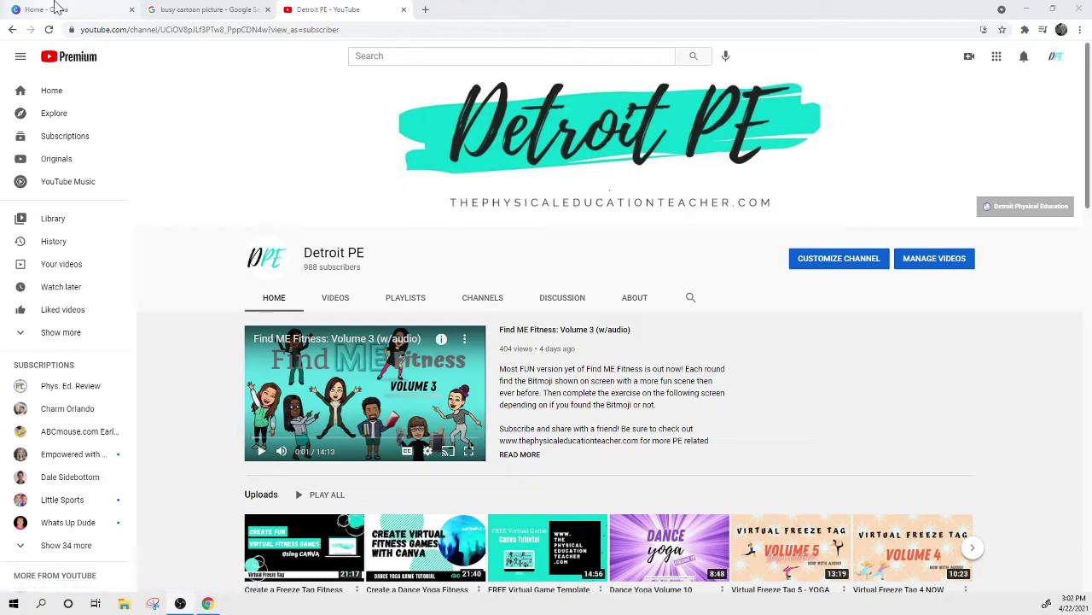
# Look over Canva's home page, then scroll down and back up through the Detroit PE channel's YouTube video rows.
pyautogui.click(57, 9)
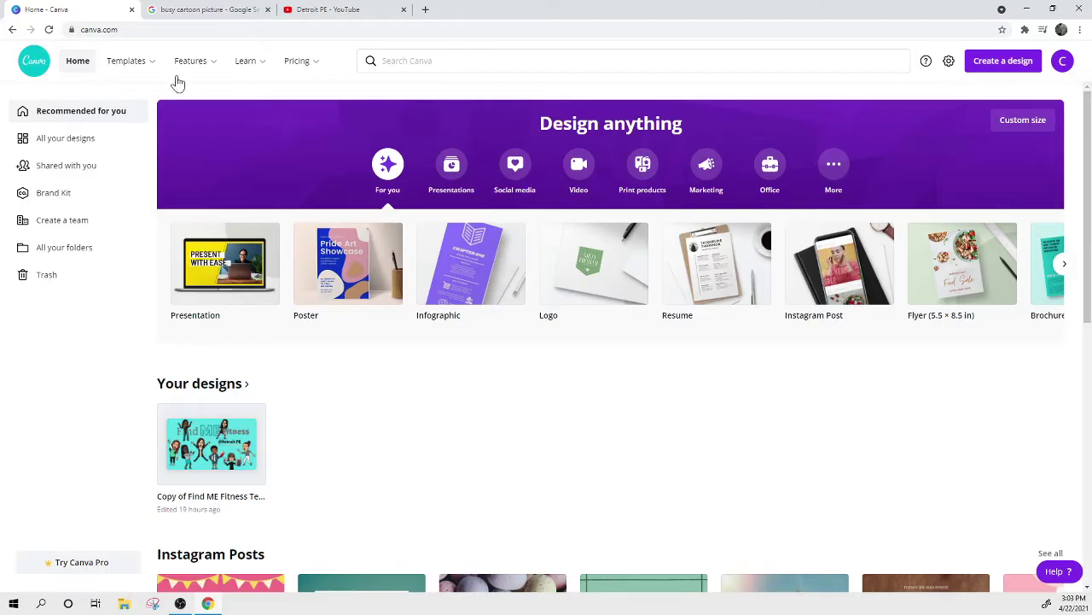
pyautogui.click(328, 10)
pyautogui.scroll(-4, 411, 376)
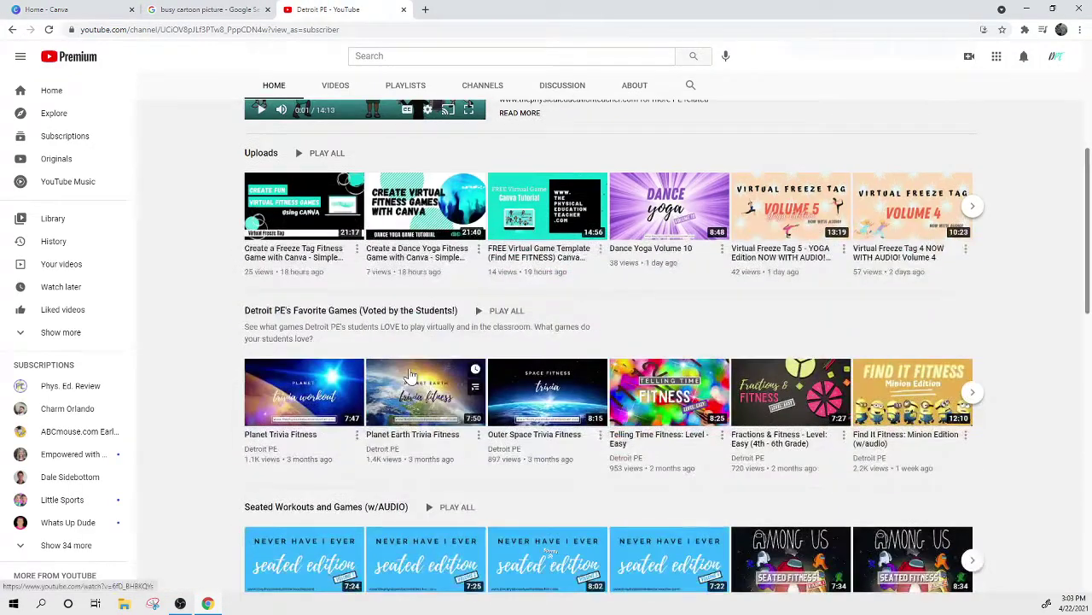
pyautogui.scroll(-2, 411, 375)
pyautogui.scroll(-2, 590, 329)
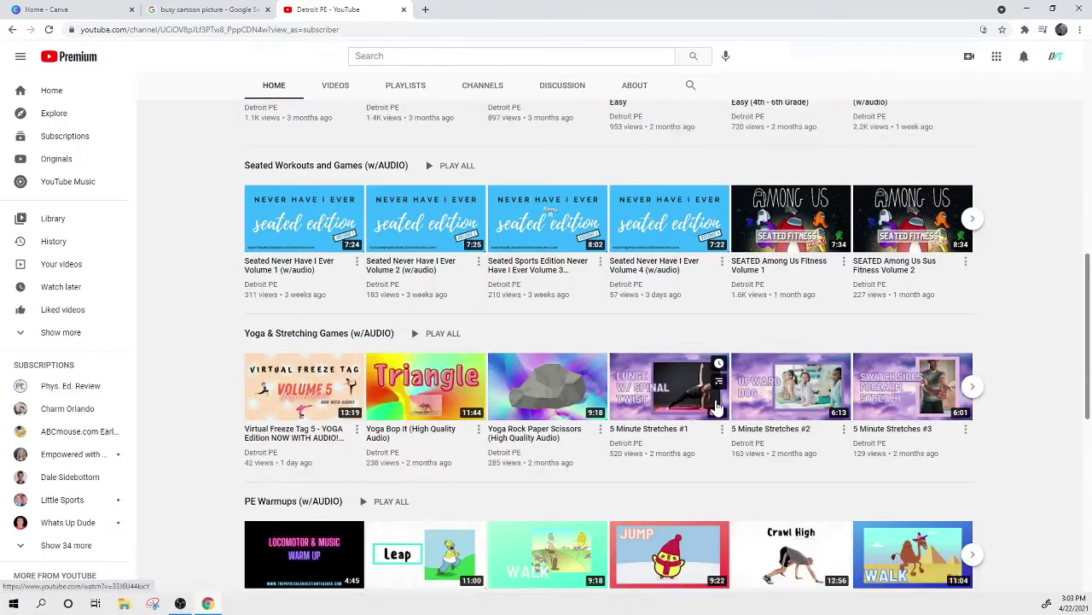
pyautogui.scroll(-2, 595, 463)
pyautogui.scroll(-1, 612, 549)
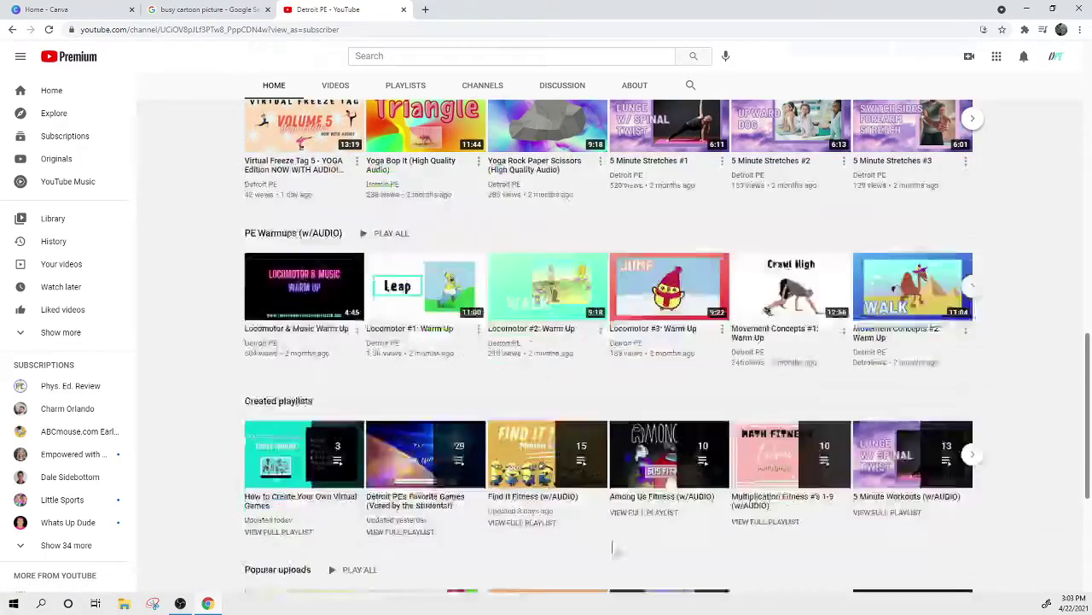
pyautogui.scroll(-3, 612, 549)
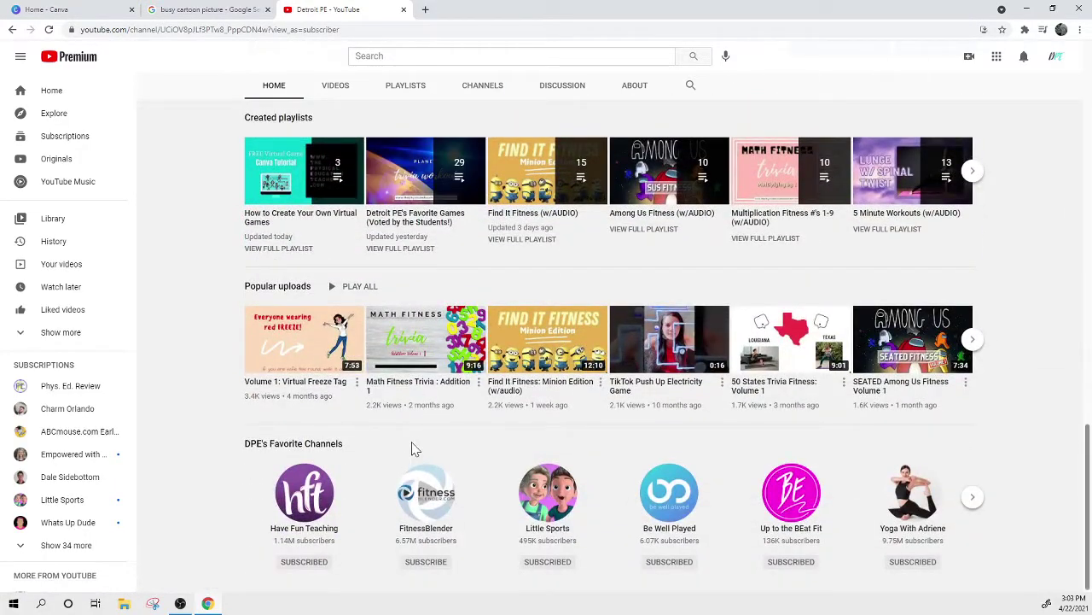
pyautogui.scroll(10, 413, 449)
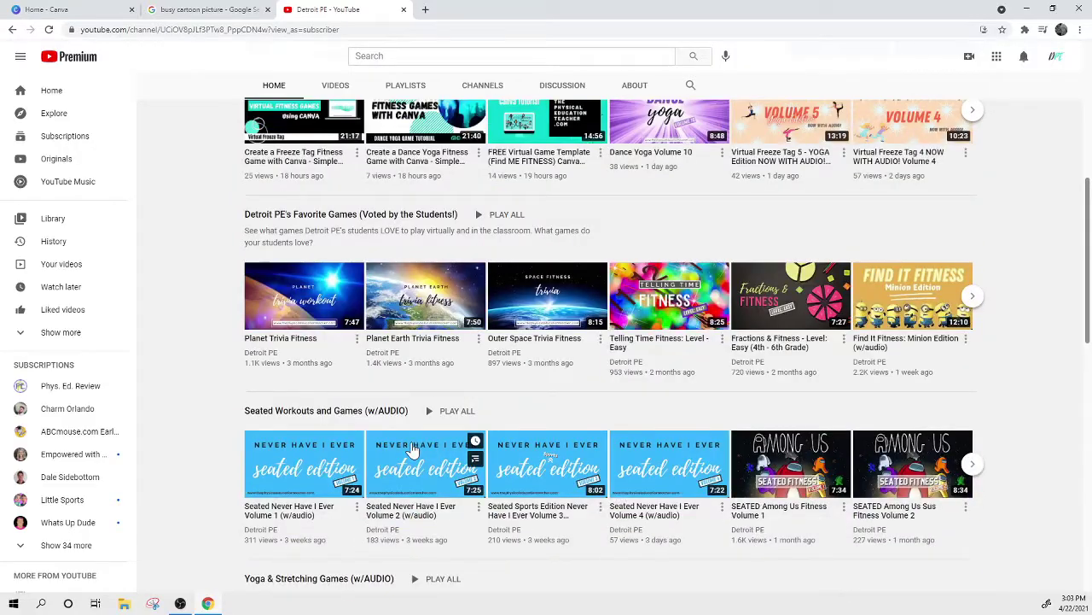
pyautogui.scroll(5, 416, 430)
pyautogui.scroll(1, 413, 424)
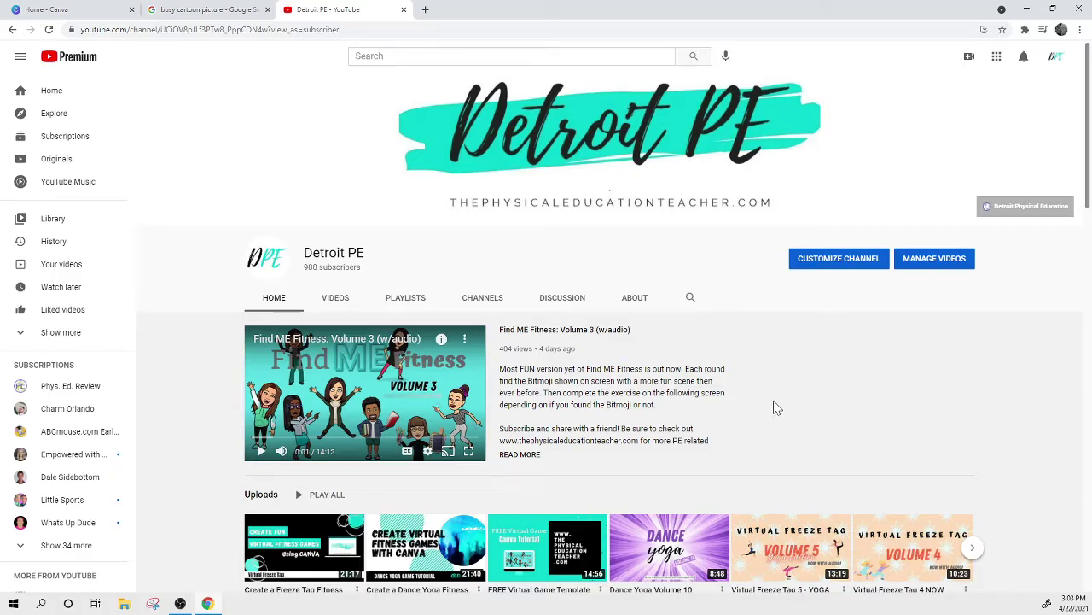
# Create a blank Presentation from Canva's Create a design menu and browse its template list.
pyautogui.click(42, 10)
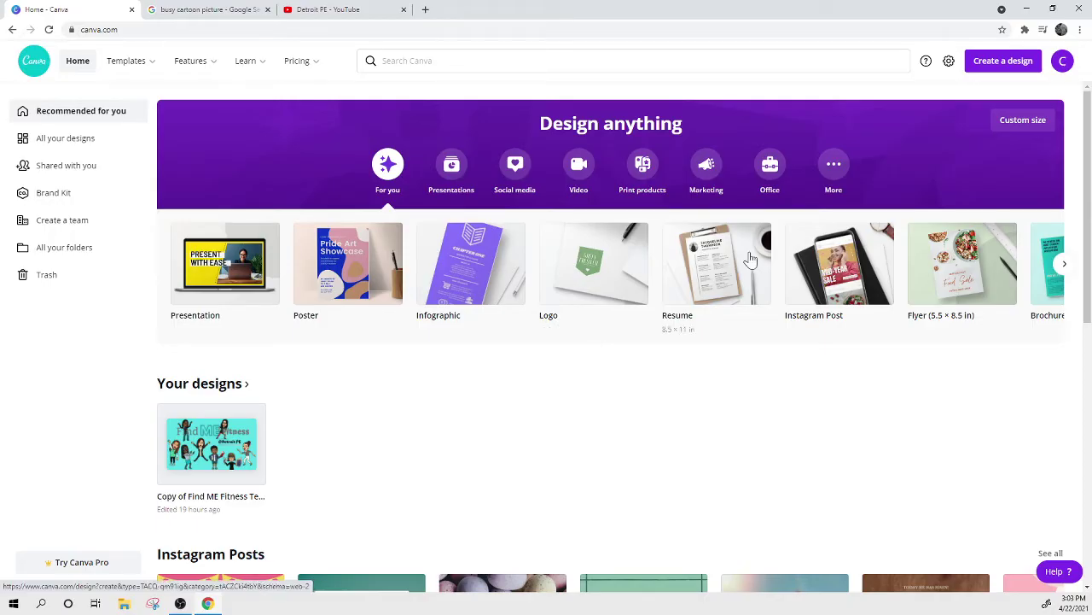
pyautogui.click(983, 63)
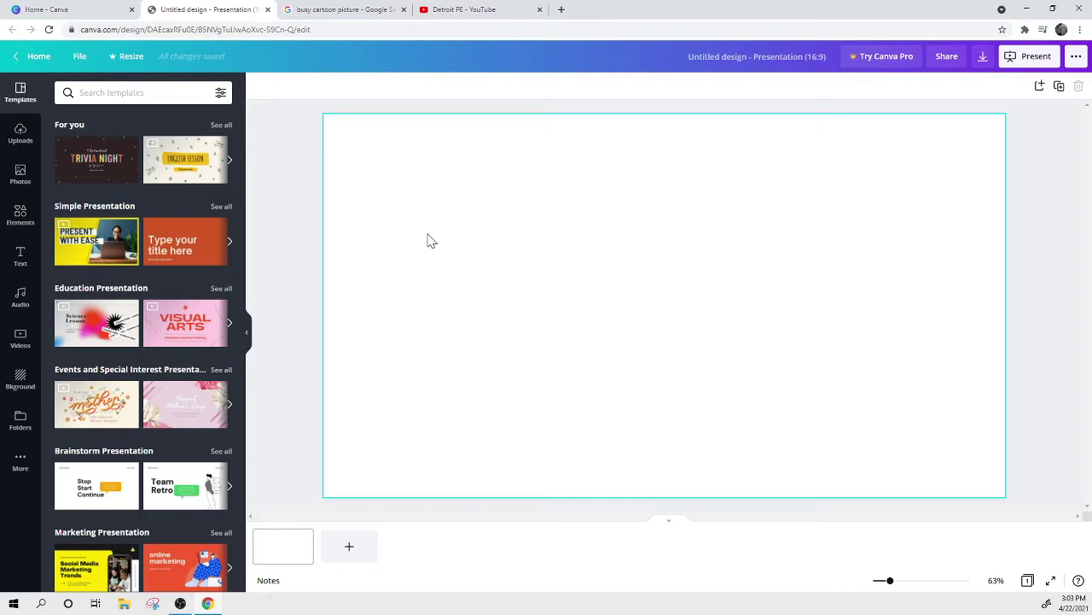
pyautogui.click(56, 9)
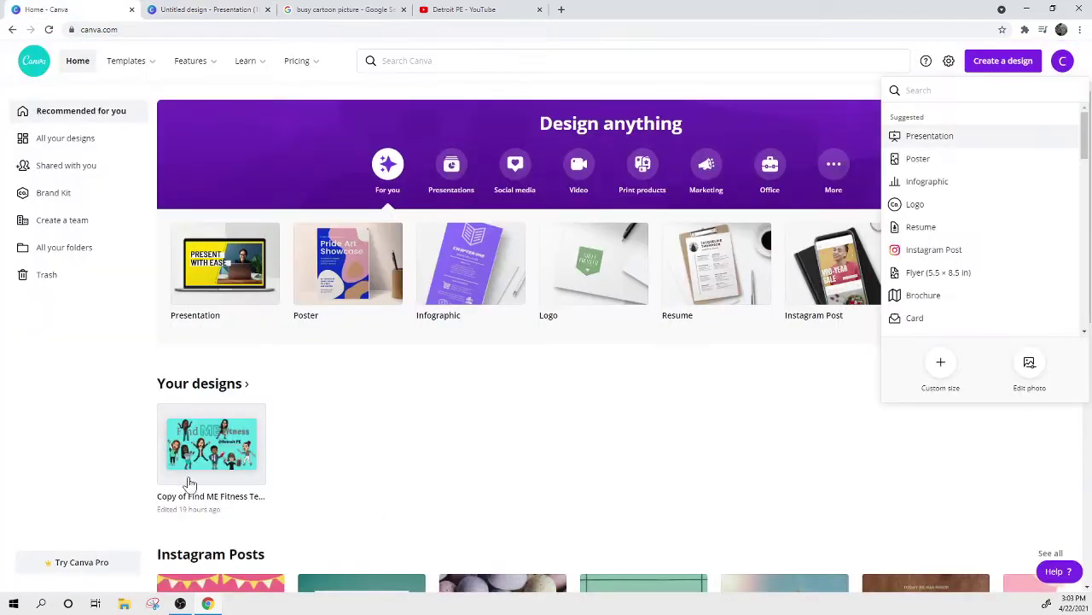
pyautogui.click(213, 10)
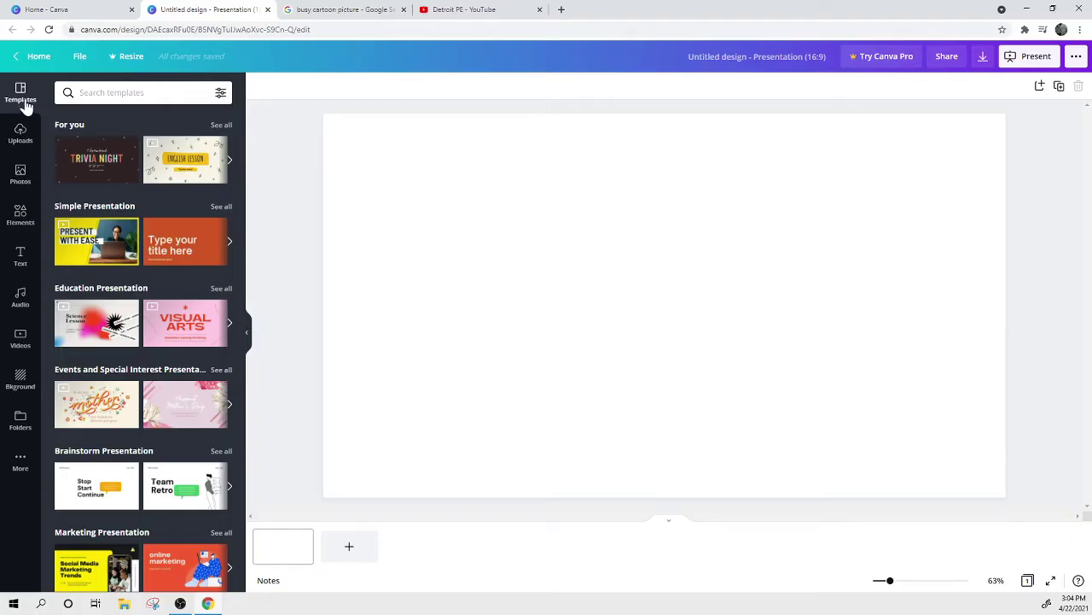
pyautogui.scroll(-6, 166, 287)
pyautogui.scroll(5, 164, 374)
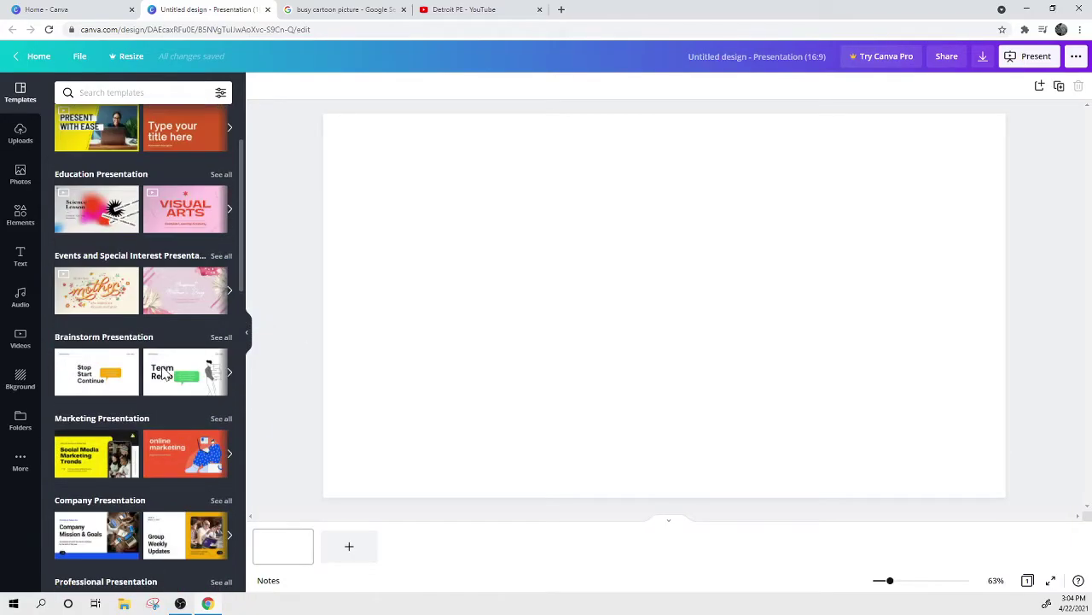
pyautogui.scroll(-5, 162, 373)
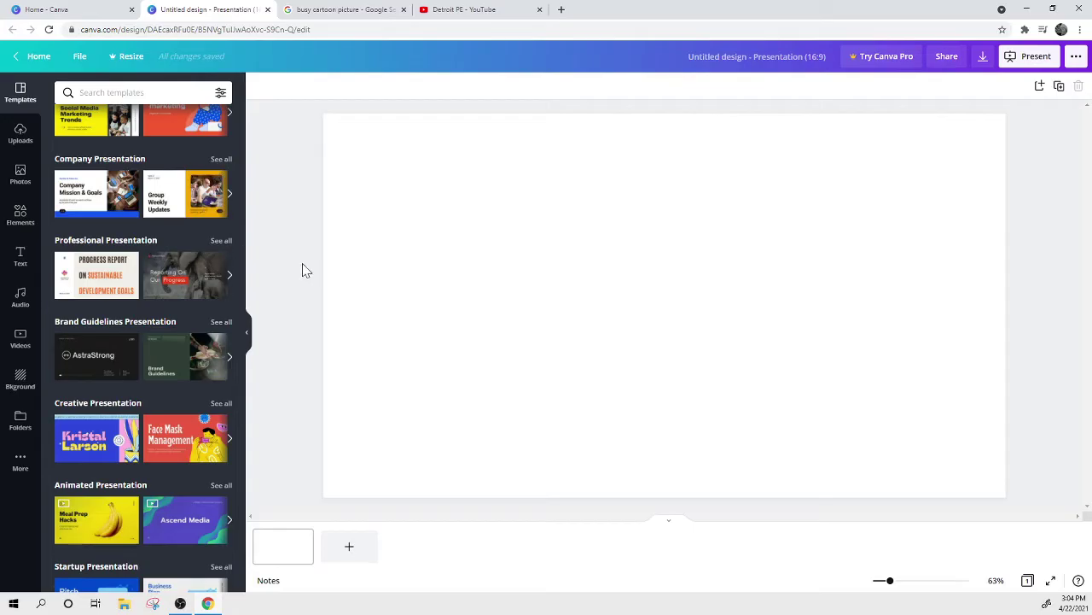
pyautogui.scroll(5, 134, 194)
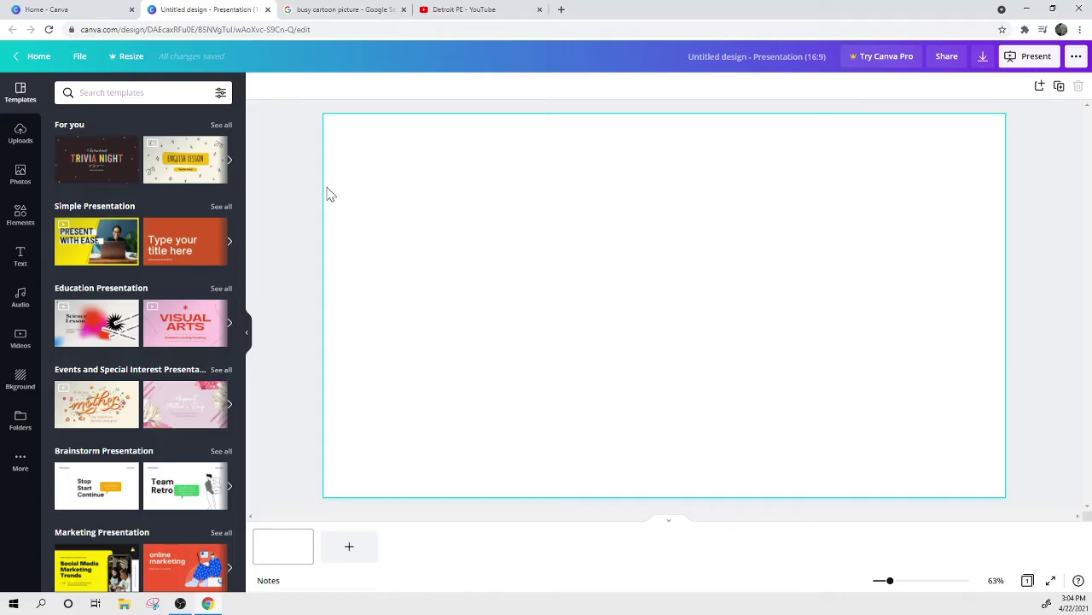
# Add the Turning 22 text design and change TURNING to FIND ME.
pyautogui.click(249, 335)
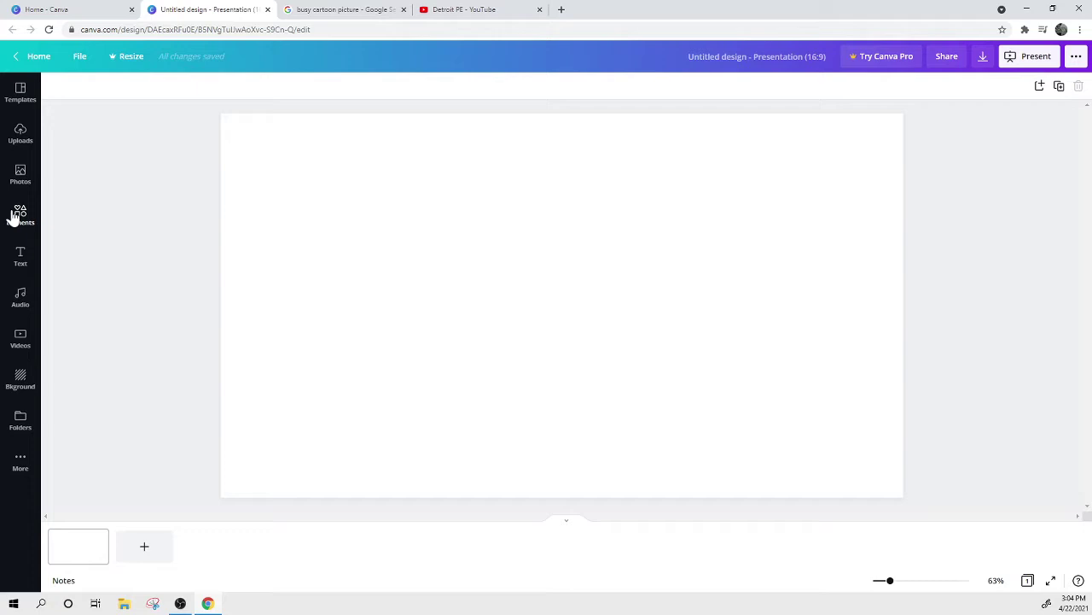
pyautogui.click(22, 258)
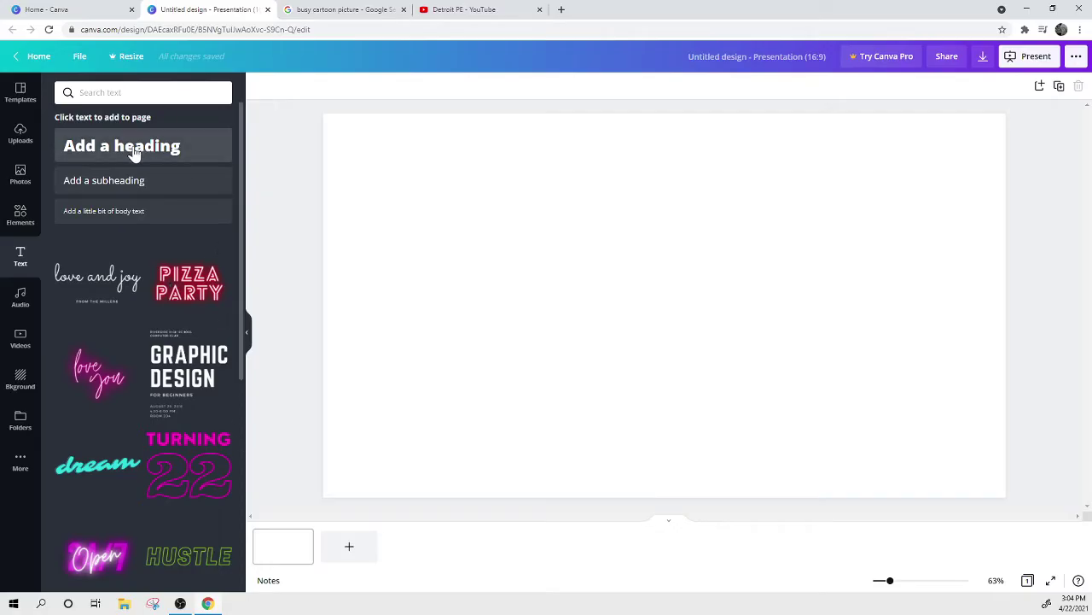
pyautogui.scroll(-2, 132, 473)
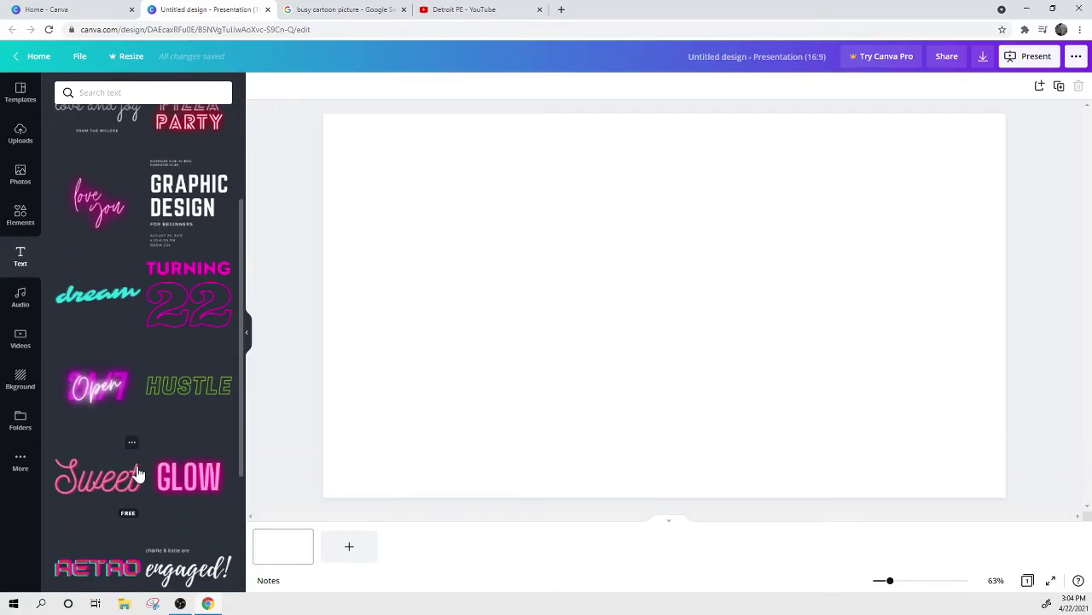
pyautogui.scroll(2, 130, 423)
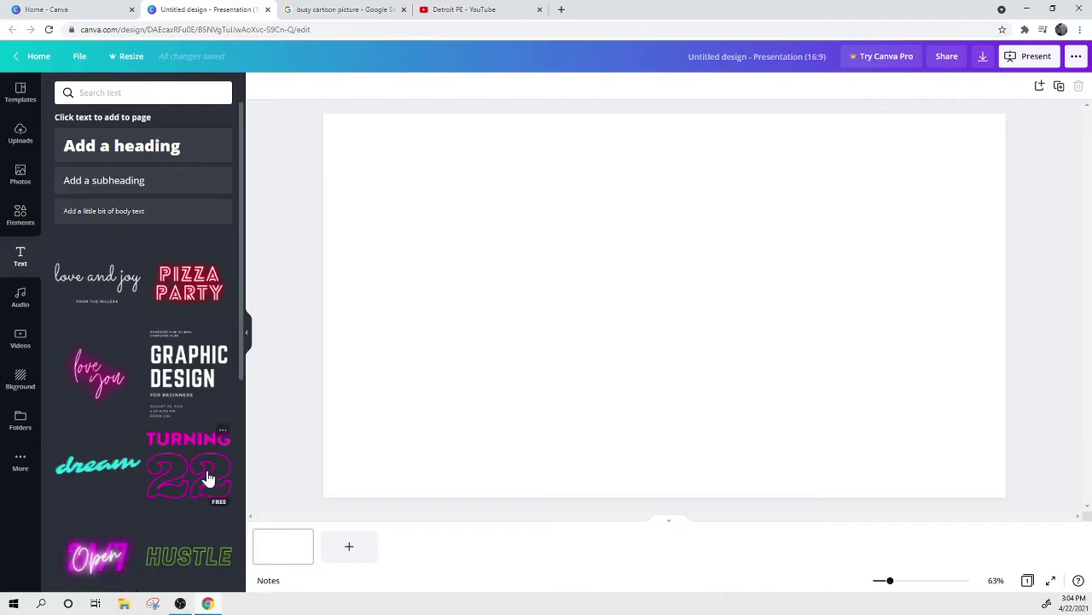
pyautogui.click(204, 470)
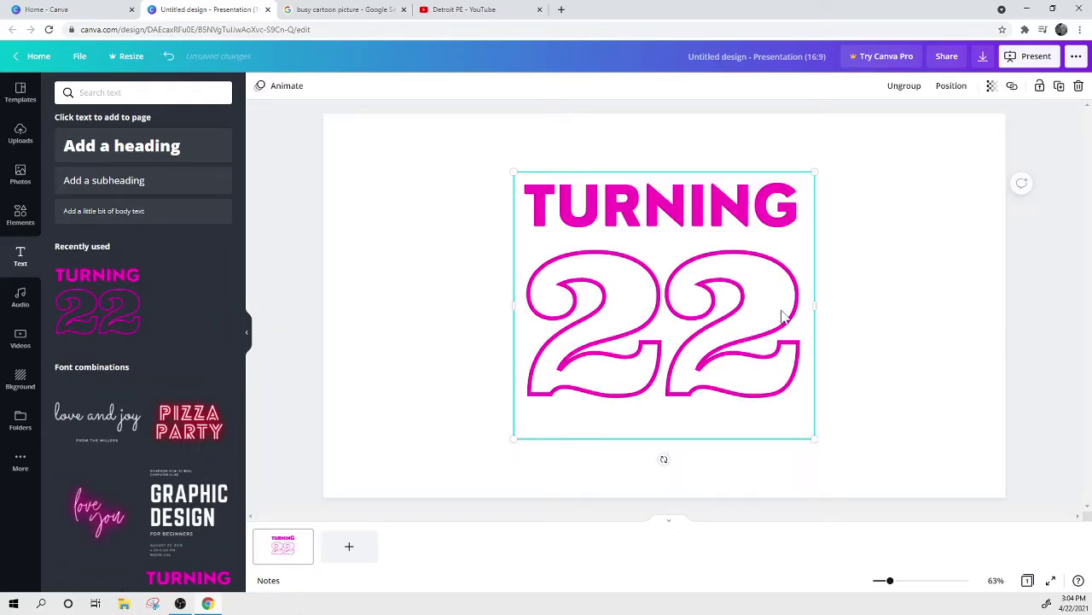
pyautogui.doubleClick(676, 222)
pyautogui.click(688, 205)
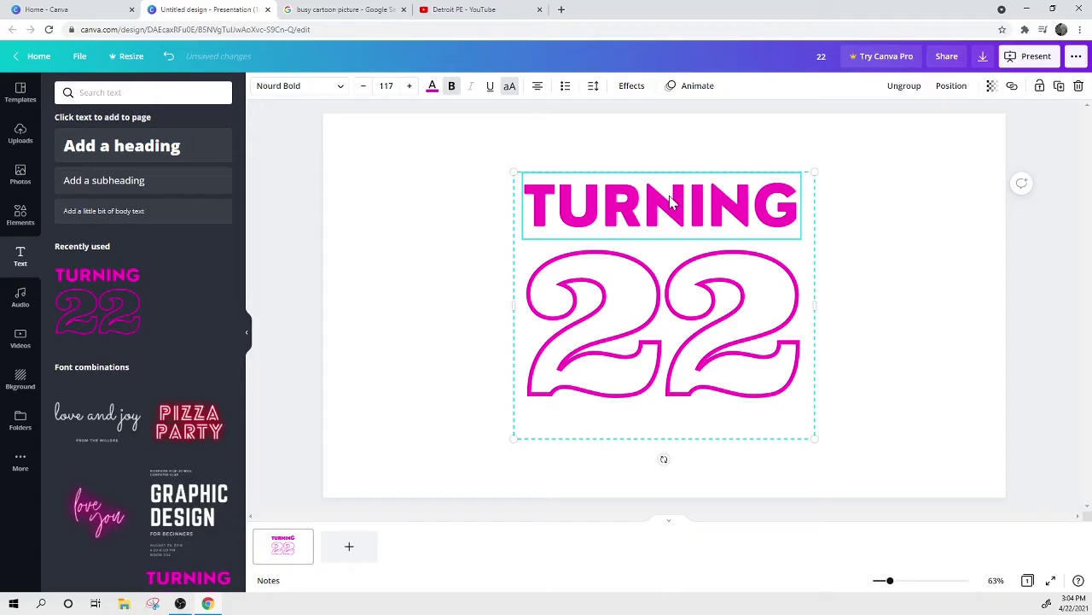
pyautogui.doubleClick(688, 205)
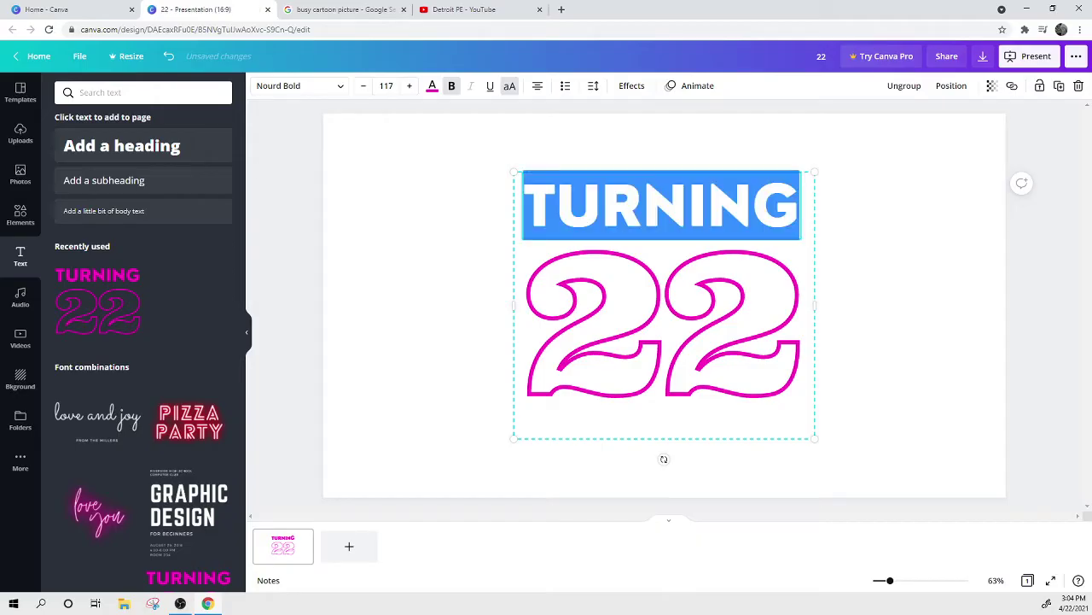
pyautogui.write('FIND ME')
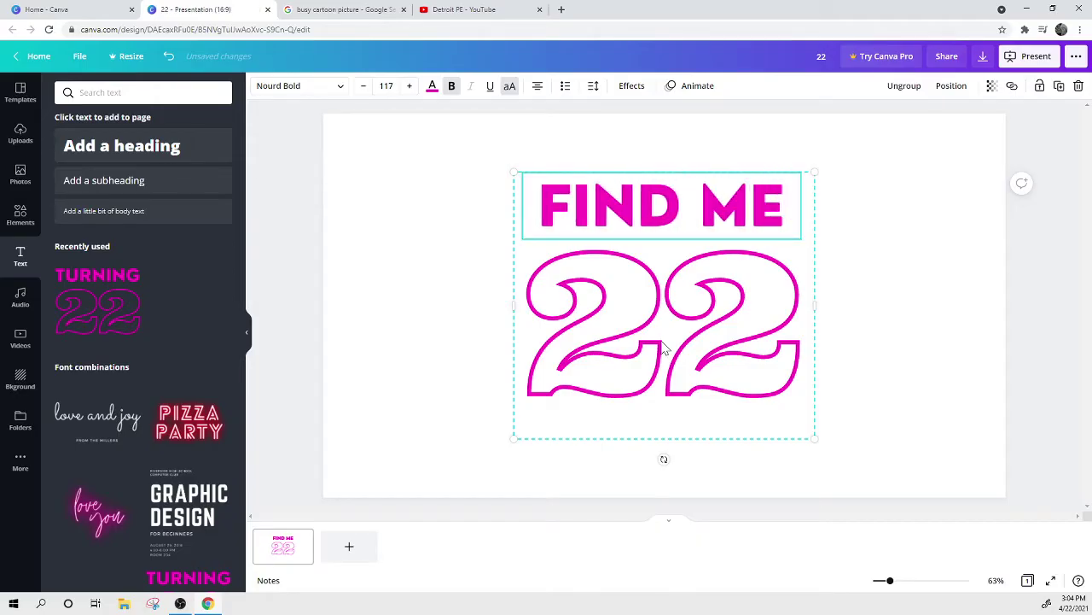
# Set the 22 text to font size 200 and replace it with FITNESS.
pyautogui.click(664, 347)
pyautogui.press('Return')
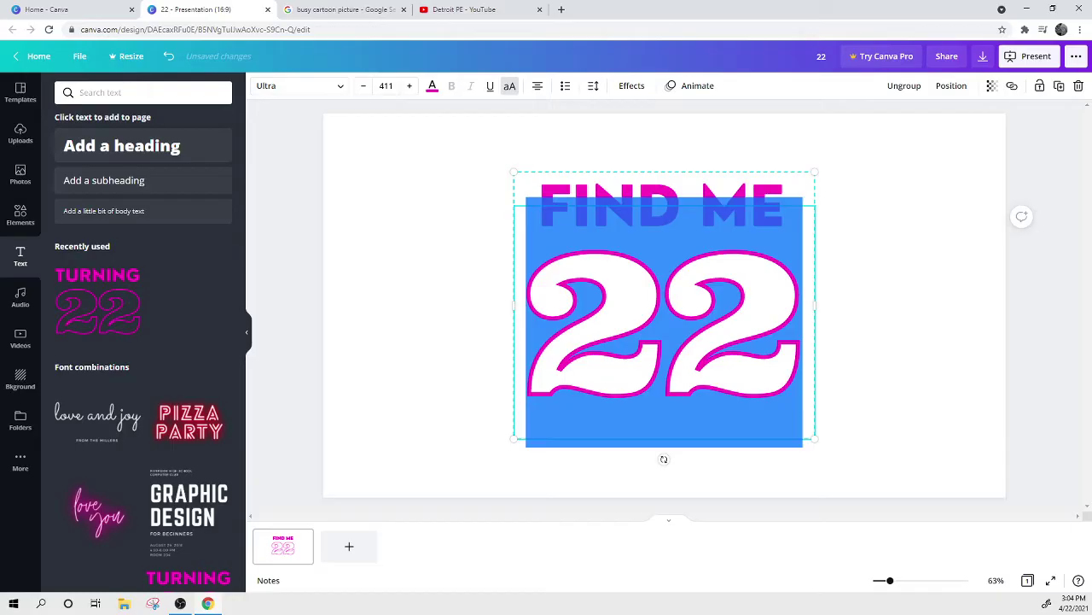
pyautogui.click(386, 85)
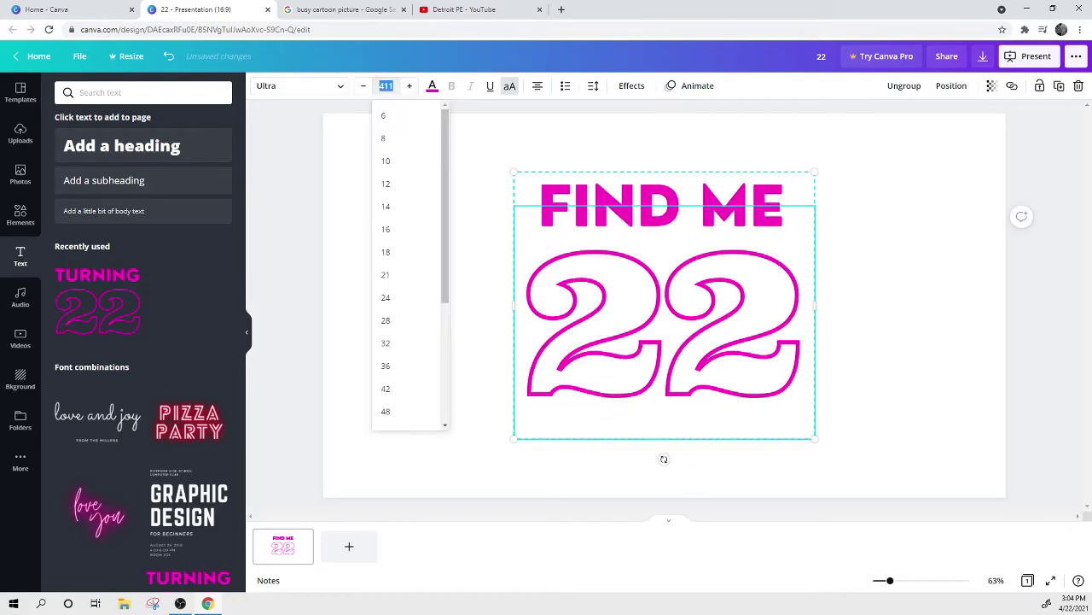
pyautogui.press('Return')
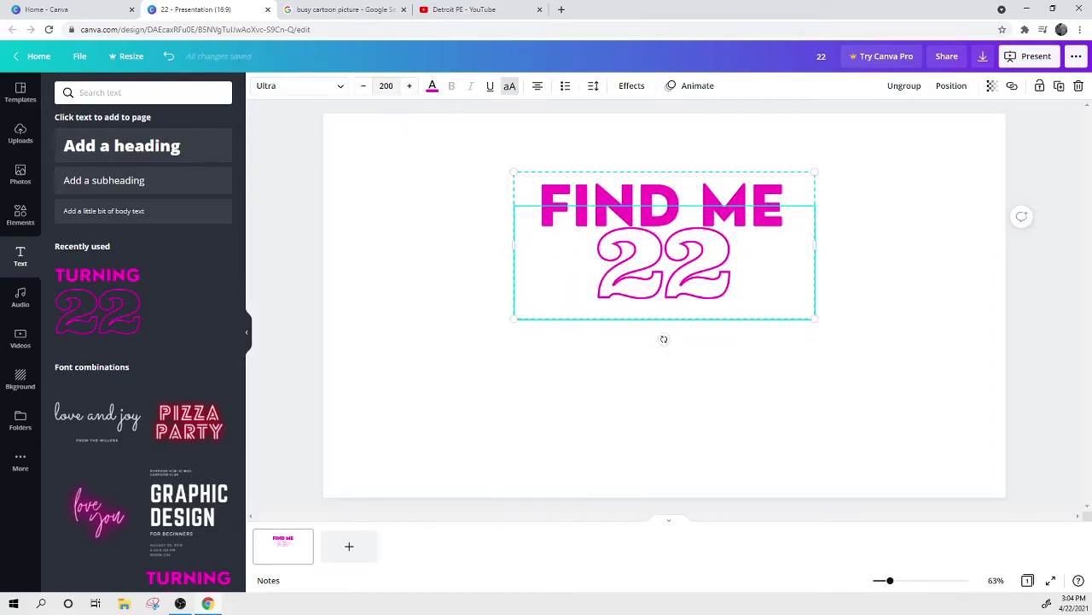
pyautogui.hotkey('ctrl', 'a')
pyautogui.hotkey('ctrl', 'f')
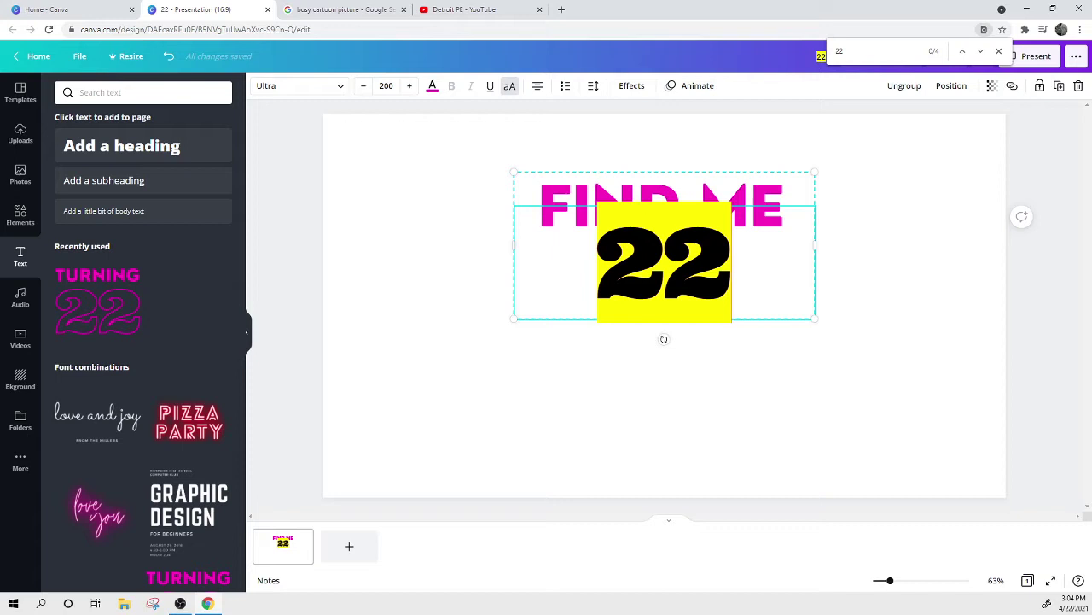
pyautogui.press('BackSpace')
pyautogui.press('BackSpace')
pyautogui.write('FI')
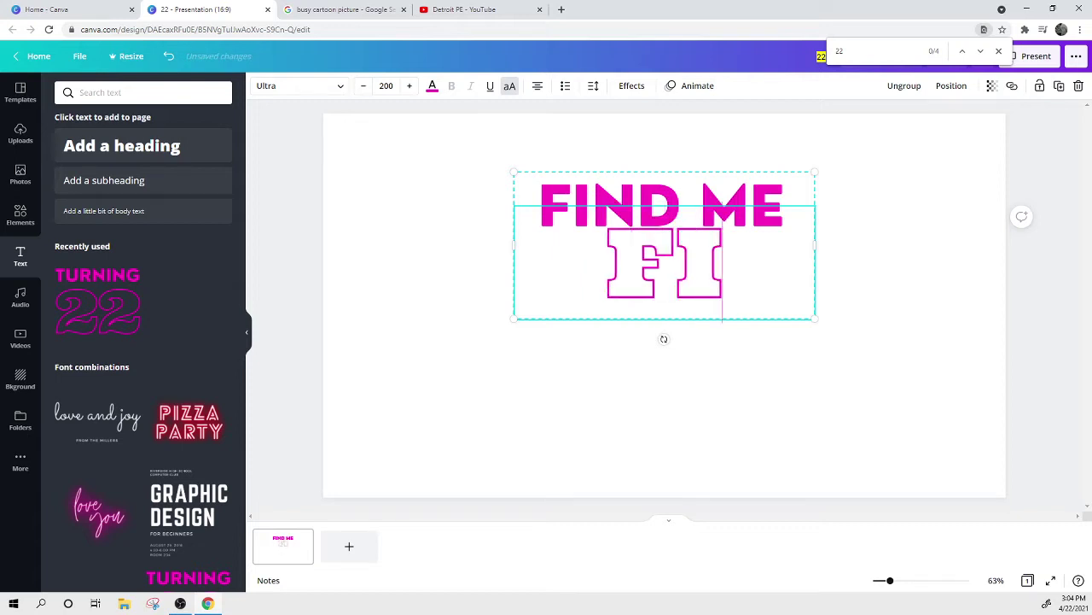
pyautogui.write('TNESS')
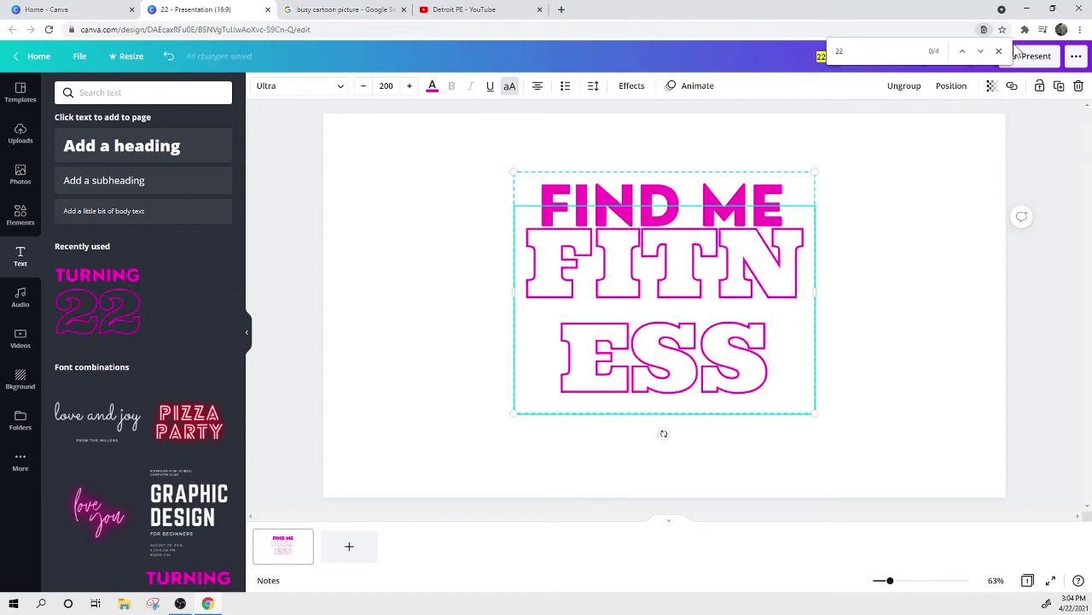
pyautogui.click(998, 51)
# Widen the title so FITNESS fits on one line and centre it on the slide.
pyautogui.click(888, 267)
pyautogui.click(751, 289)
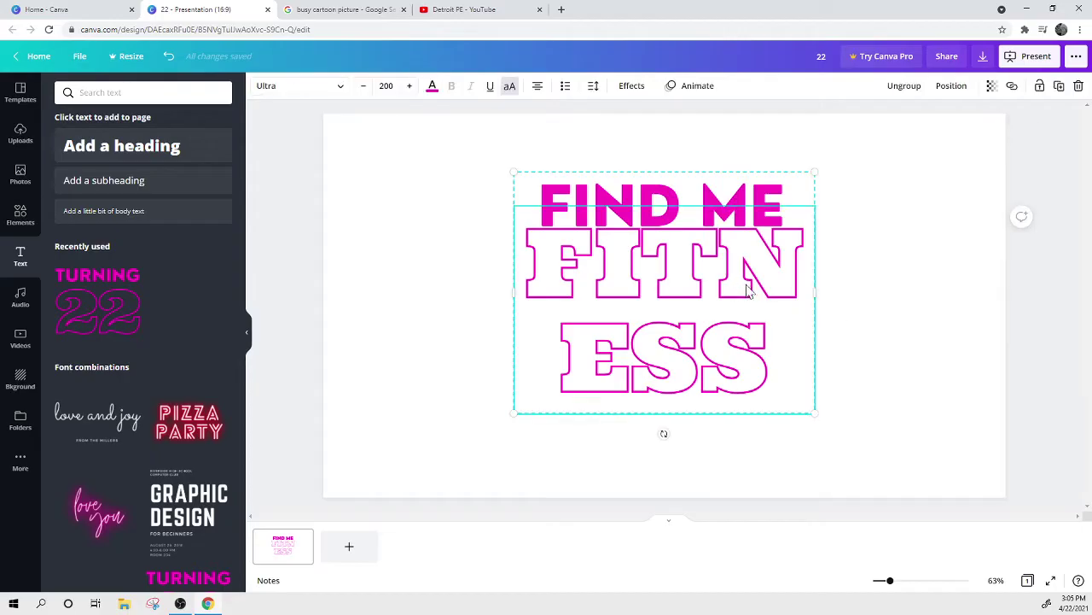
pyautogui.moveTo(816, 290); pyautogui.dragTo(1019, 290)
pyautogui.moveTo(780, 248); pyautogui.dragTo(690, 305)
pyautogui.click(538, 177)
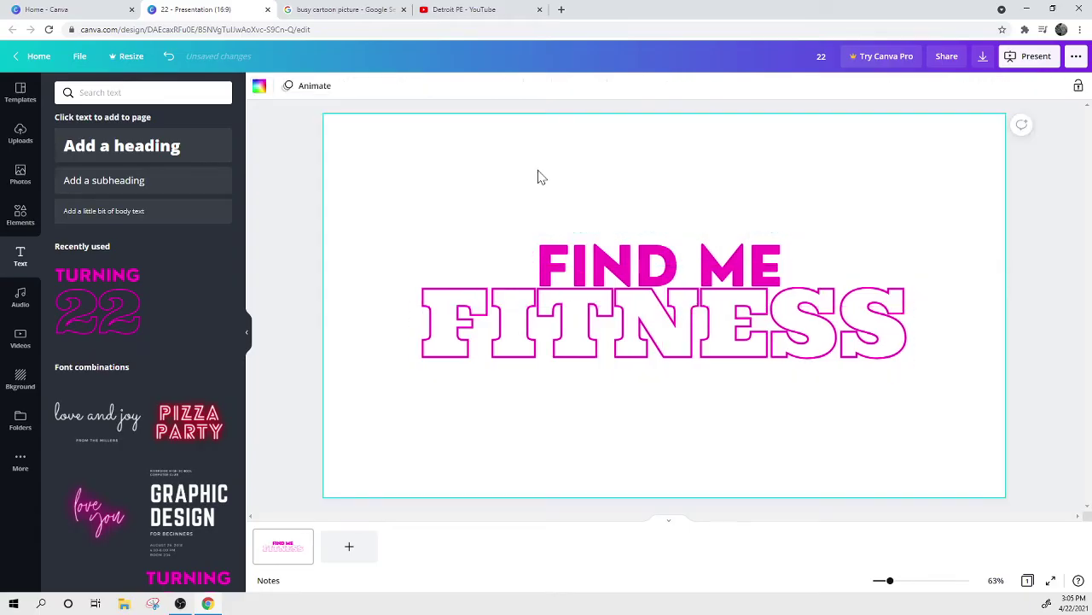
# Try the orange and marble backgrounds, then set the peach gradient as the slide background.
pyautogui.click(26, 383)
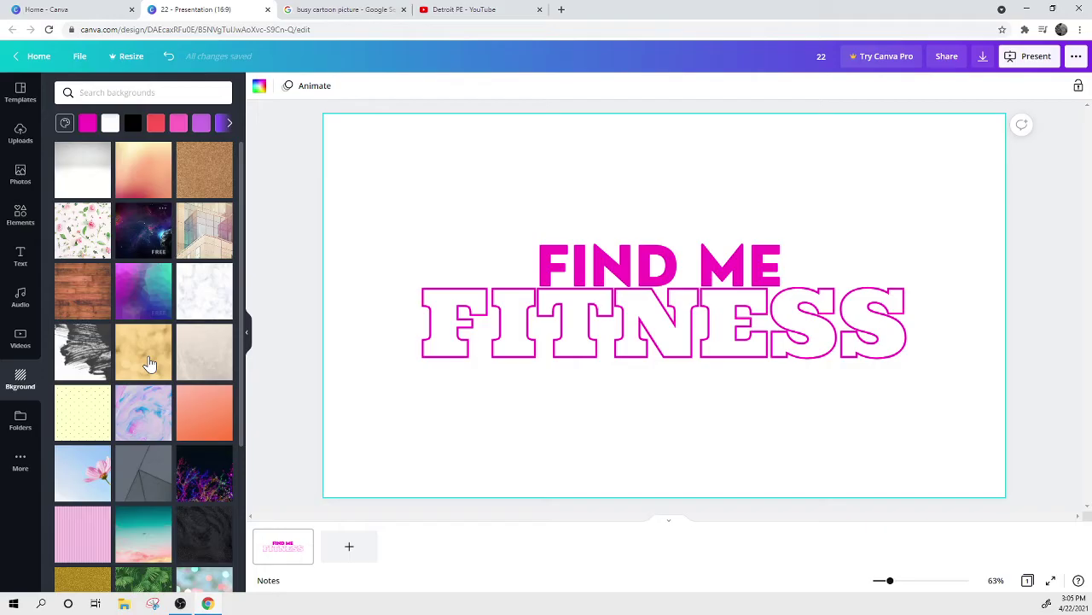
pyautogui.click(213, 418)
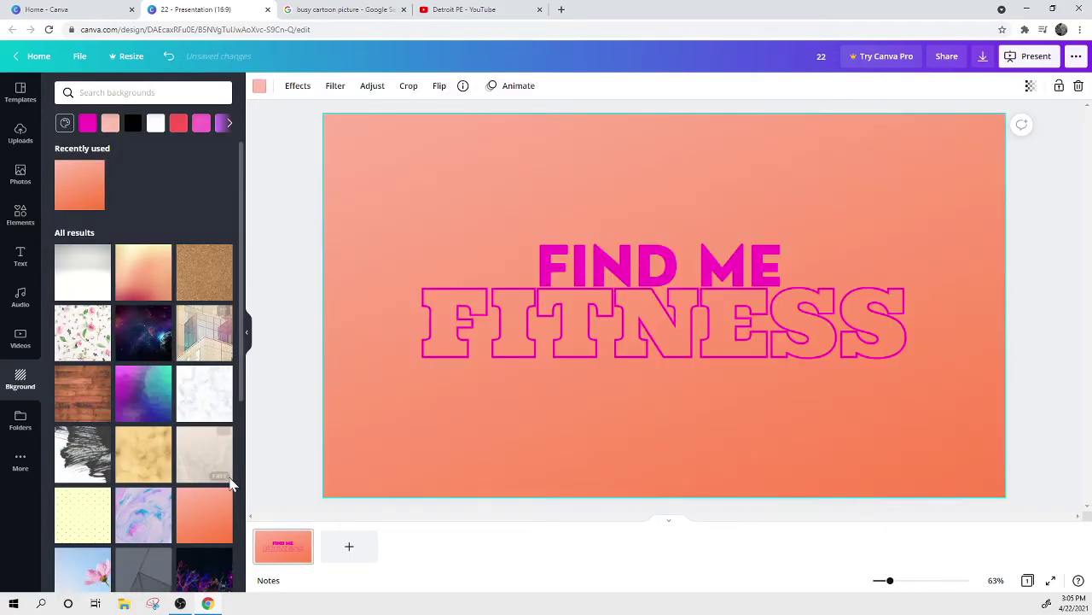
pyautogui.scroll(-2, 205, 478)
pyautogui.click(152, 401)
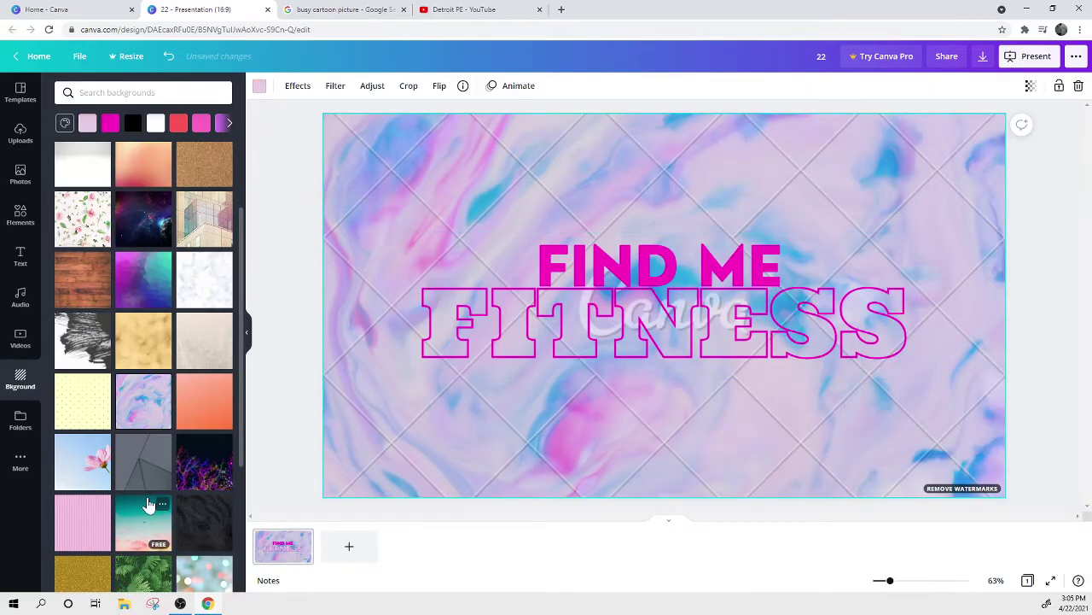
pyautogui.scroll(2, 146, 505)
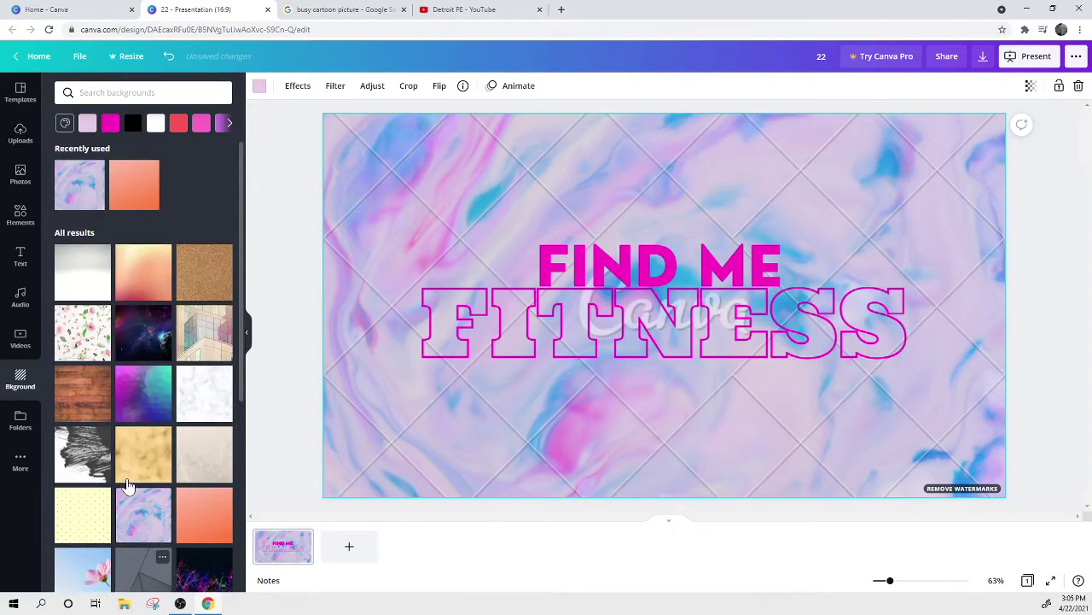
pyautogui.click(133, 280)
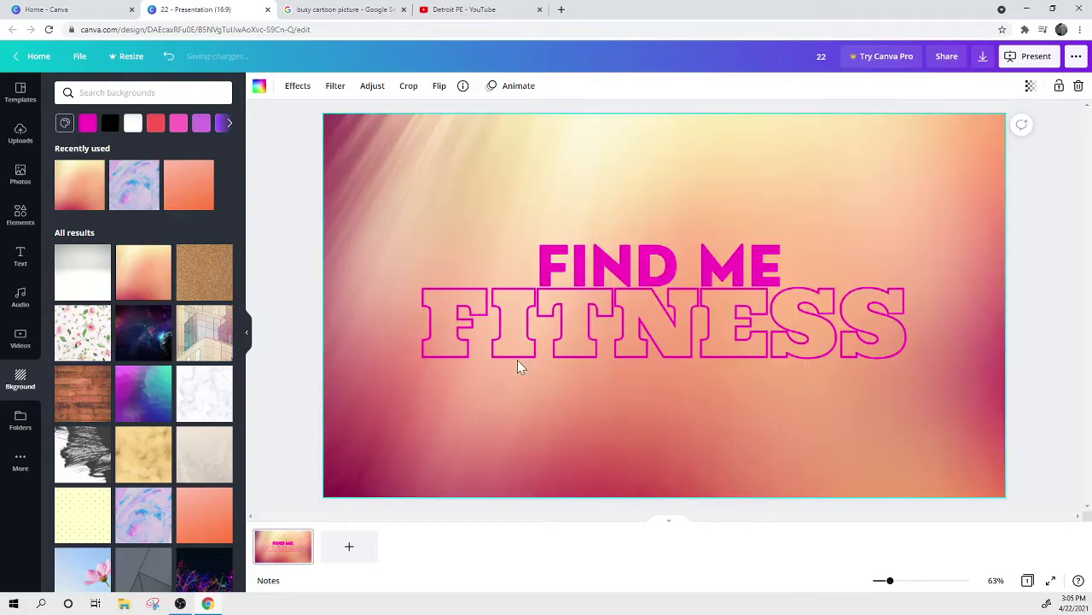
# Change the FITNESS outline text colour to white.
pyautogui.click(658, 288)
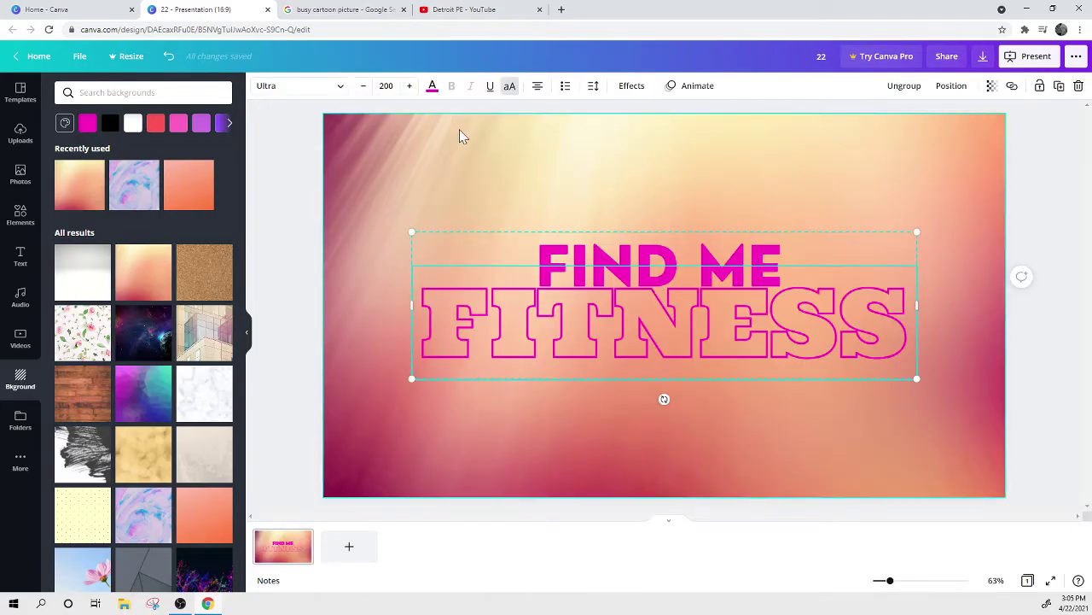
pyautogui.click(431, 86)
pyautogui.click(220, 266)
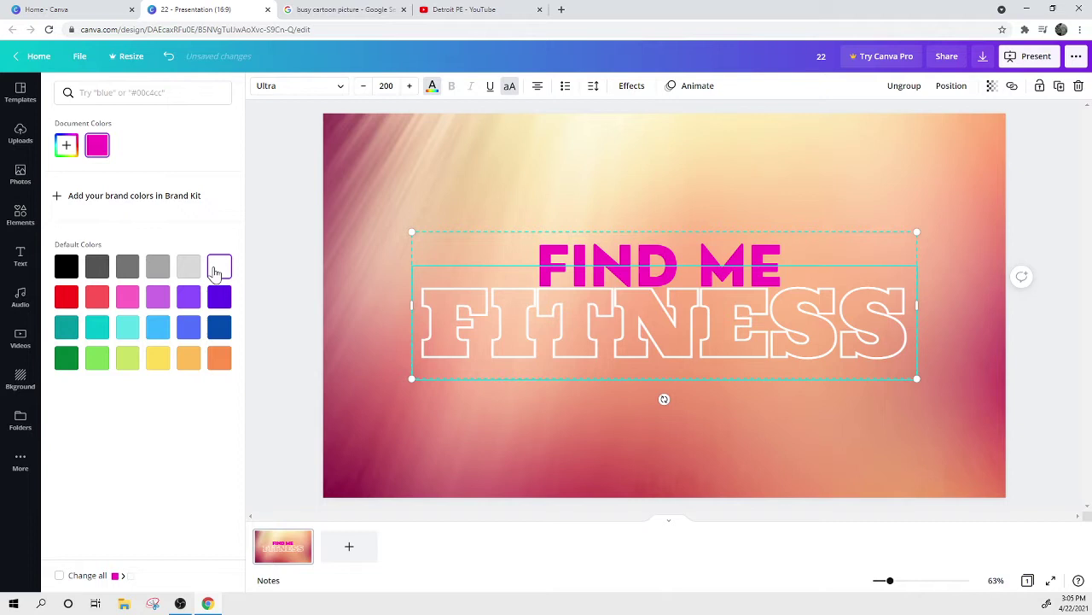
pyautogui.click(649, 265)
pyautogui.click(644, 177)
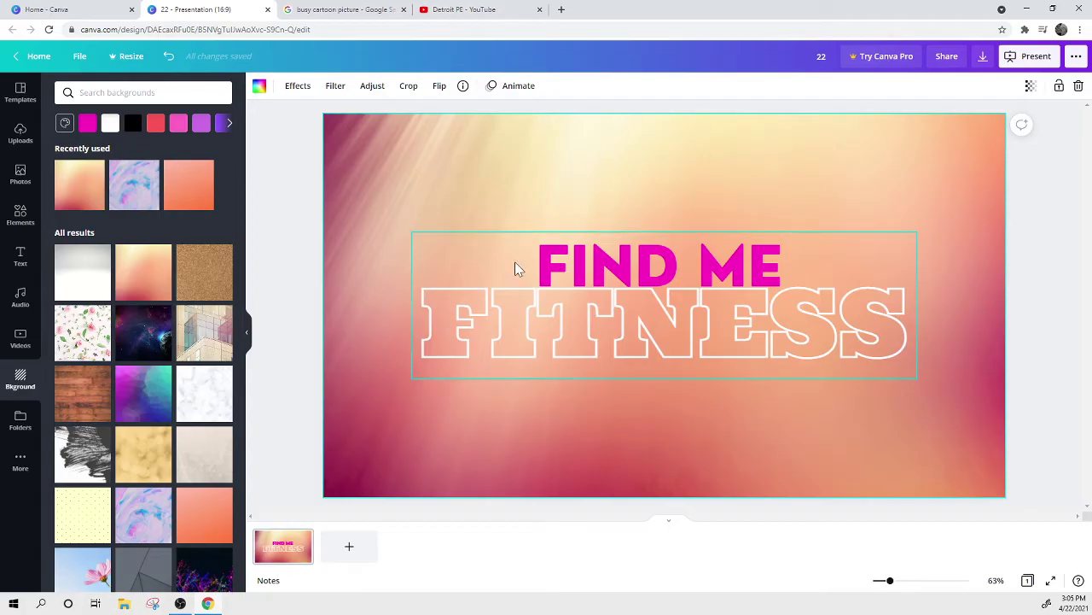
# Add a second page with a How to Play heading near the top.
pyautogui.click(367, 547)
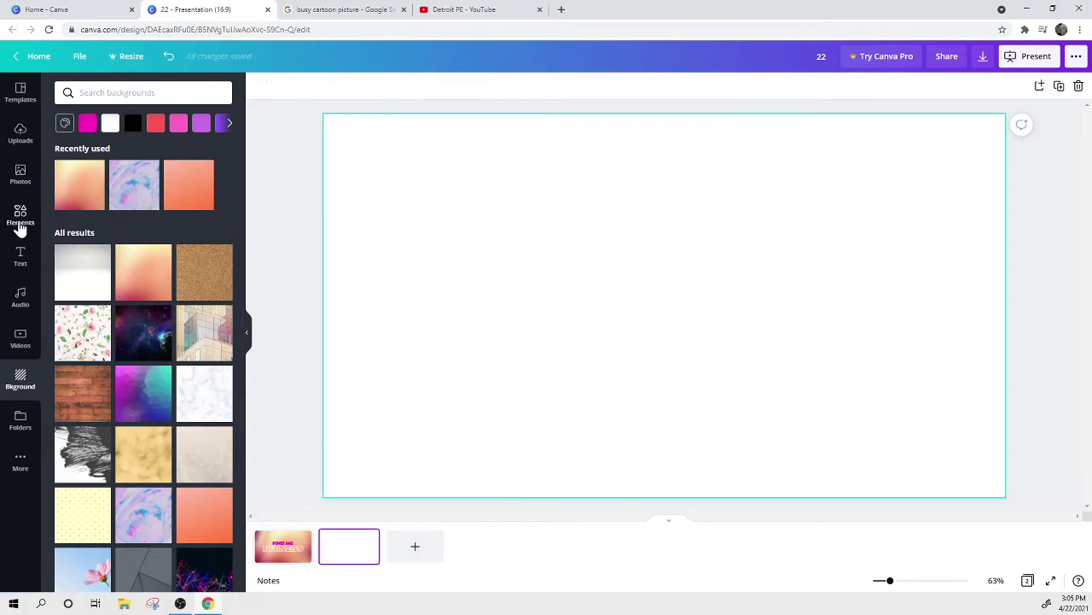
pyautogui.click(20, 257)
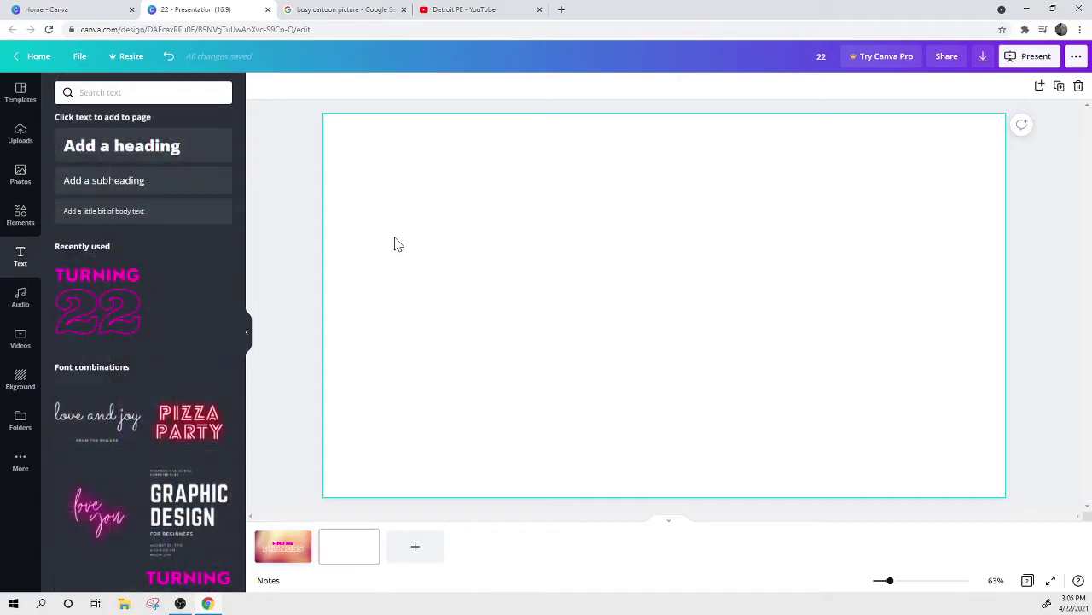
pyautogui.click(142, 145)
pyautogui.write('H')
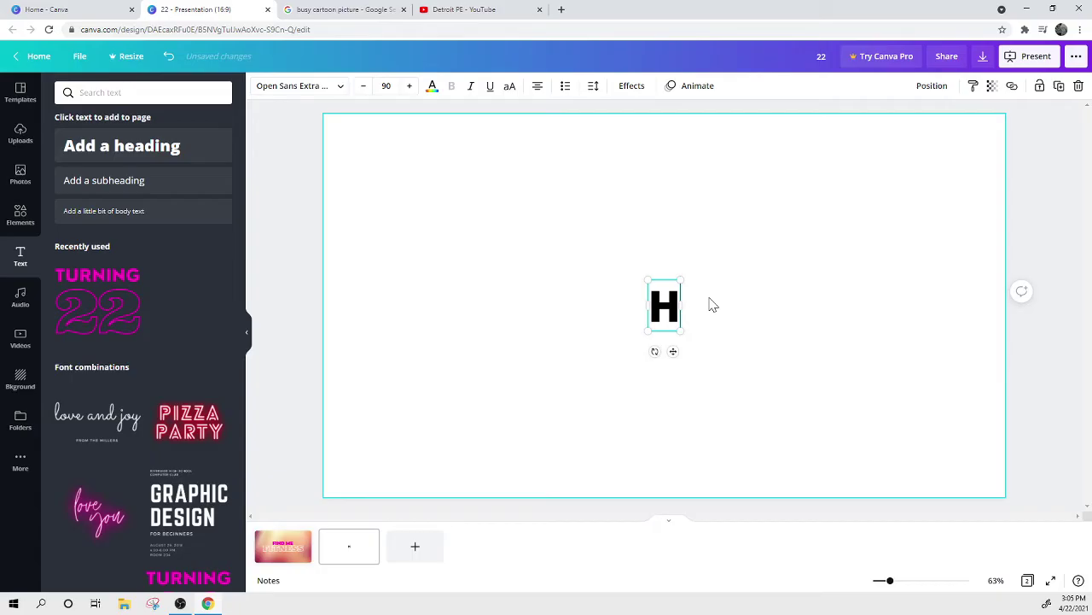
pyautogui.write('ow to Play')
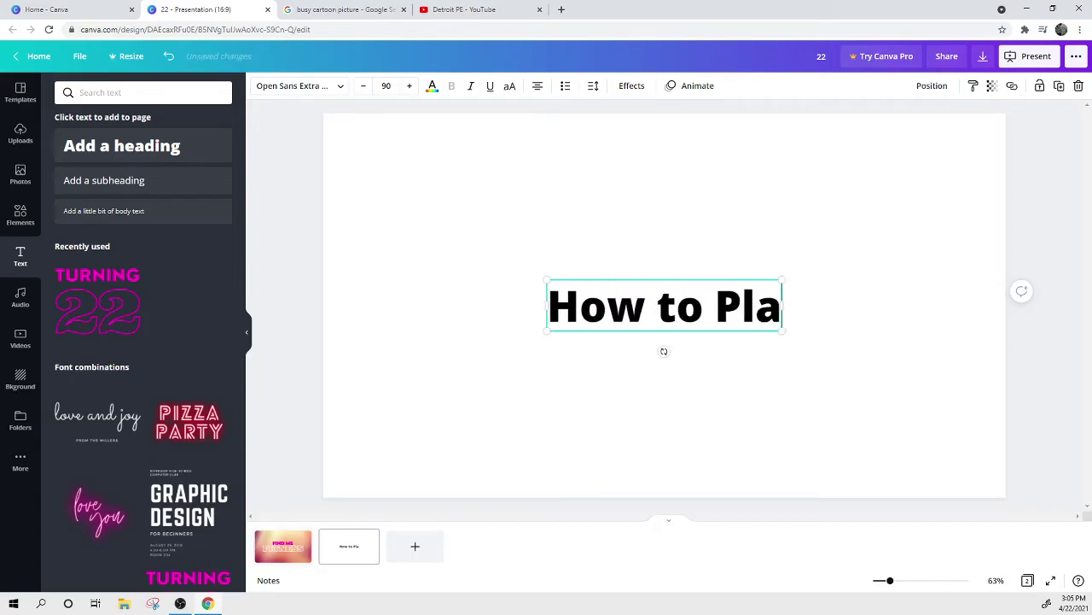
pyautogui.click(692, 257)
pyautogui.click(683, 317)
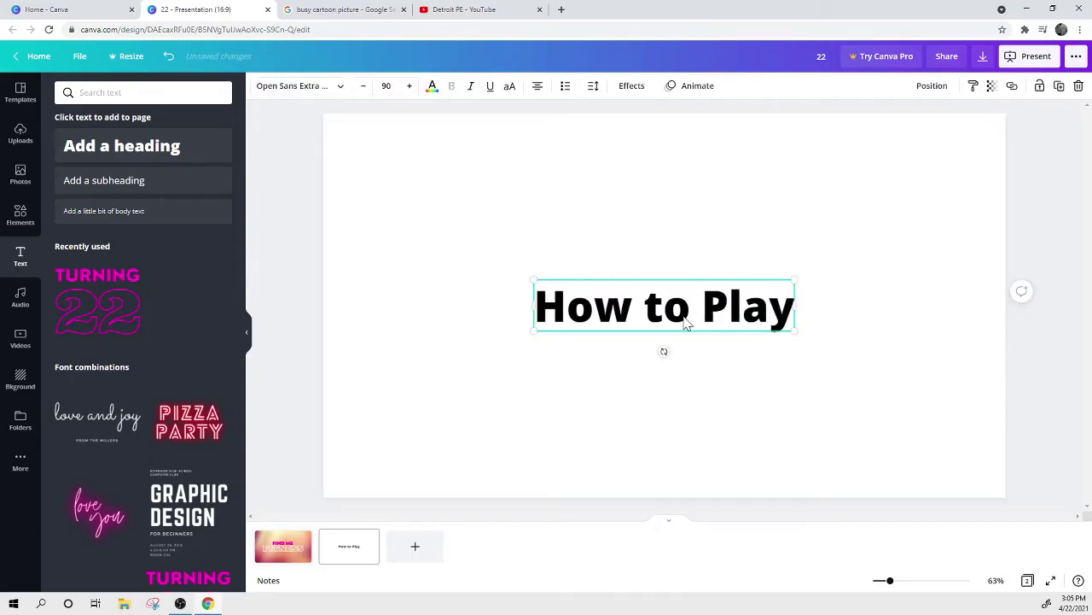
pyautogui.moveTo(684, 318); pyautogui.dragTo(682, 189)
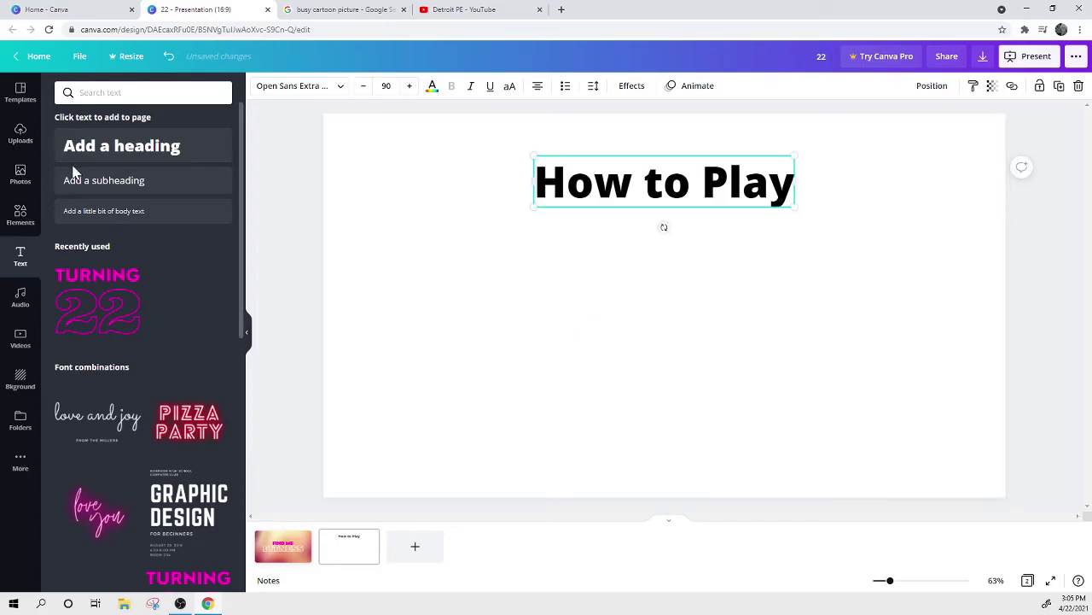
# Add the subheading 'Find the Bitmoji in each scene!' and move it to the page centre.
pyautogui.click(103, 181)
pyautogui.write('Fi')
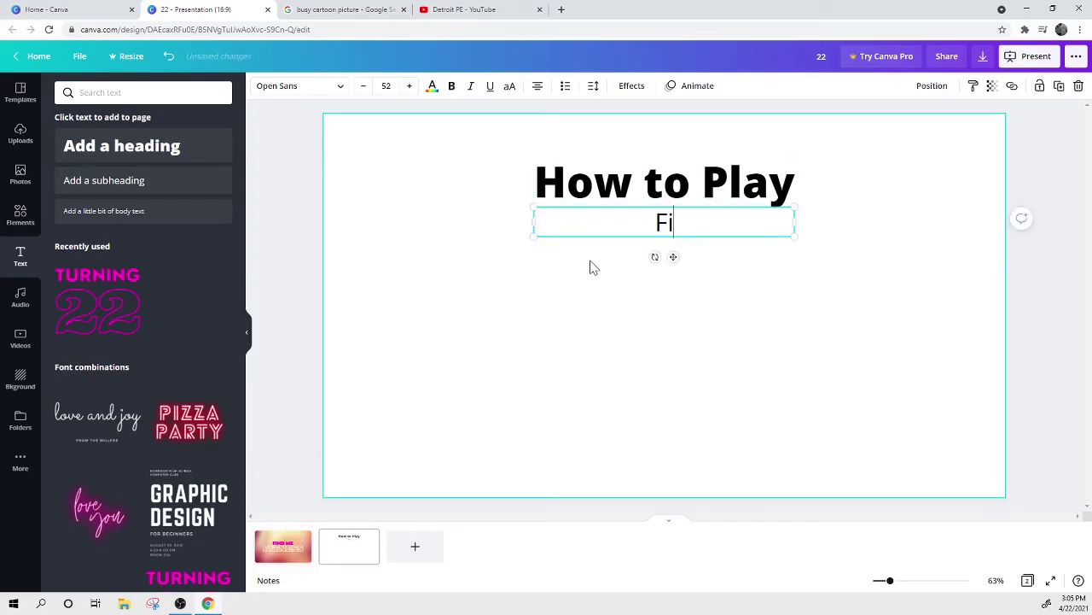
pyautogui.write('nd the p')
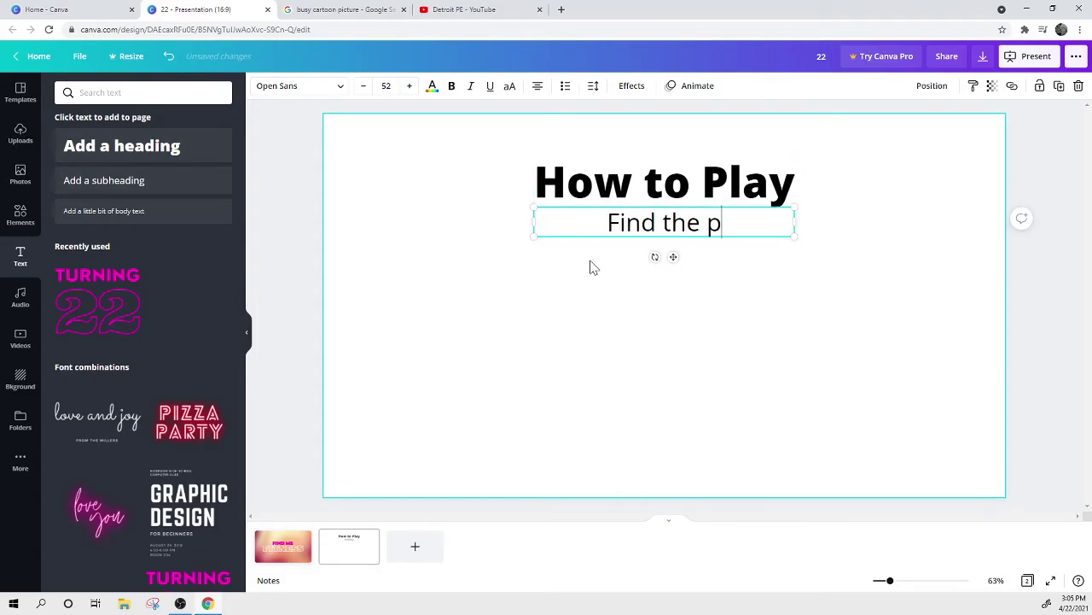
pyautogui.press('BackSpace')
pyautogui.write('Bitmoji in eas')
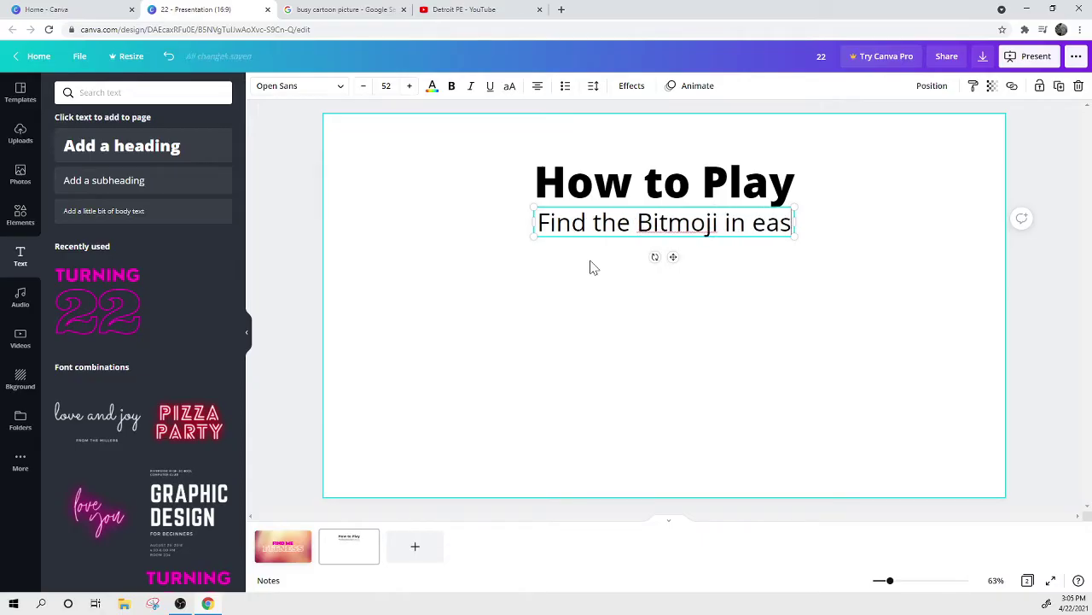
pyautogui.press('BackSpace')
pyautogui.write('cy')
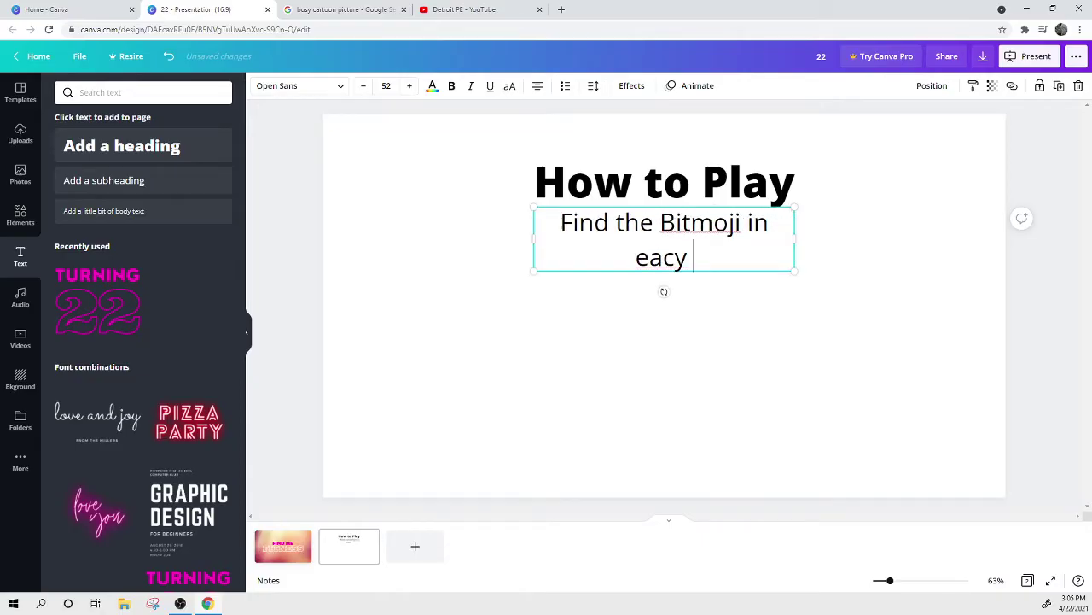
pyautogui.write(' s')
pyautogui.press('BackSpace')
pyautogui.press('BackSpace')
pyautogui.press('BackSpace')
pyautogui.write('h sc')
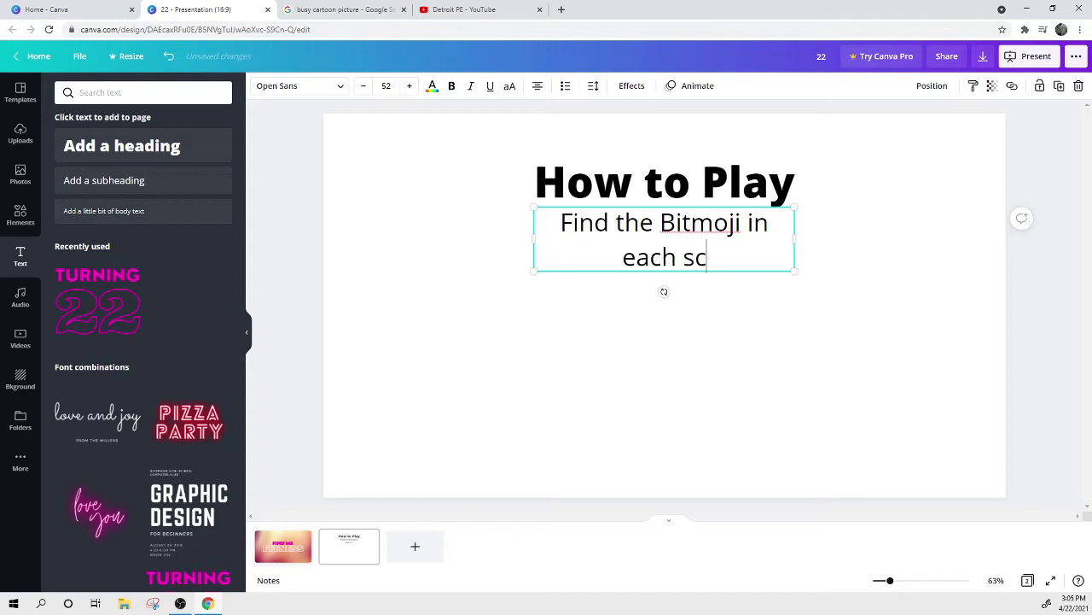
pyautogui.write('ene!')
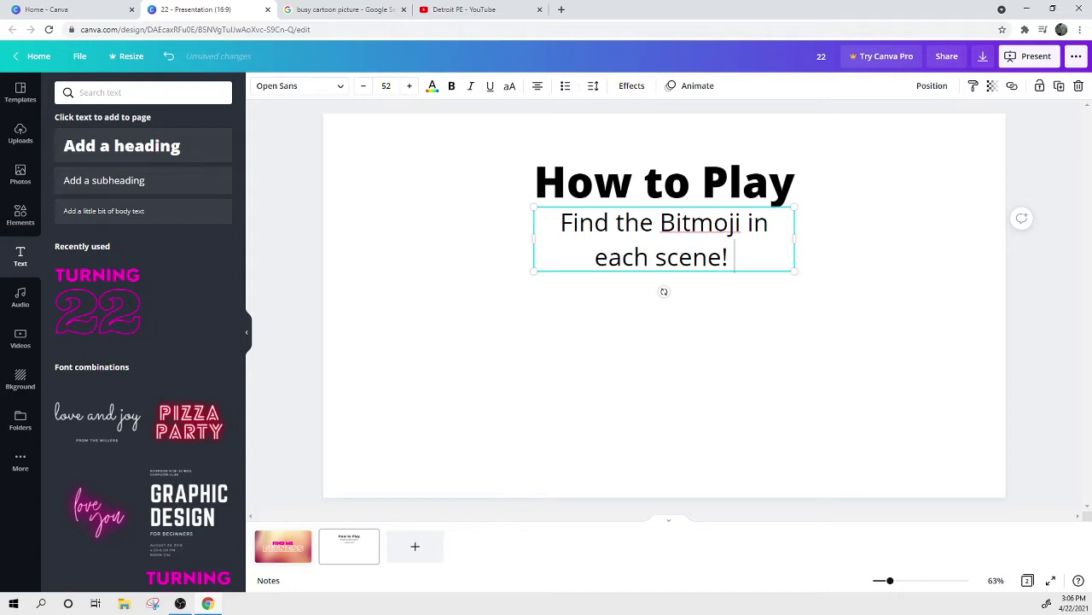
pyautogui.click(722, 365)
pyautogui.moveTo(678, 231); pyautogui.dragTo(684, 310)
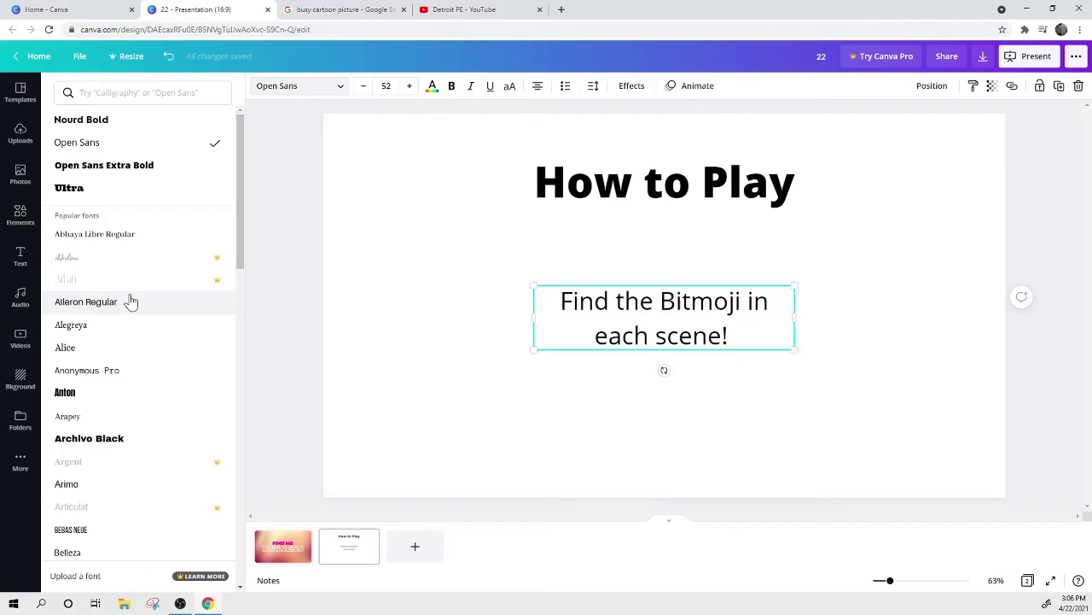
# Apply Agrandir Black from the font list to the selected subheading, then deselect it.
pyautogui.scroll(-8, 122, 317)
pyautogui.scroll(-10, 122, 320)
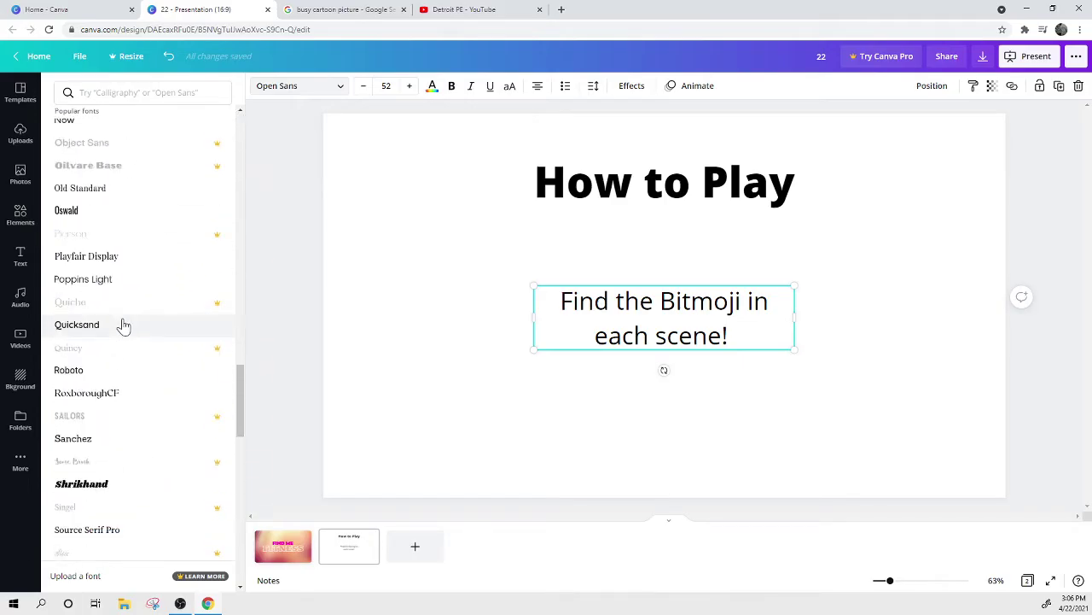
pyautogui.scroll(-5, 107, 256)
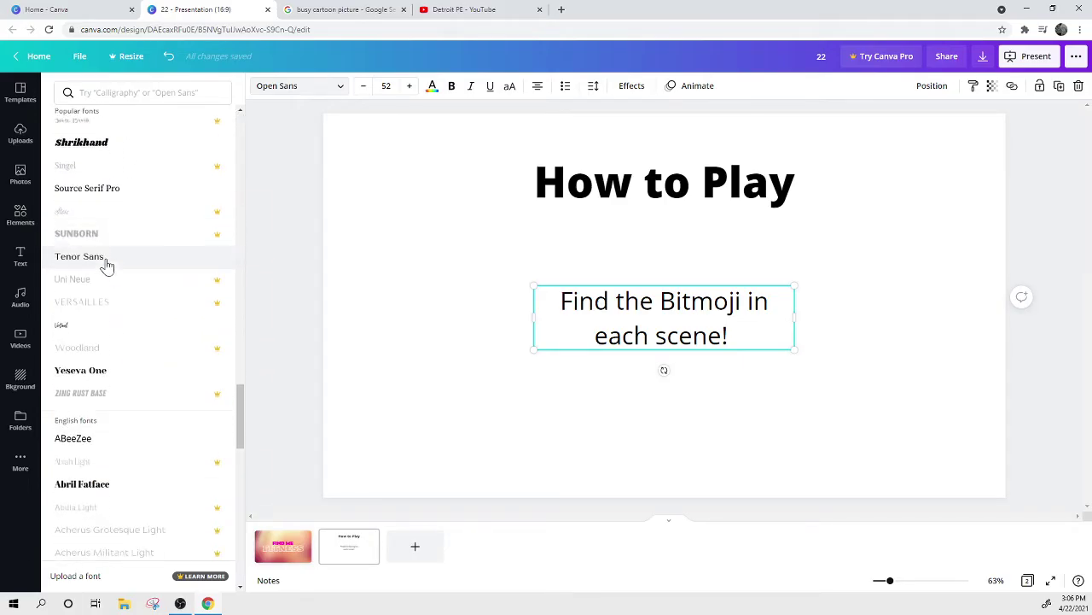
pyautogui.scroll(-1, 122, 374)
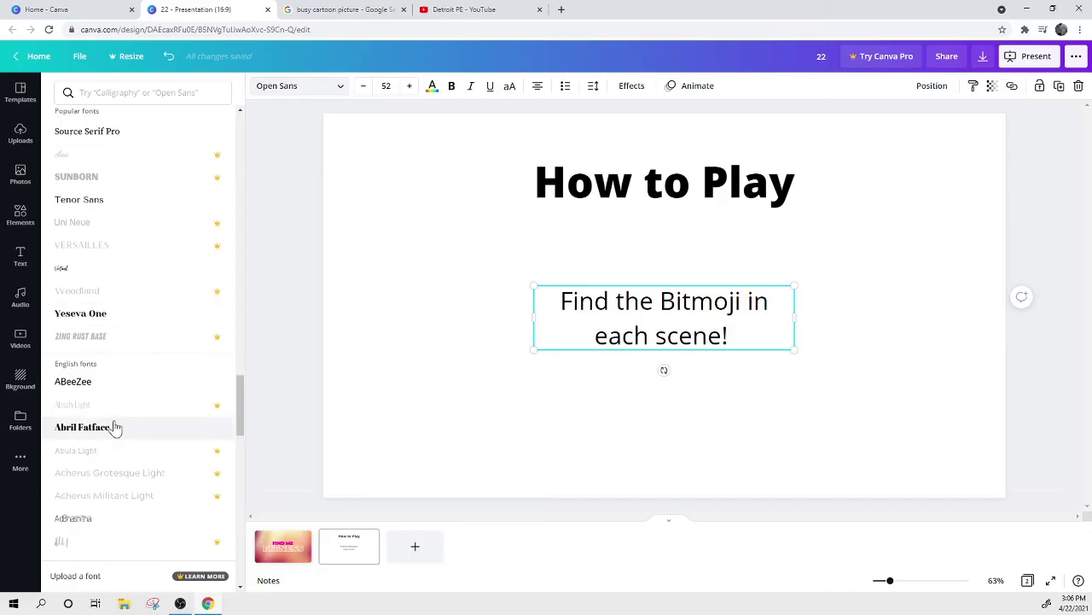
pyautogui.scroll(-3, 94, 433)
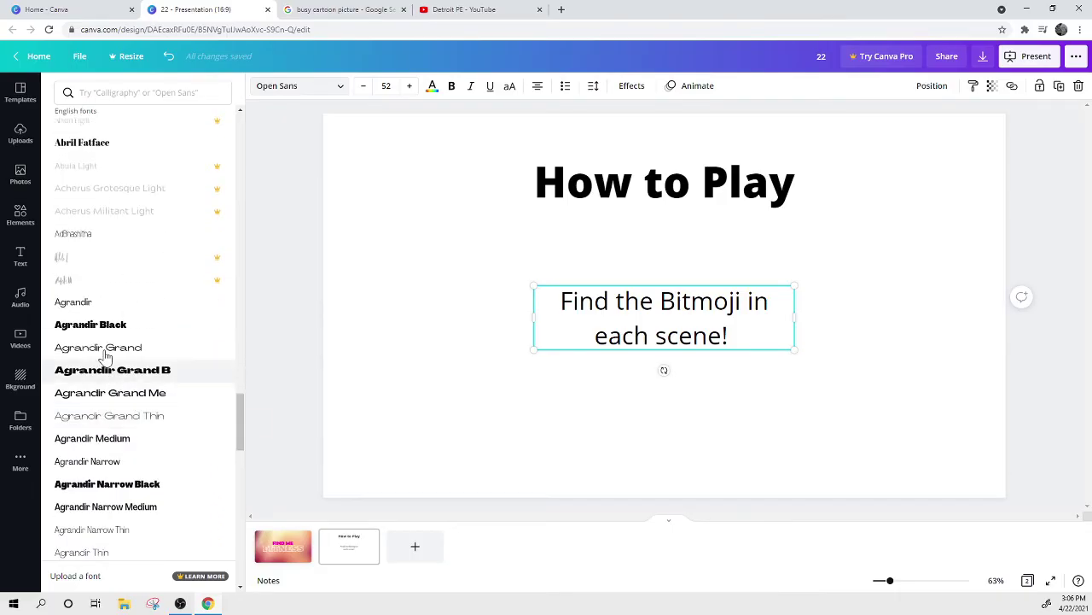
pyautogui.click(92, 325)
pyautogui.click(639, 320)
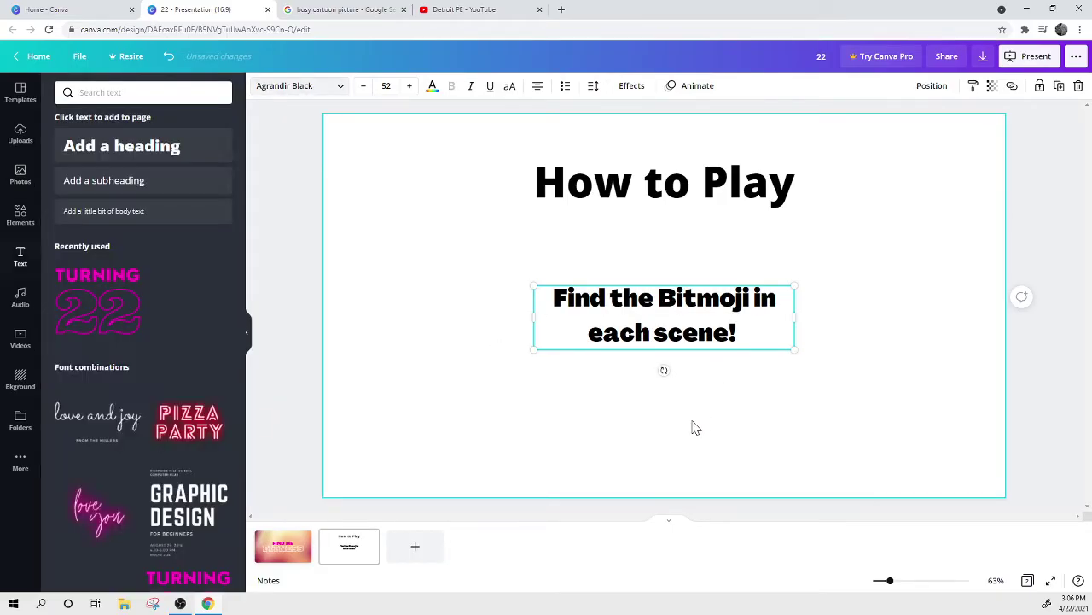
pyautogui.click(656, 410)
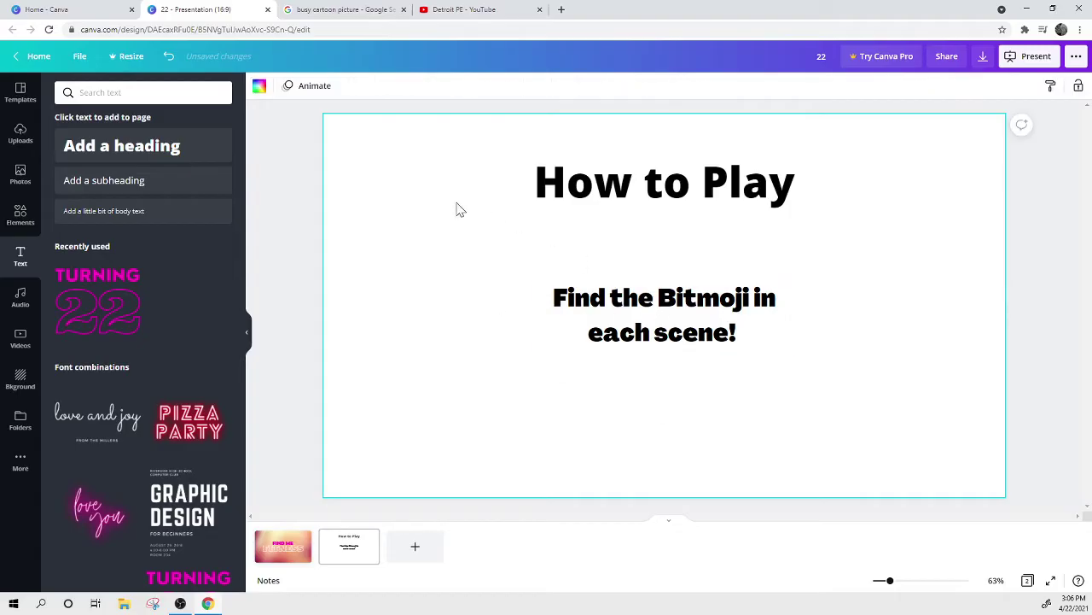
# Search photos for 'colorful' and set the rainbow crayon photo as the slide background.
pyautogui.click(19, 174)
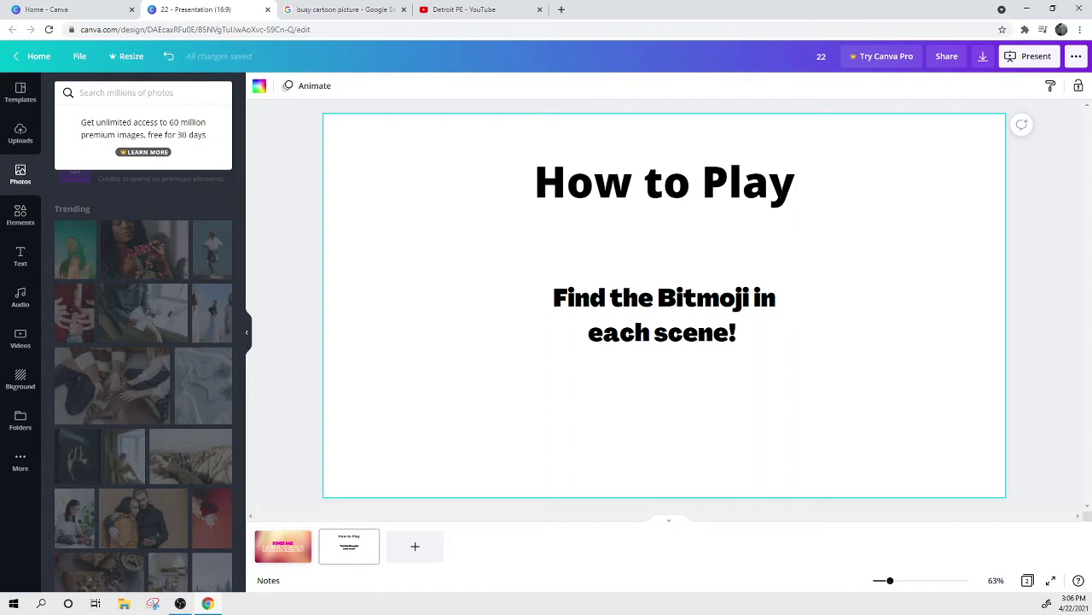
pyautogui.write('colorful')
pyautogui.press('Return')
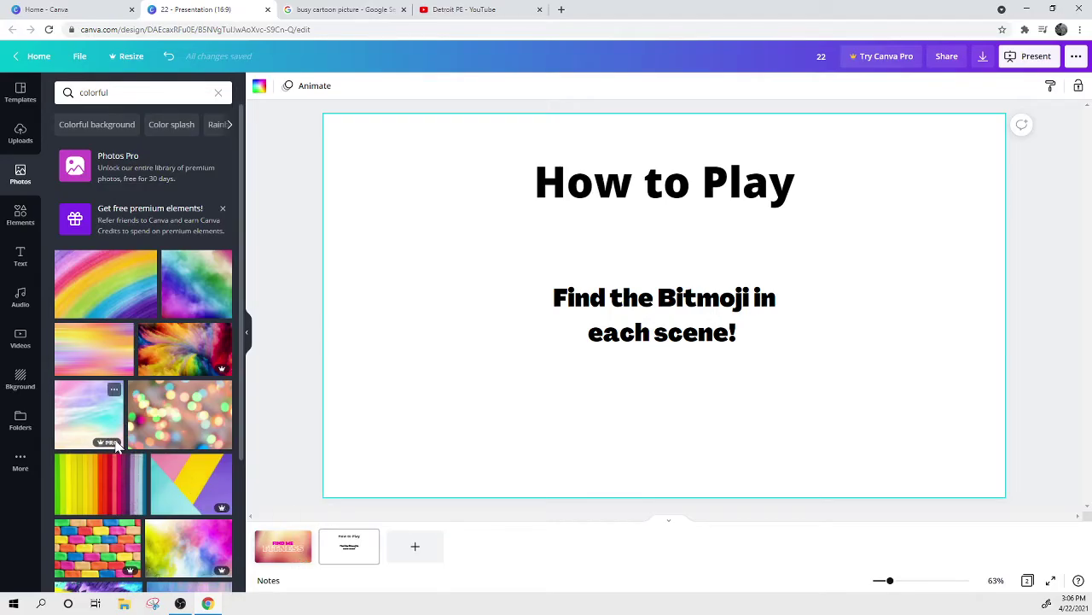
pyautogui.click(119, 278)
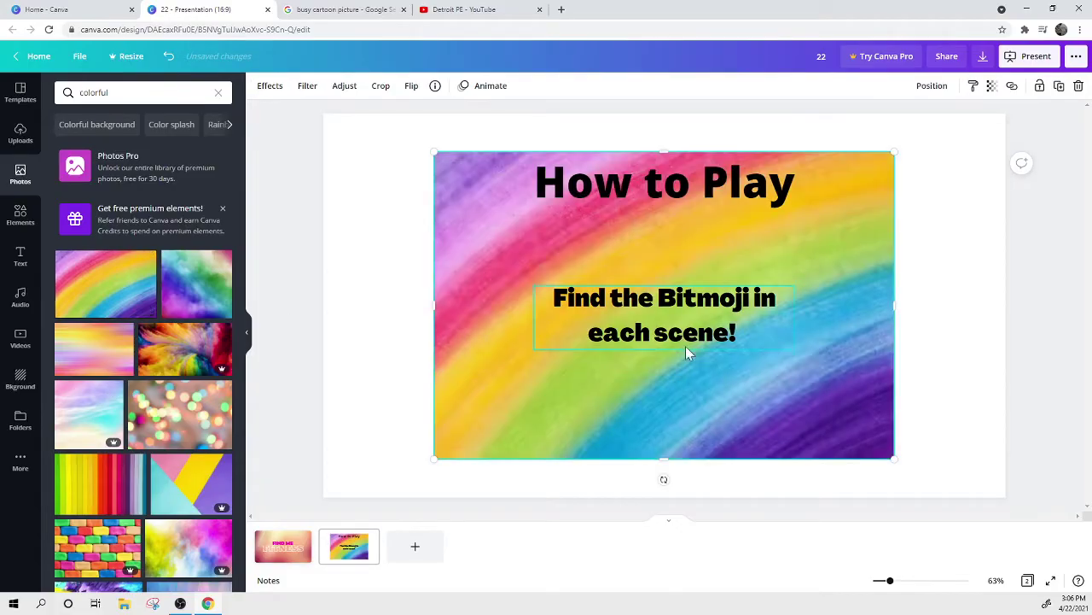
pyautogui.rightClick(539, 428)
pyautogui.click(589, 574)
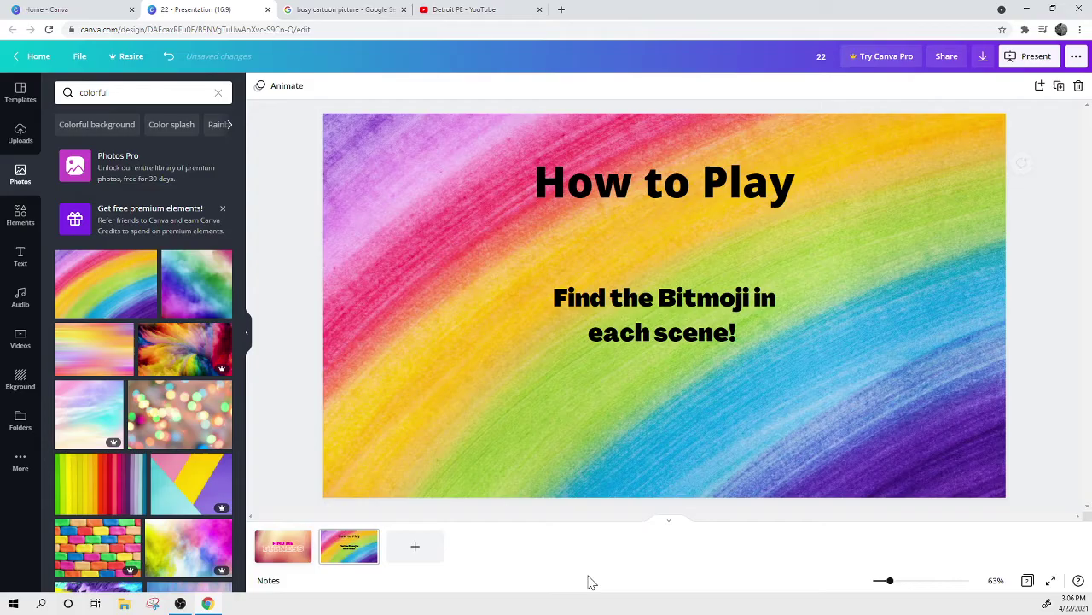
# Give the How to Play title the Curve shape and Lift style, then move it higher.
pyautogui.click(700, 178)
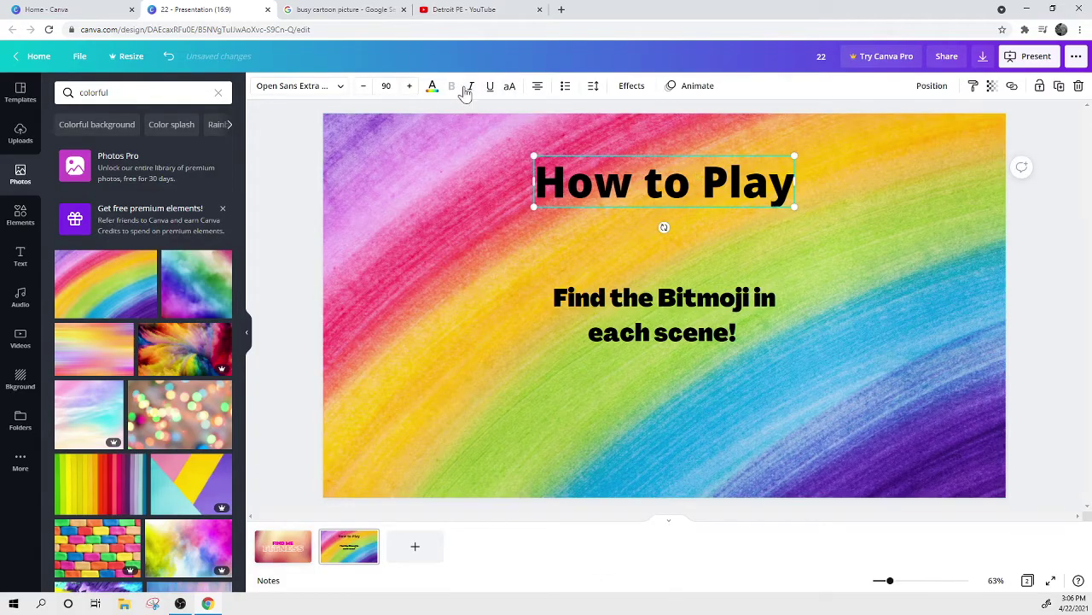
pyautogui.click(631, 86)
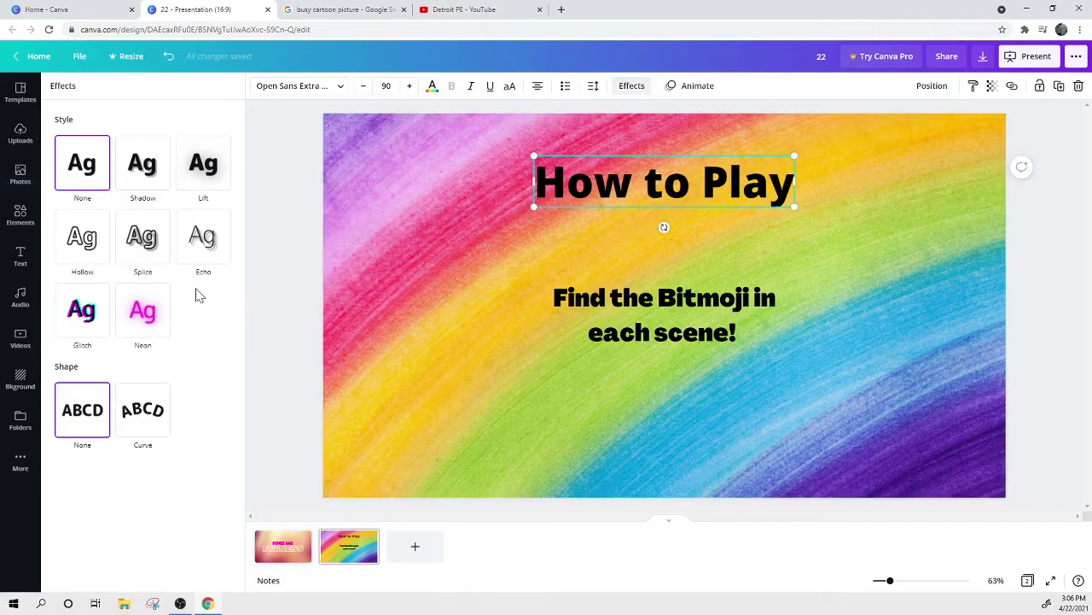
pyautogui.click(161, 313)
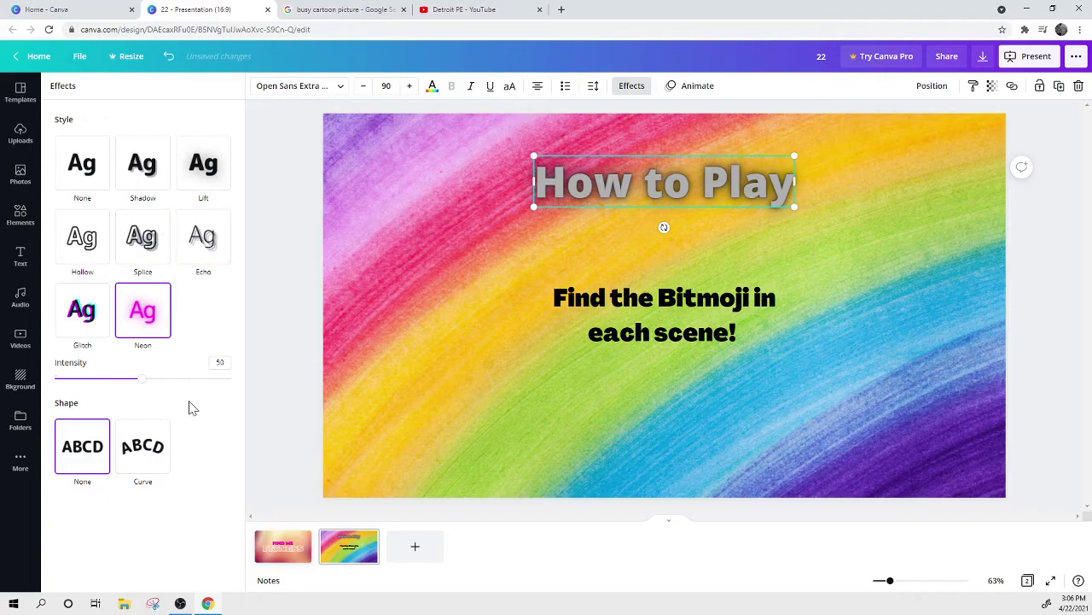
pyautogui.click(142, 445)
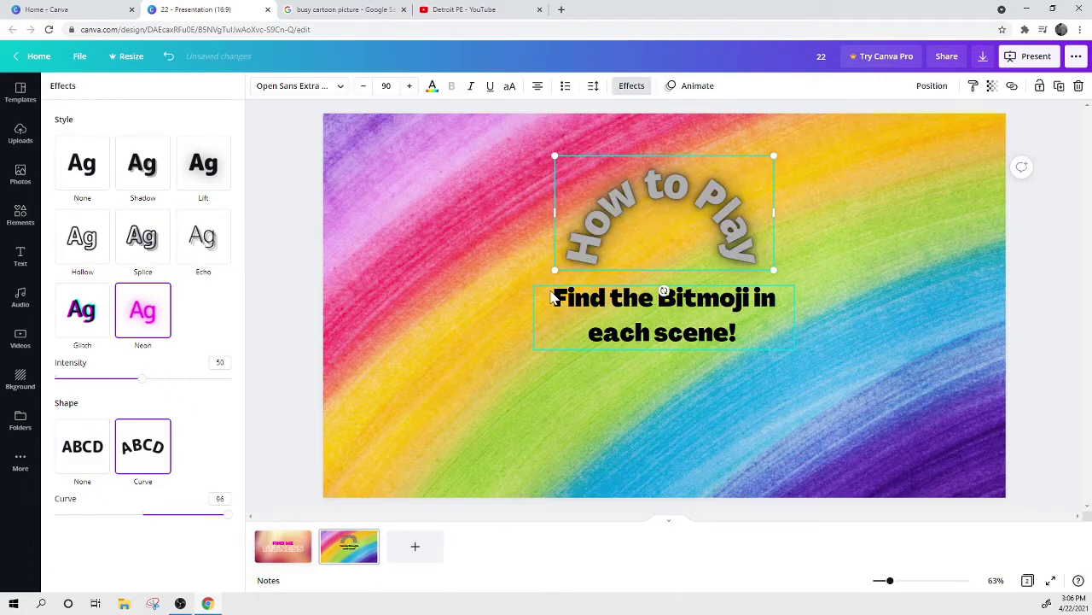
pyautogui.click(216, 167)
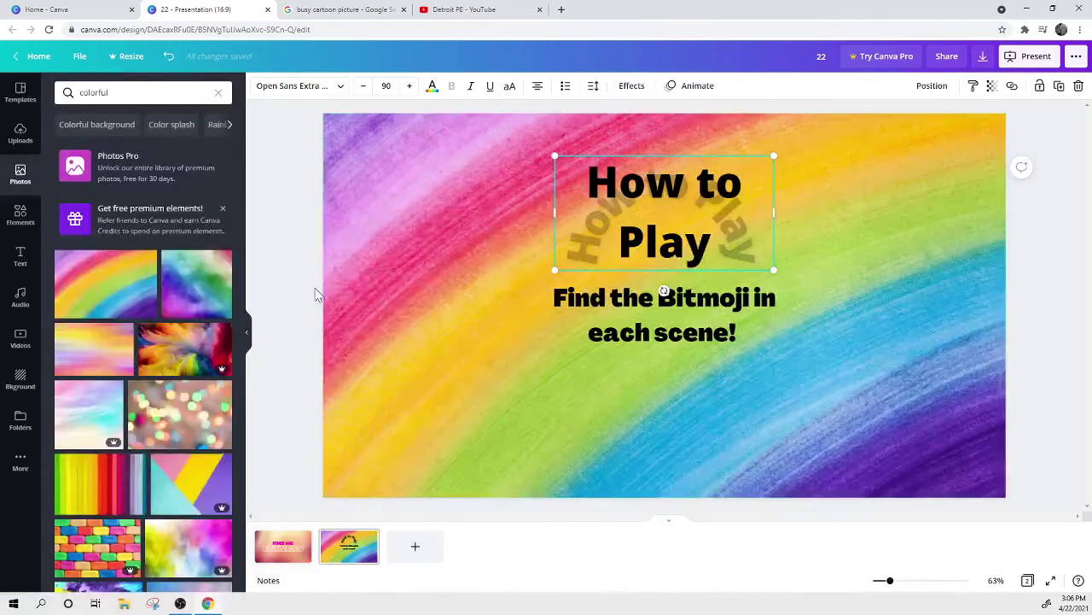
pyautogui.click(354, 282)
pyautogui.click(616, 232)
pyautogui.moveTo(616, 232); pyautogui.dragTo(602, 199)
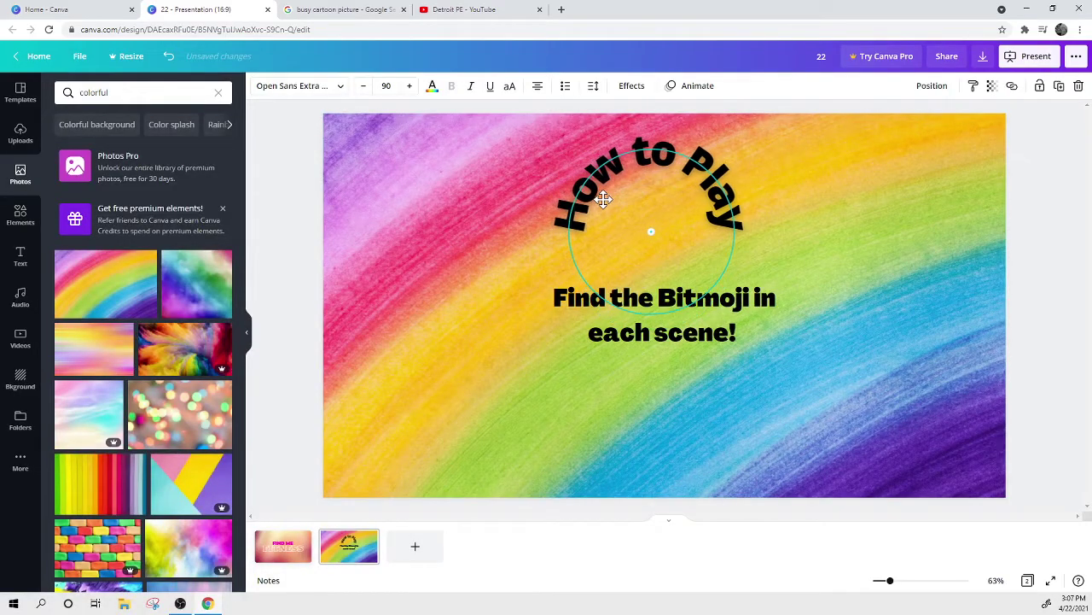
pyautogui.click(305, 214)
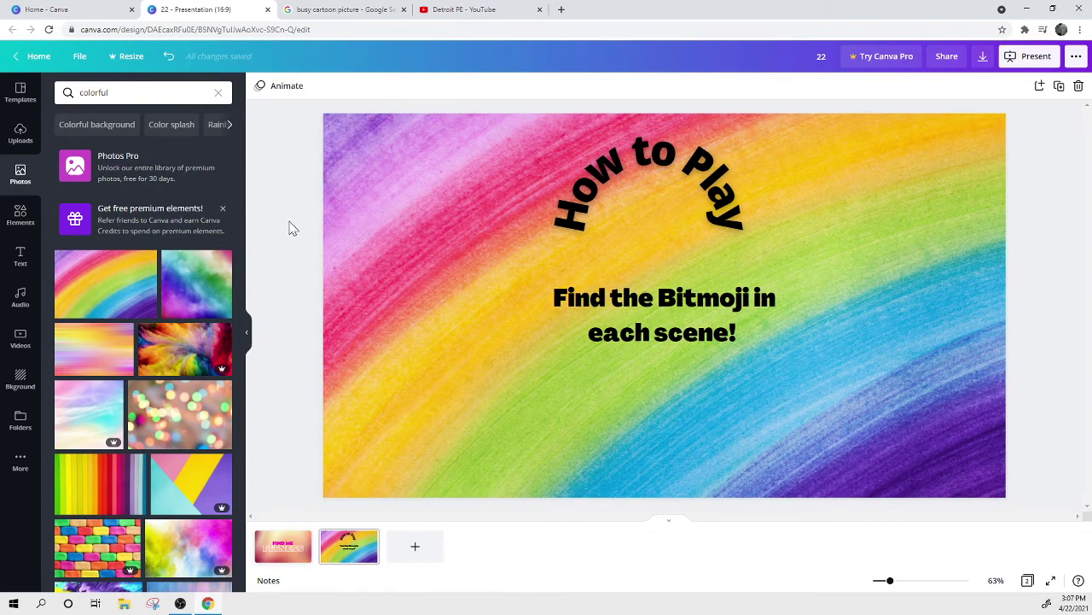
# Add a third page and upload a Bitmoji image from the Teacher Bitmojis folder.
pyautogui.click(418, 554)
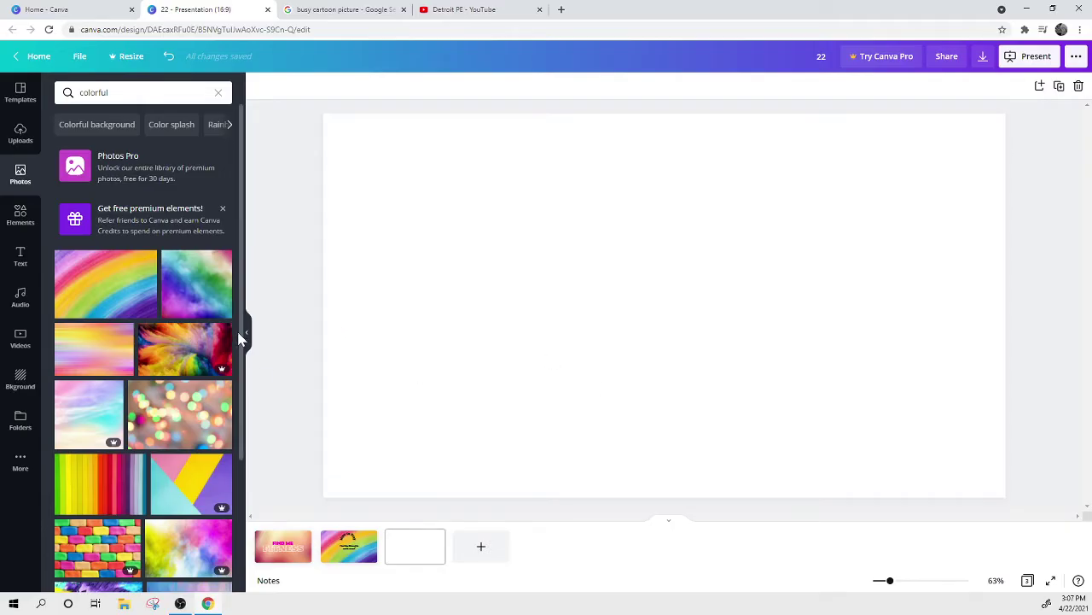
pyautogui.click(246, 338)
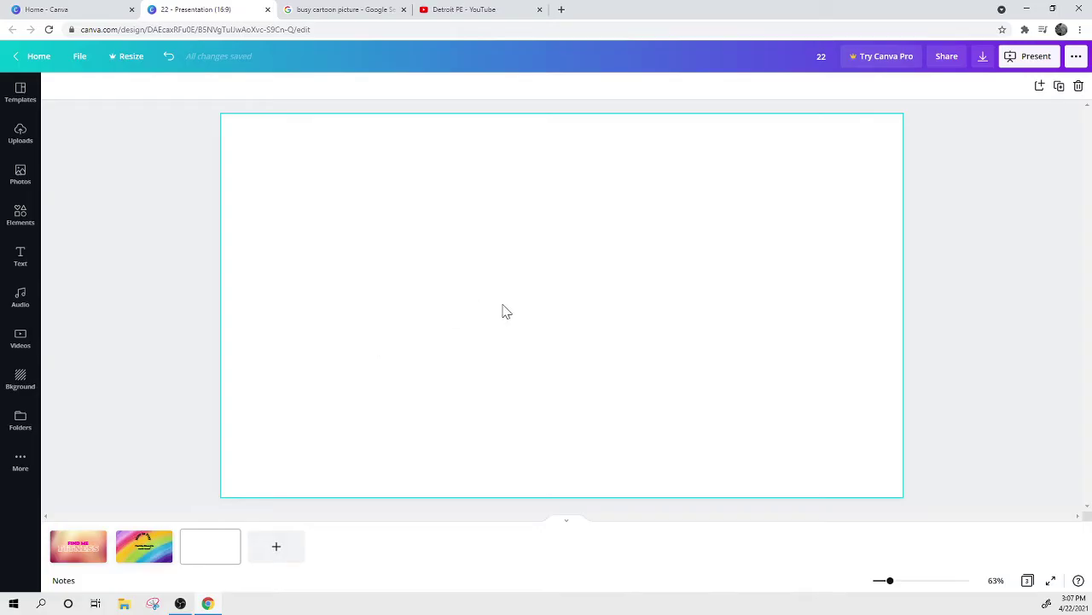
pyautogui.click(19, 134)
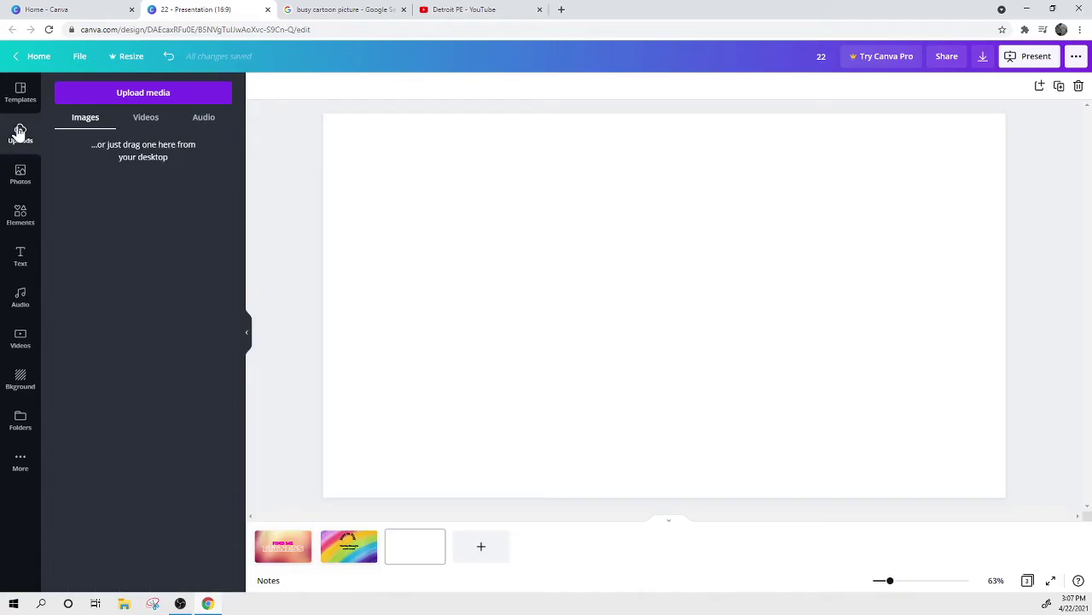
pyautogui.click(134, 94)
pyautogui.click(72, 156)
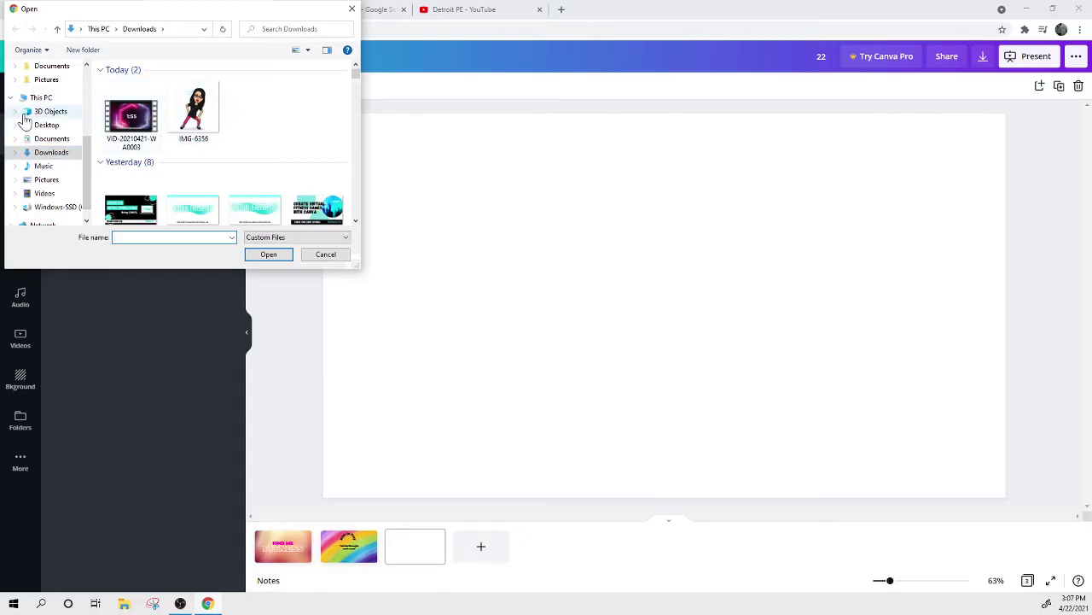
pyautogui.scroll(5, 26, 116)
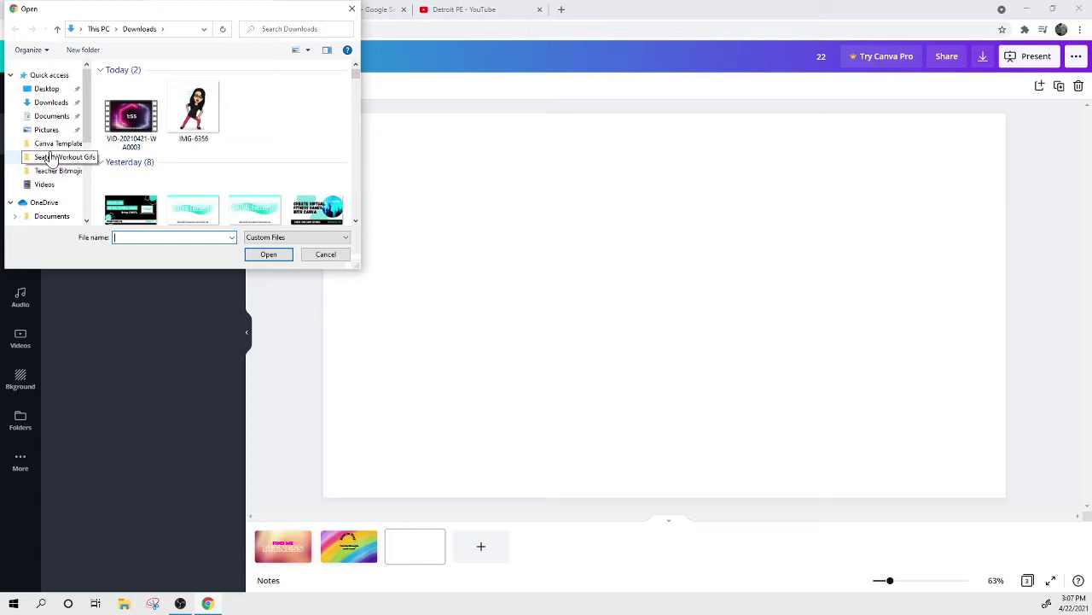
pyautogui.click(56, 172)
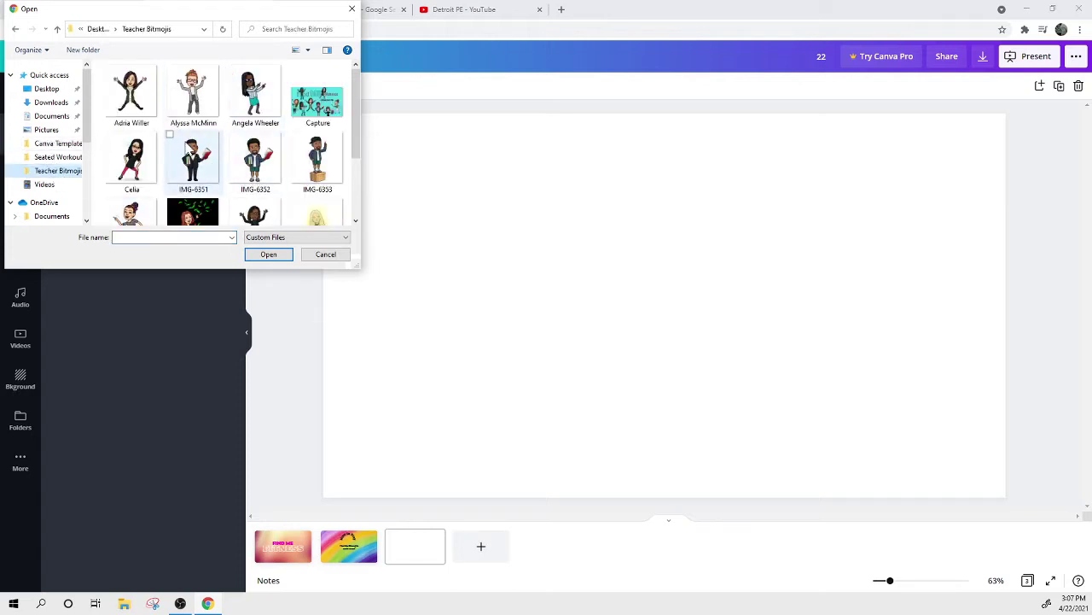
pyautogui.click(141, 166)
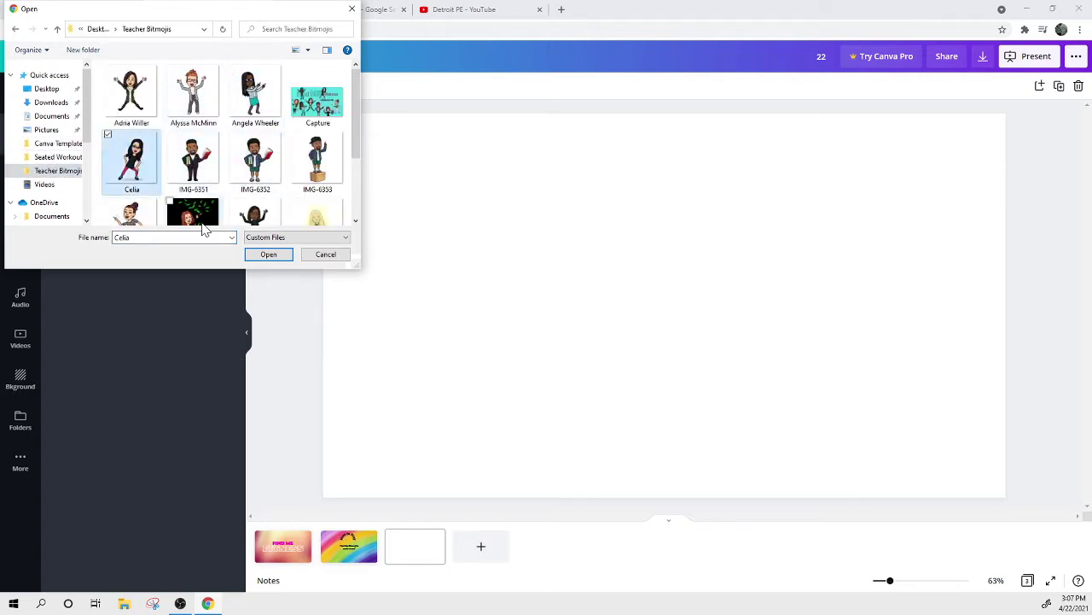
pyautogui.click(268, 255)
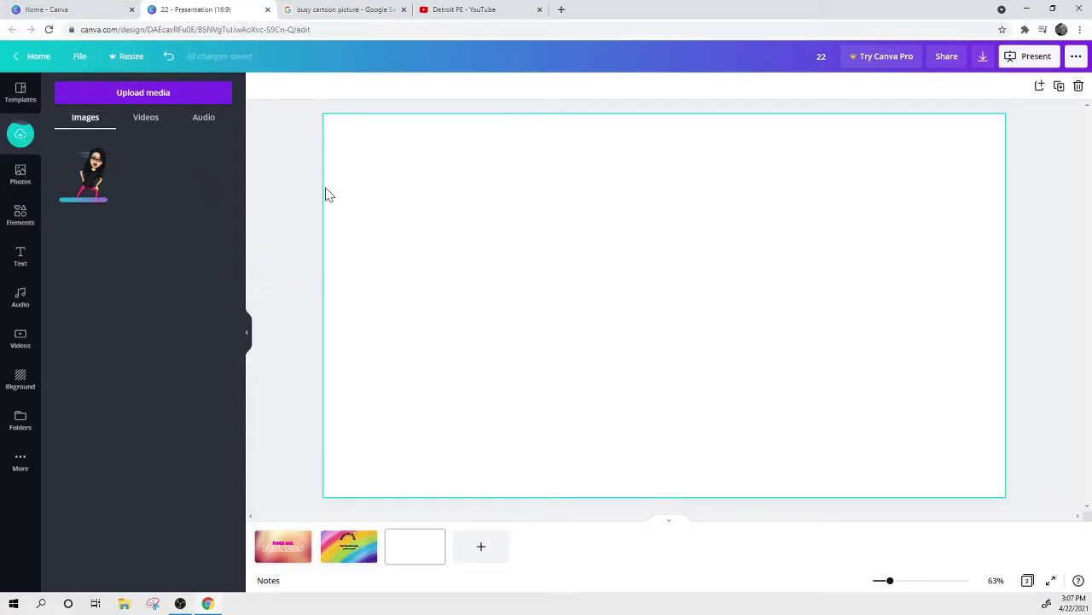
# Place the uploaded Bitmoji at the slide's lower left.
pyautogui.click(95, 181)
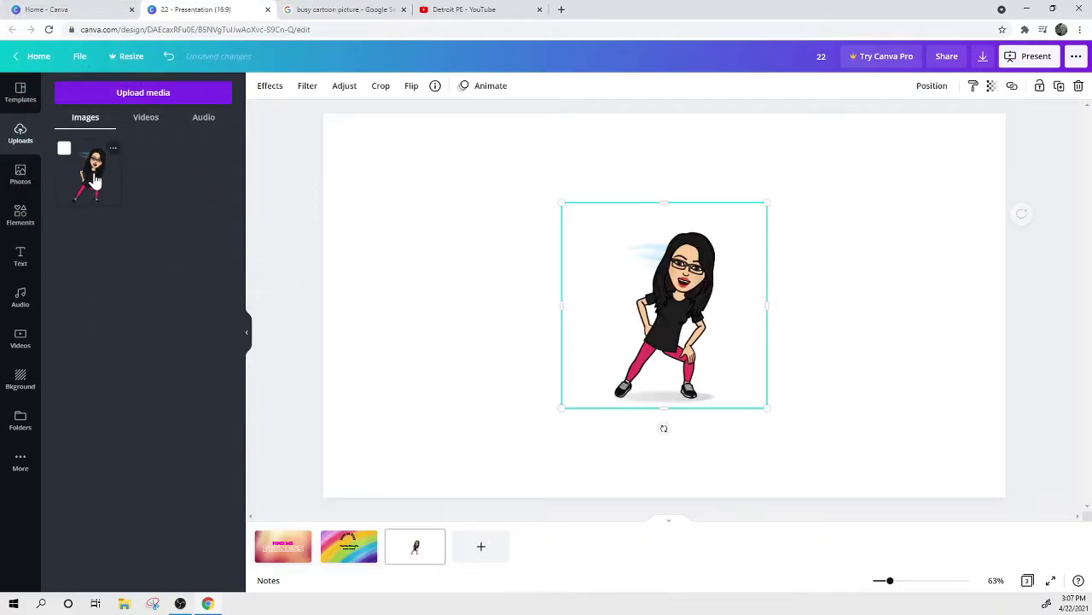
pyautogui.moveTo(688, 310); pyautogui.dragTo(469, 365)
pyautogui.click(664, 251)
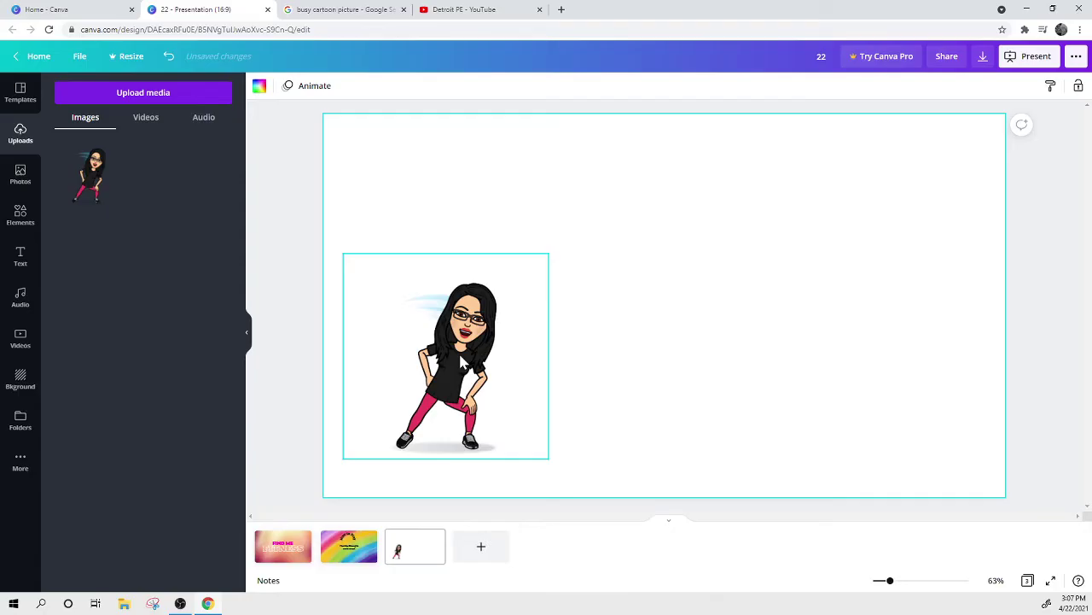
# Add a subheading 'Find' plus the teacher's name at upper left, in Alfa Slab One.
pyautogui.click(21, 253)
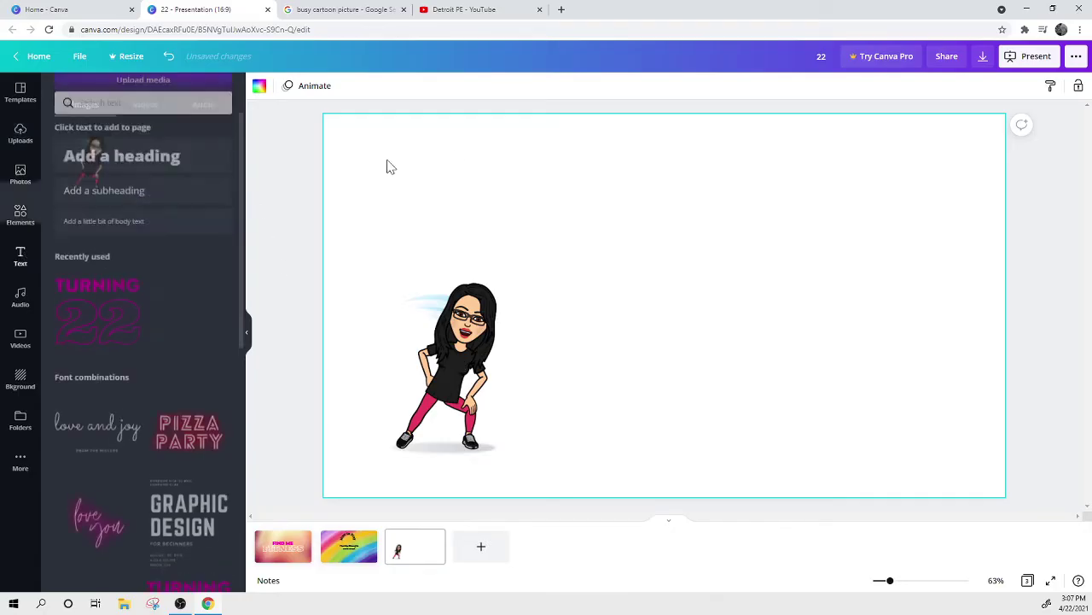
pyautogui.click(175, 187)
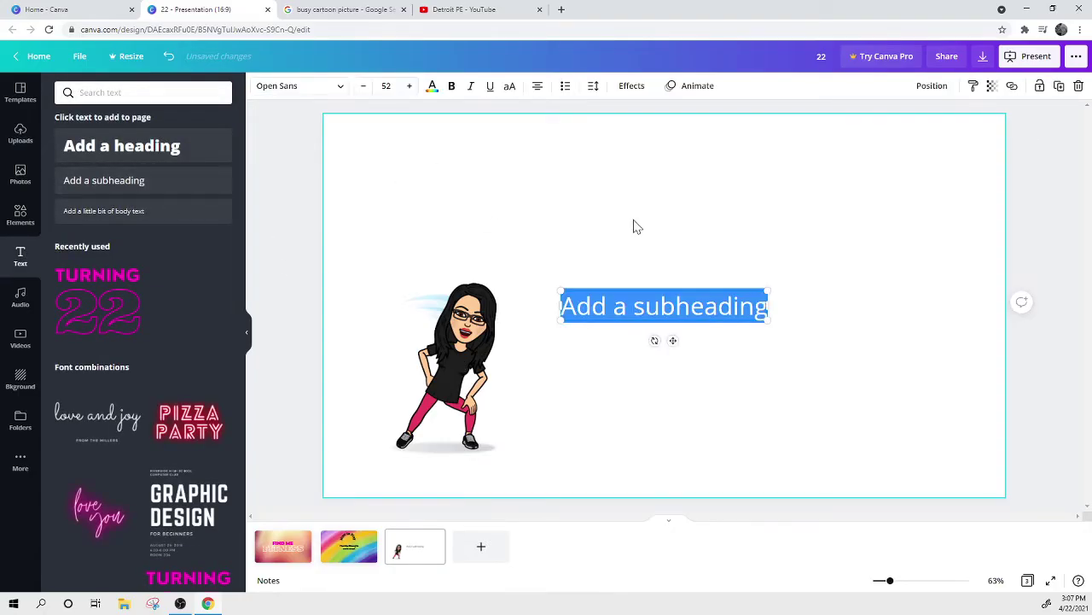
pyautogui.write('Find Mrs. Licht')
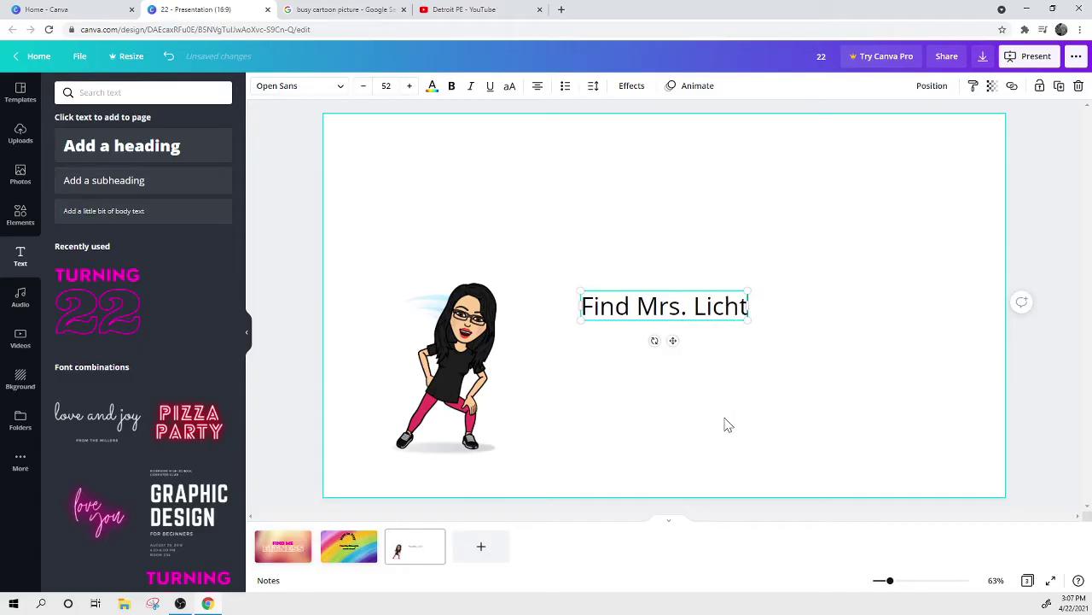
pyautogui.moveTo(677, 315); pyautogui.dragTo(464, 224)
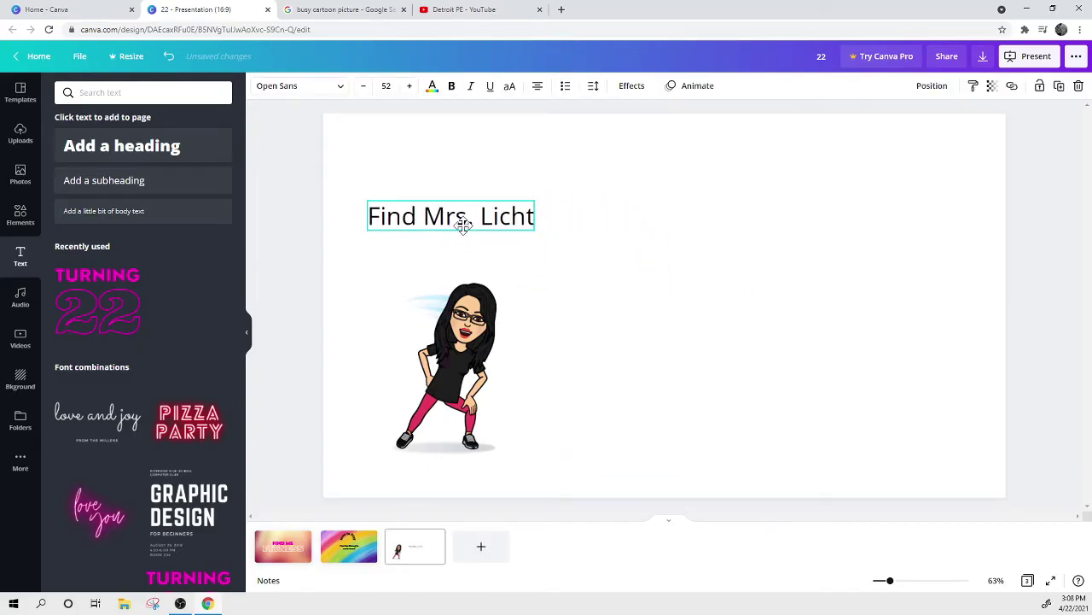
pyautogui.click(341, 87)
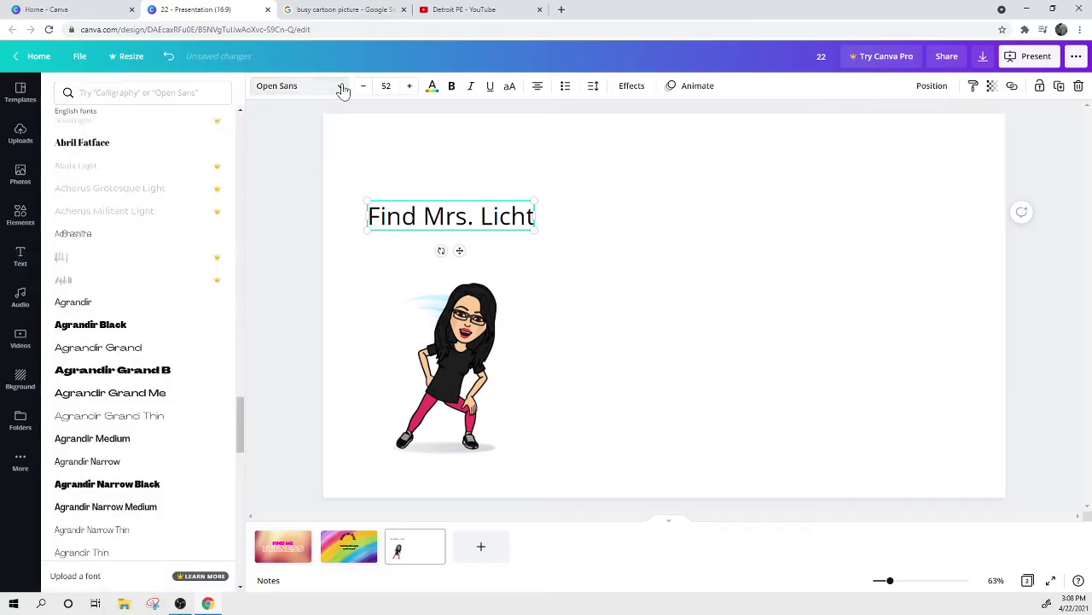
pyautogui.scroll(-10, 137, 273)
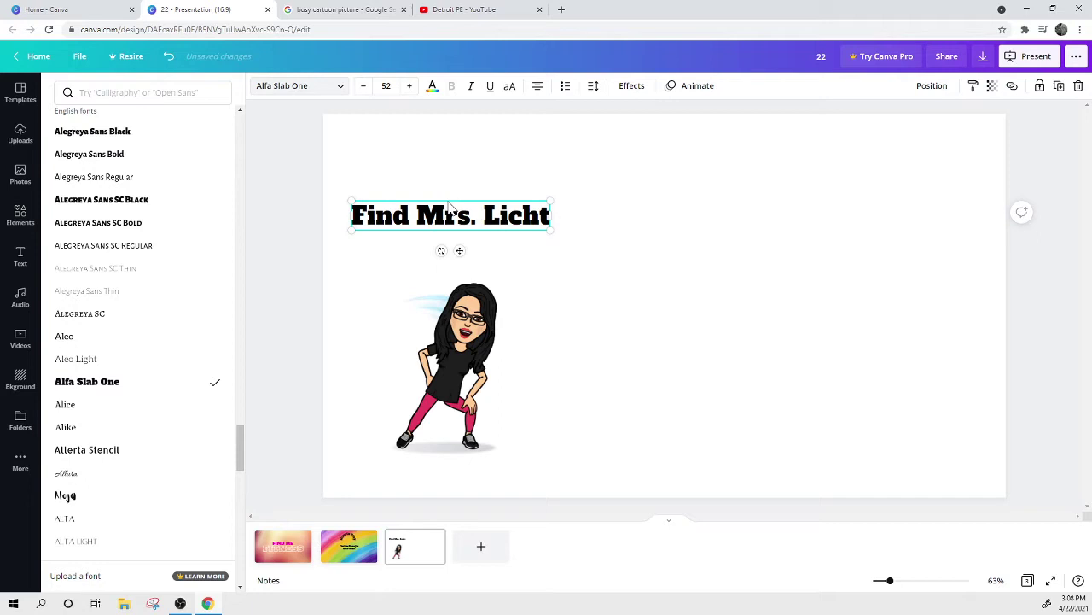
# Give the heading a magenta Echo effect and nudge it and the Bitmoji slightly.
pyautogui.click(638, 87)
pyautogui.click(217, 256)
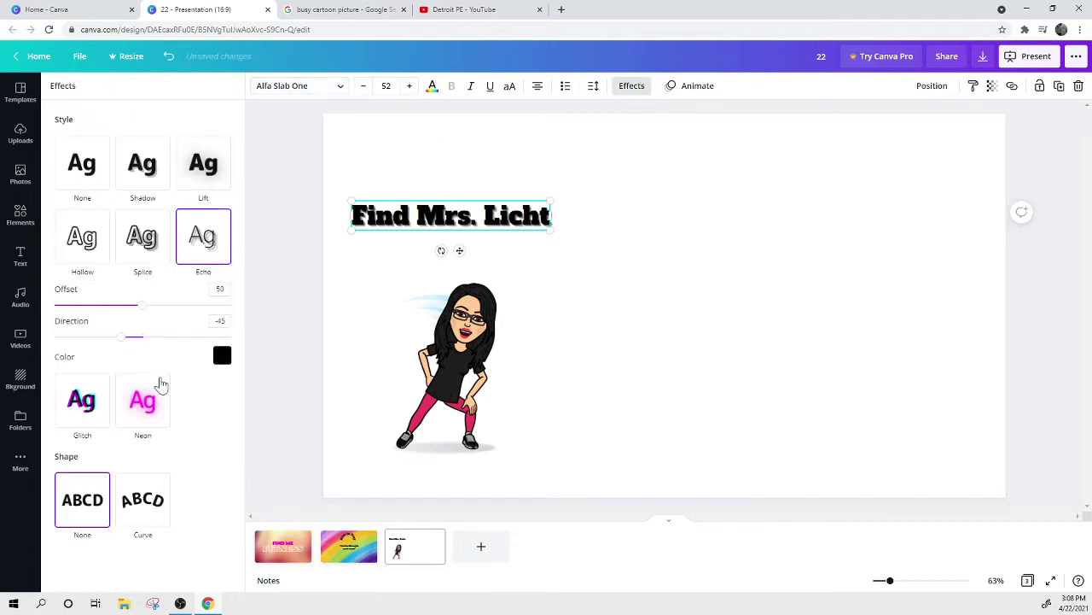
pyautogui.click(221, 355)
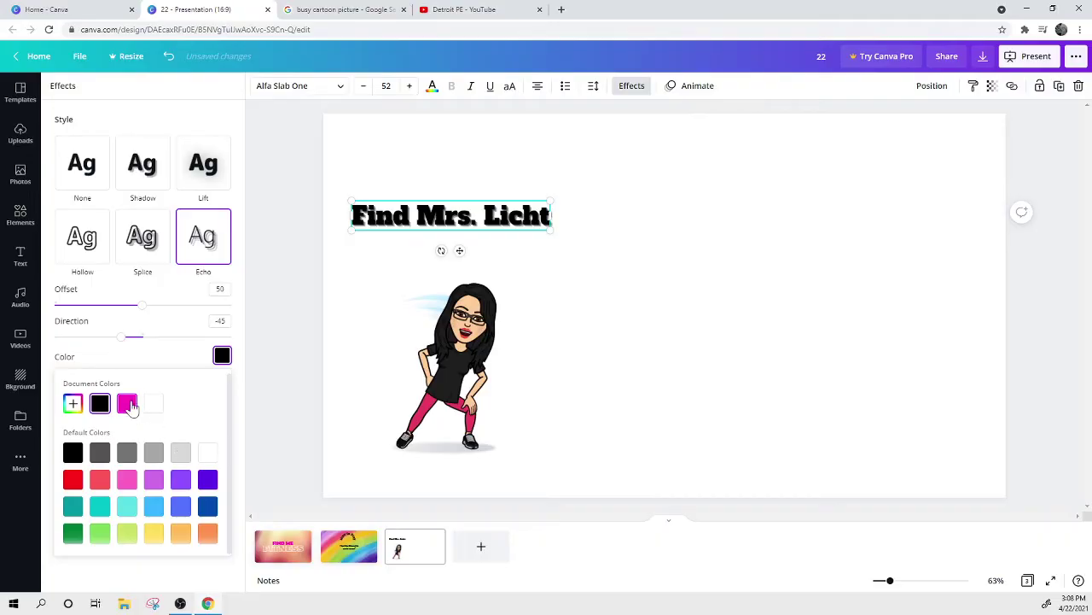
pyautogui.click(128, 405)
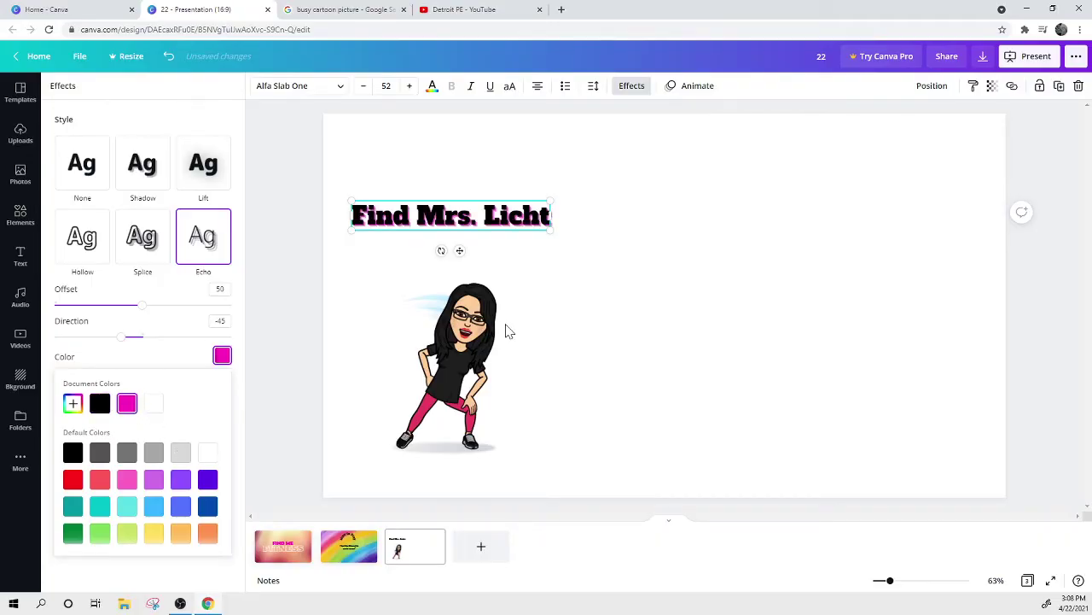
pyautogui.click(509, 264)
pyautogui.moveTo(488, 210); pyautogui.dragTo(482, 198)
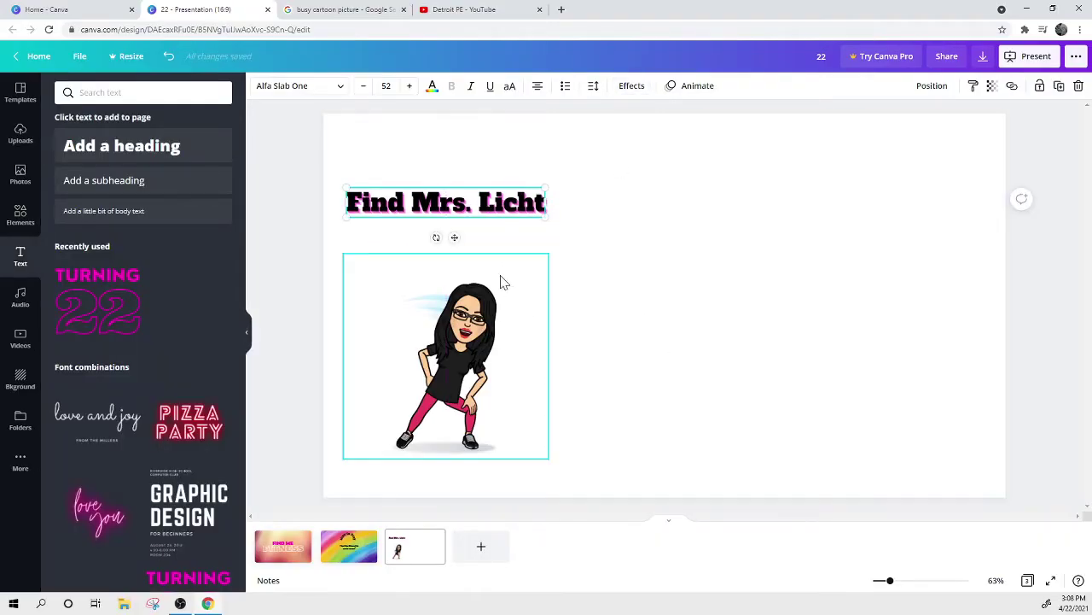
pyautogui.moveTo(503, 270); pyautogui.dragTo(499, 253)
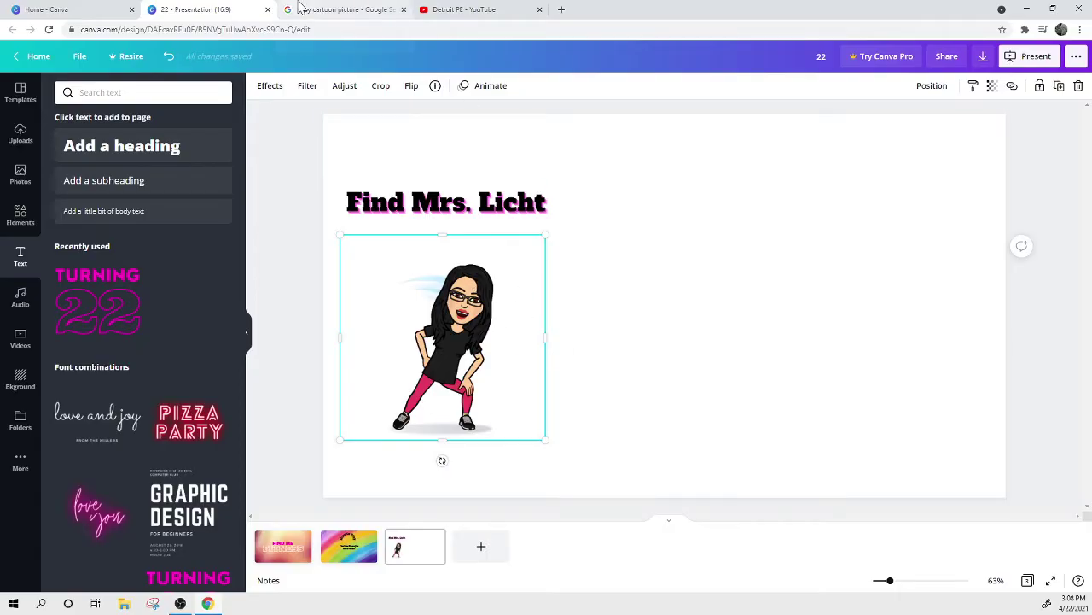
# Browse Google Images results for 'busy cartoon picture', previewing the busy beach scene.
pyautogui.click(351, 8)
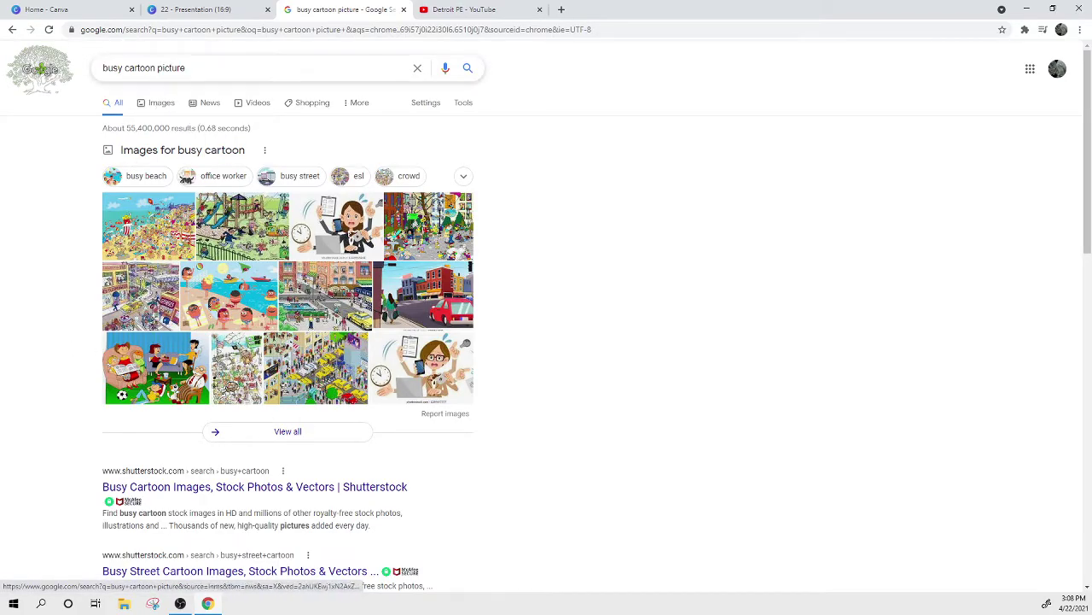
pyautogui.click(155, 111)
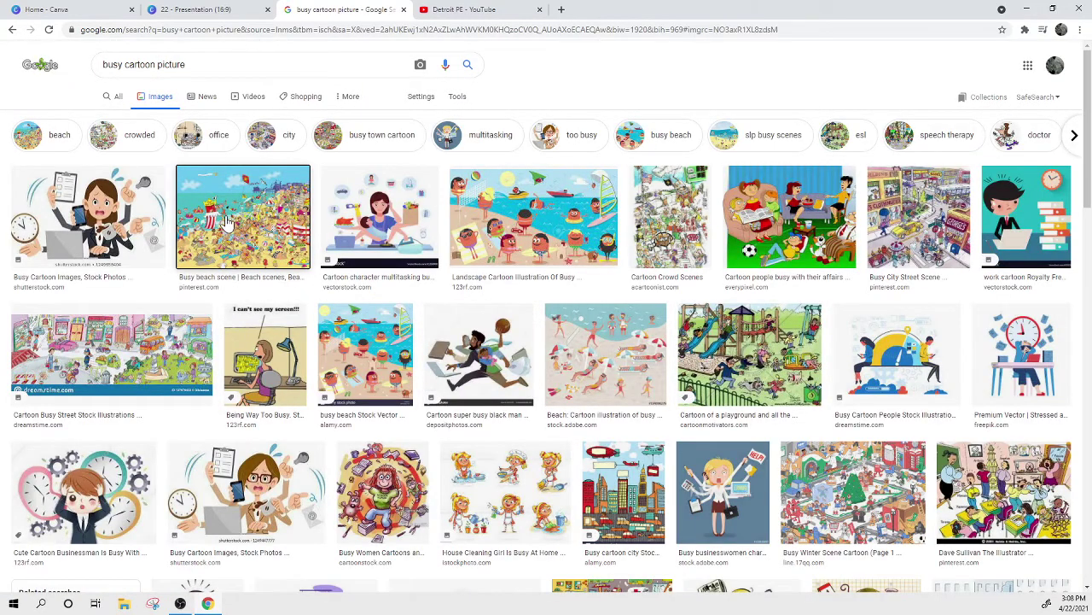
pyautogui.click(226, 224)
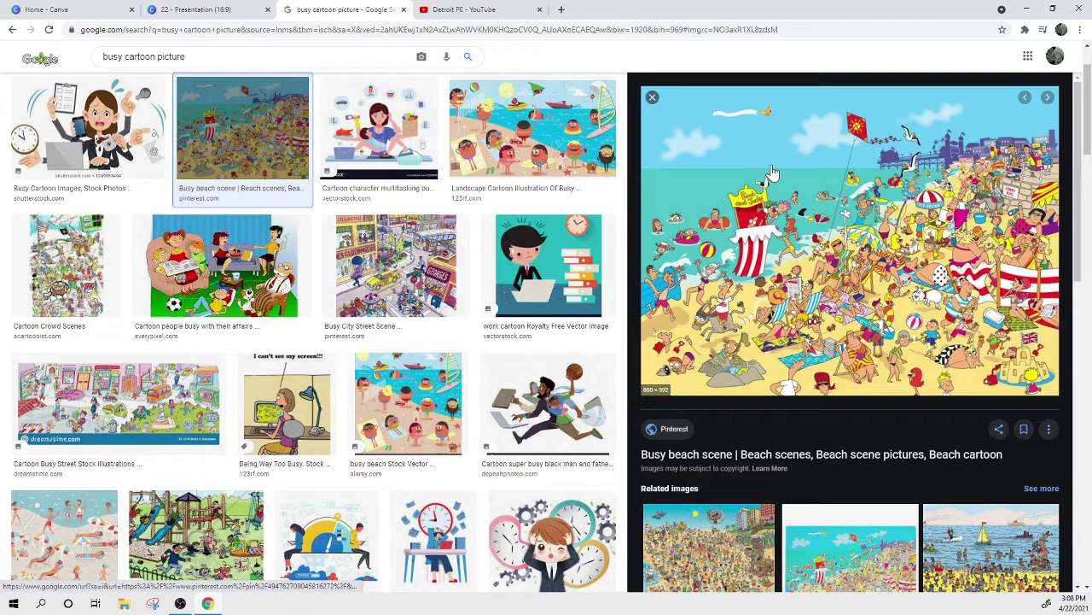
pyautogui.scroll(-10, 801, 341)
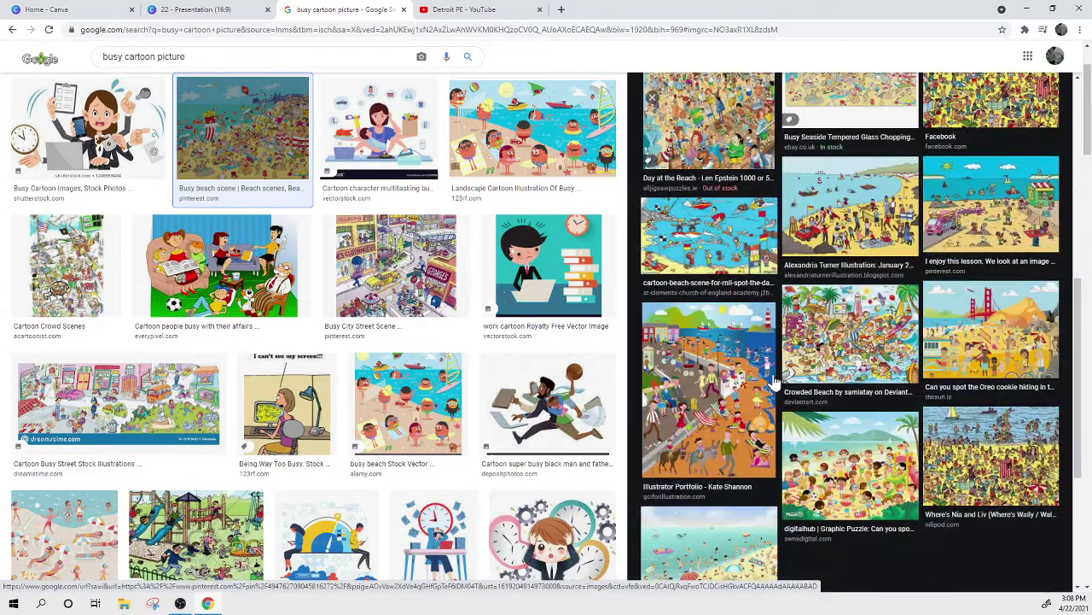
pyautogui.scroll(10, 768, 380)
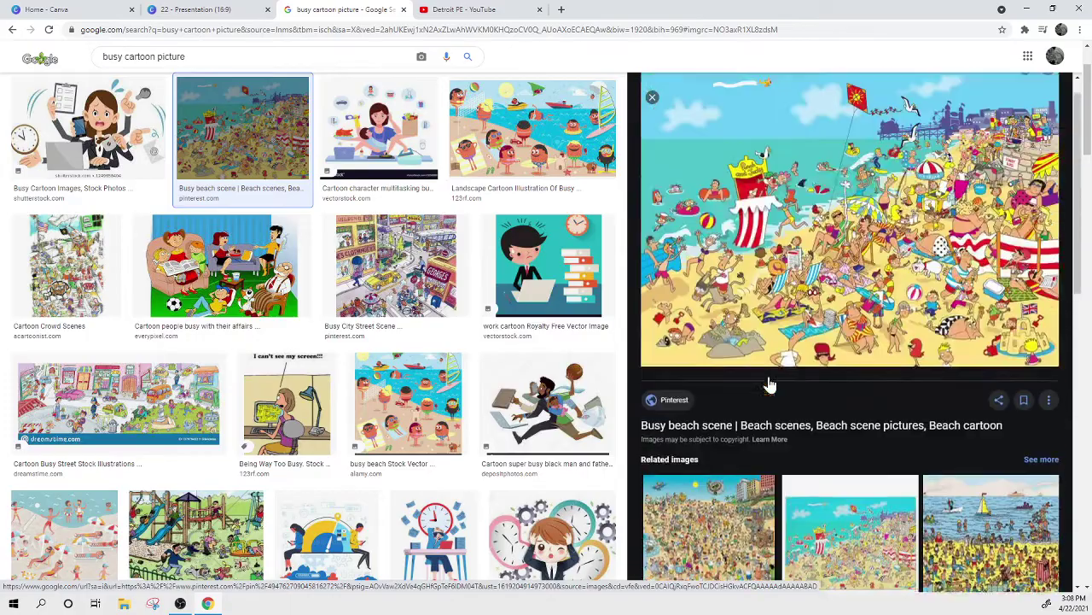
pyautogui.scroll(-3, 707, 272)
pyautogui.scroll(-1, 706, 272)
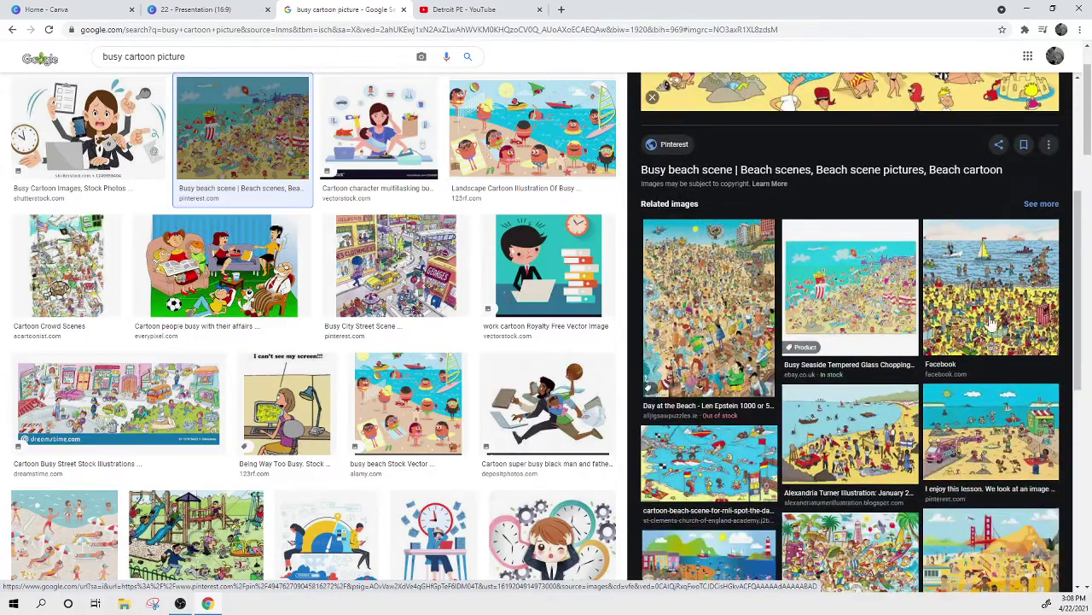
pyautogui.scroll(-1, 995, 354)
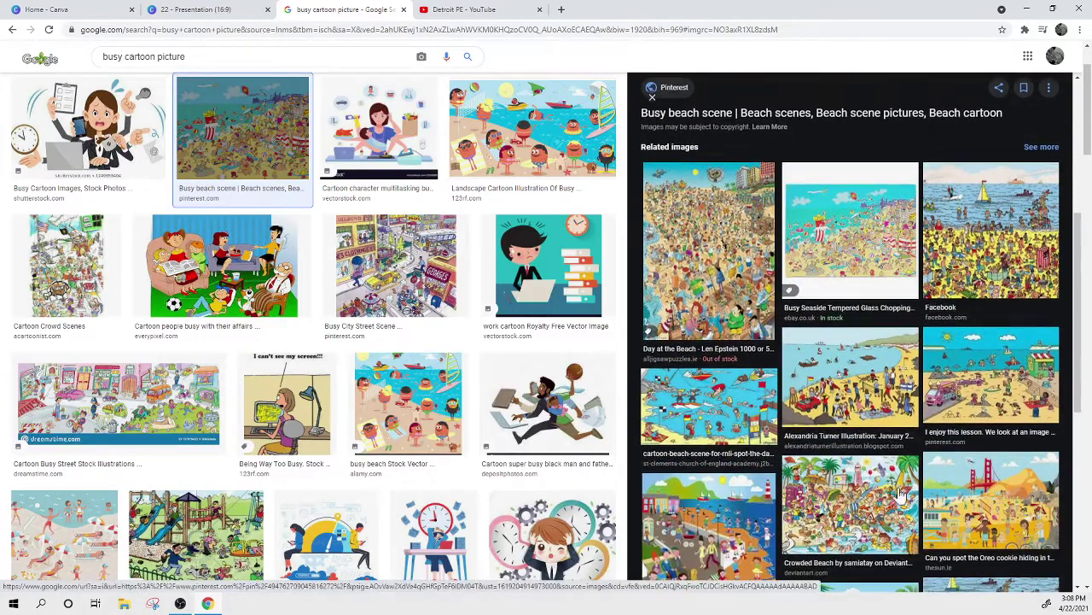
# Copy the Crowded Beach cartoon image and return to the Canva presentation.
pyautogui.click(832, 509)
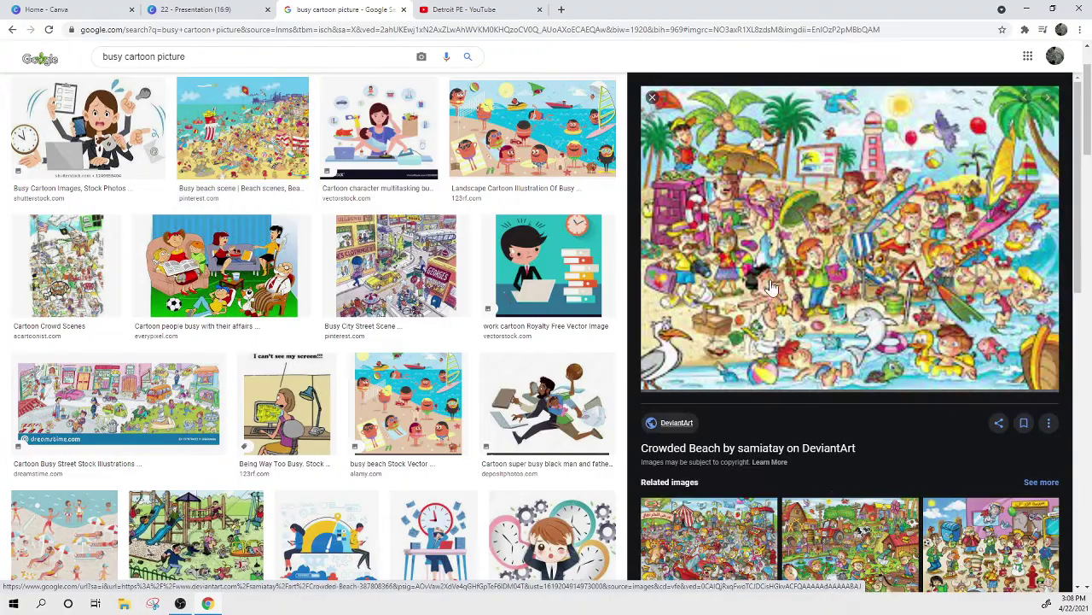
pyautogui.rightClick(874, 248)
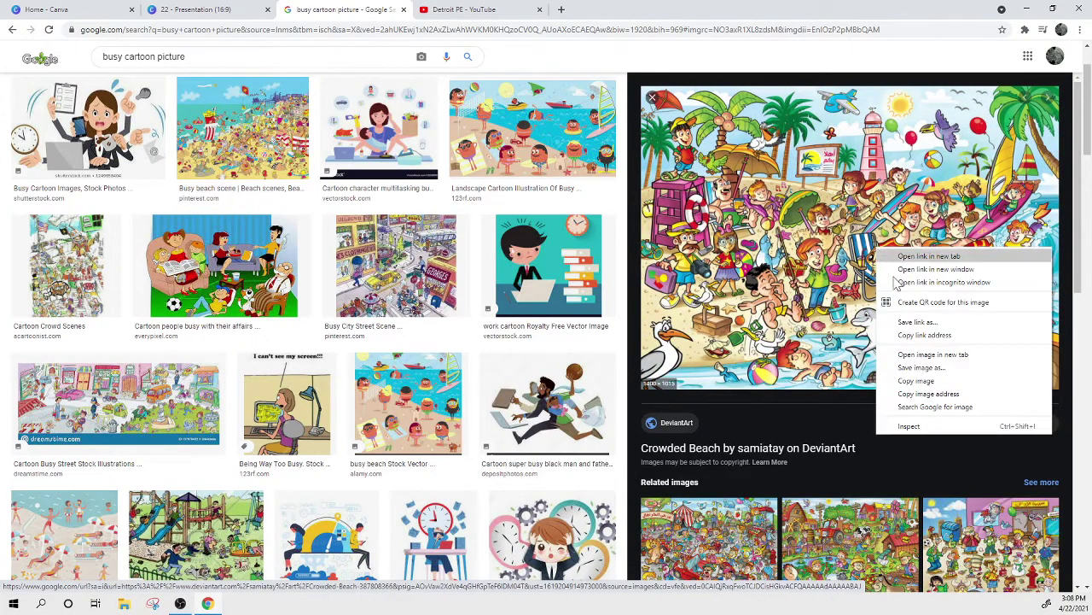
pyautogui.click(909, 380)
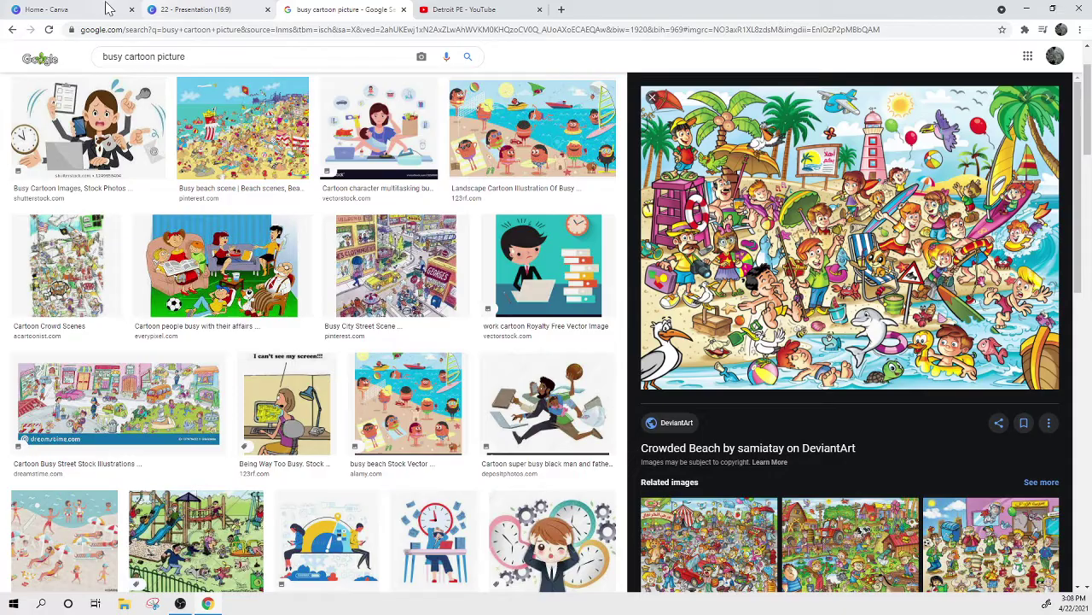
pyautogui.click(184, 9)
# Paste the beach cartoon onto the slide, enlarging it on the upper right.
pyautogui.click(861, 278)
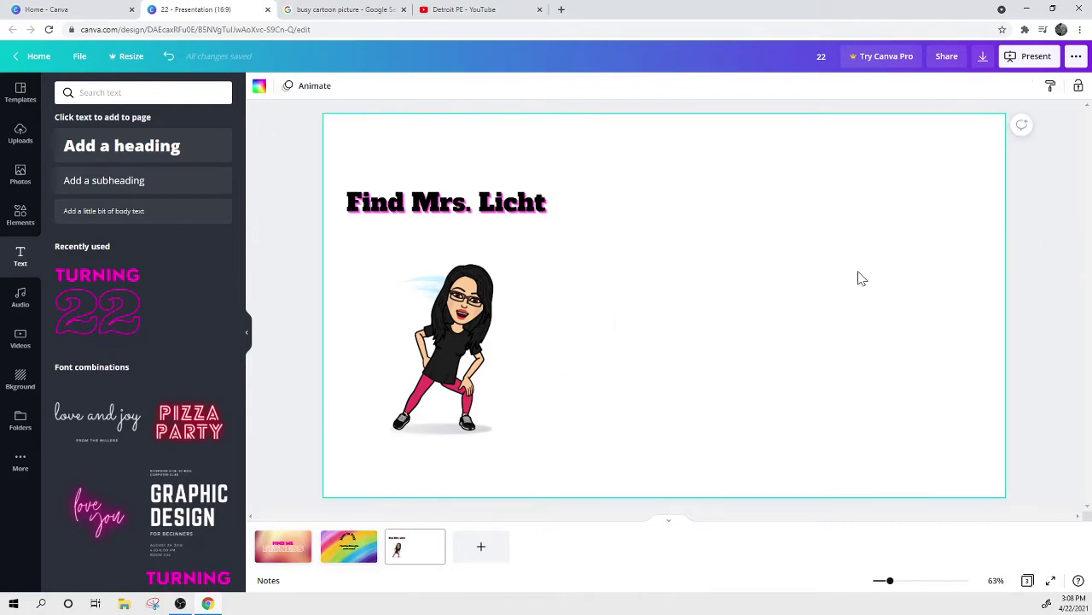
pyautogui.hotkey('ctrl', 'v')
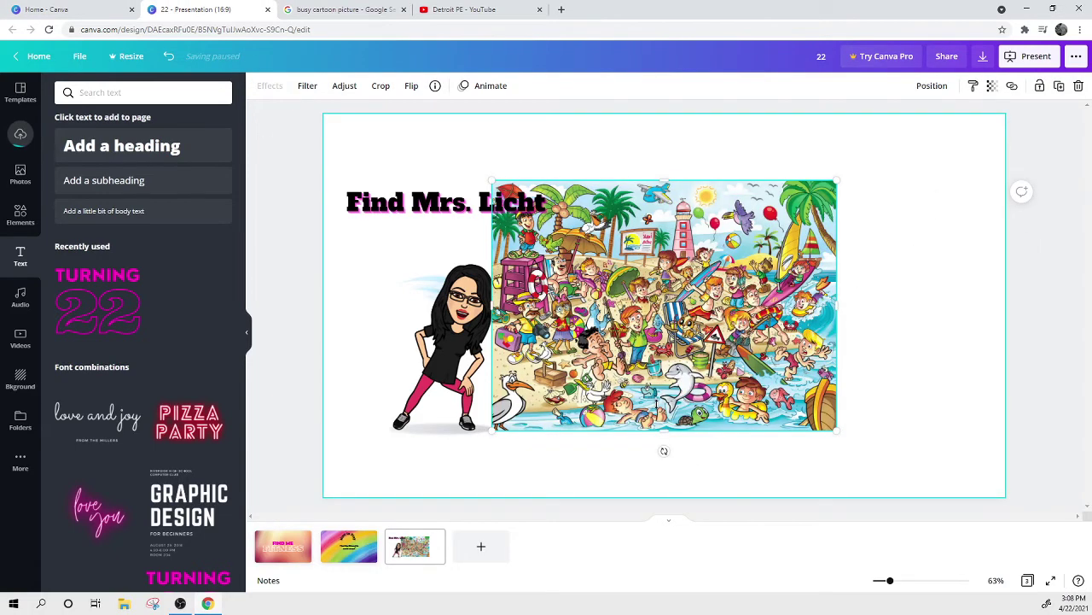
pyautogui.moveTo(751, 358); pyautogui.dragTo(828, 316)
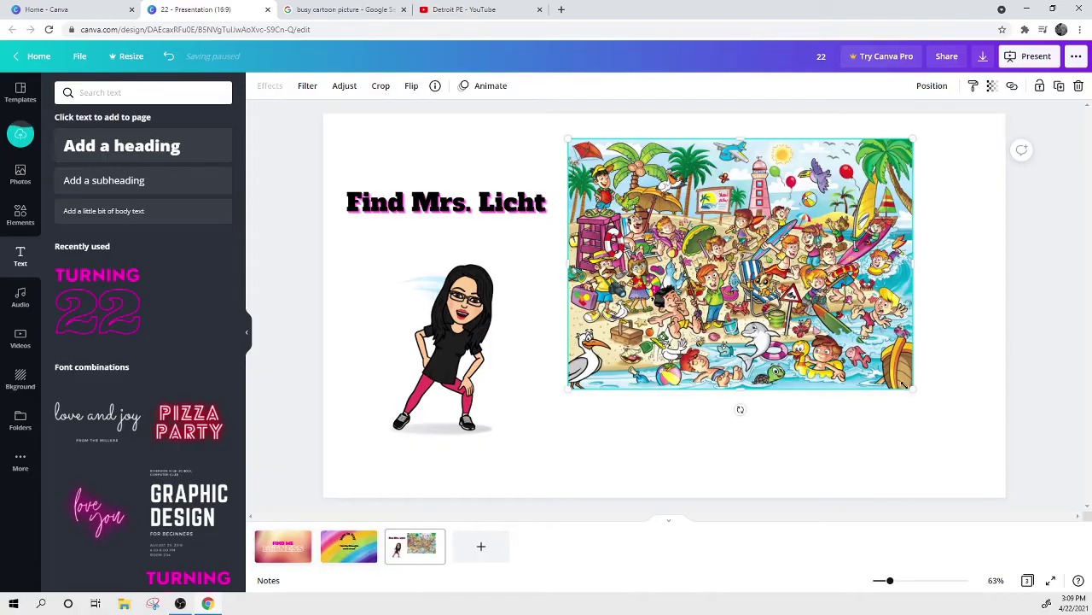
pyautogui.moveTo(912, 388); pyautogui.dragTo(1000, 452)
pyautogui.moveTo(872, 310); pyautogui.dragTo(863, 321)
# Shrink the heading and bitmoji together and centre them on the slide's left side.
pyautogui.moveTo(465, 143); pyautogui.dragTo(461, 443)
pyautogui.moveTo(474, 323)
pyautogui.mouseDown()
pyautogui.moveTo(452, 252)
pyautogui.moveTo(490, 298)
pyautogui.moveTo(471, 323)
pyautogui.mouseUp()
pyautogui.click(480, 166)
pyautogui.moveTo(468, 373); pyautogui.dragTo(447, 333)
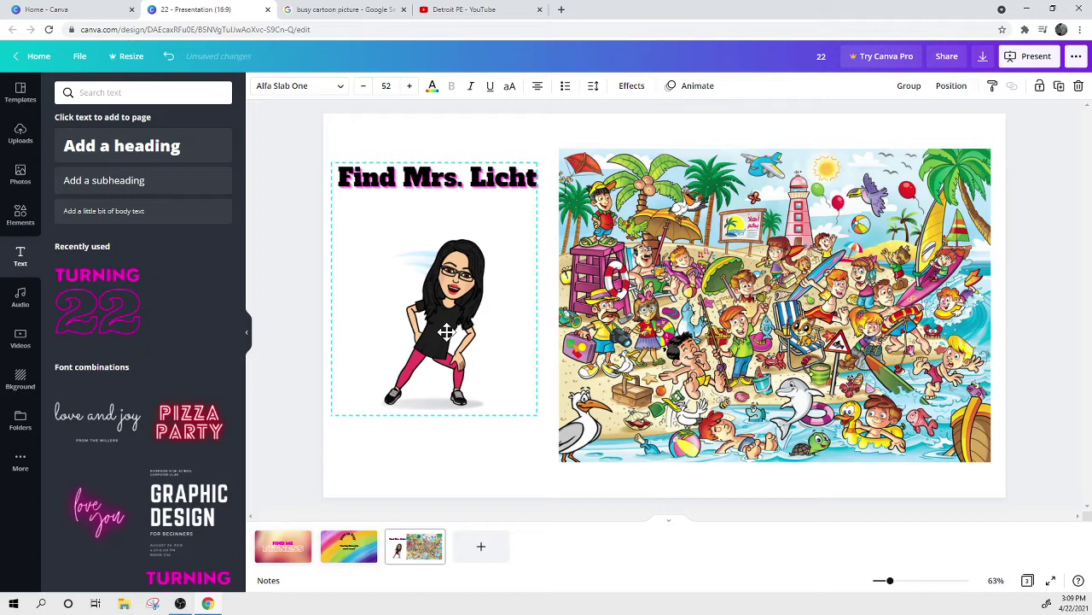
pyautogui.moveTo(539, 166); pyautogui.dragTo(500, 243)
pyautogui.moveTo(445, 342); pyautogui.dragTo(467, 339)
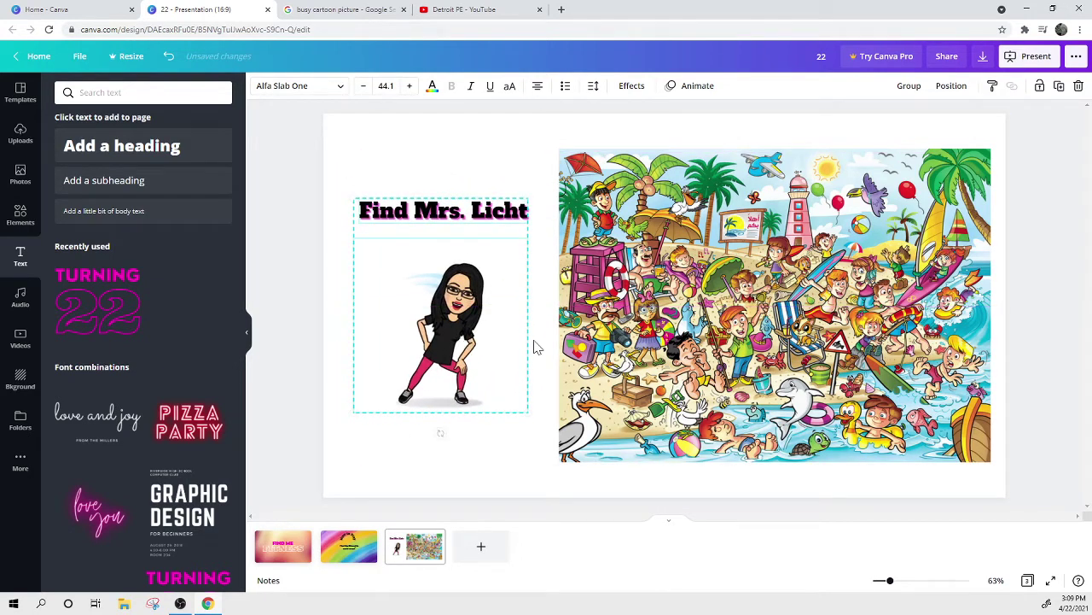
# Enlarge the beach cartoon further and nudge it slightly left.
pyautogui.moveTo(572, 344); pyautogui.dragTo(563, 344)
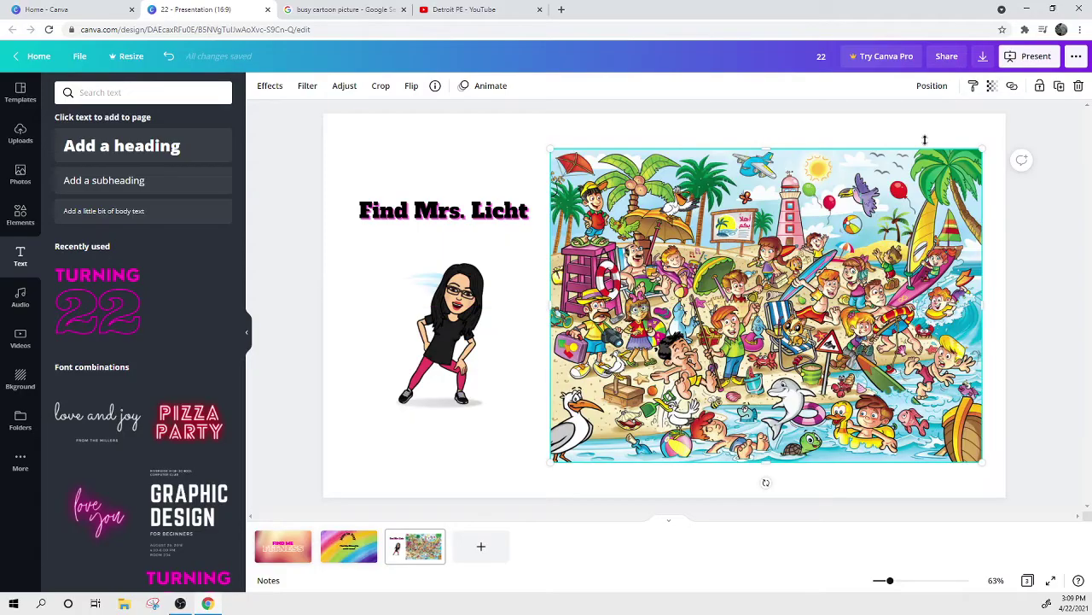
pyautogui.moveTo(982, 149); pyautogui.dragTo(996, 137)
pyautogui.moveTo(930, 224); pyautogui.dragTo(922, 217)
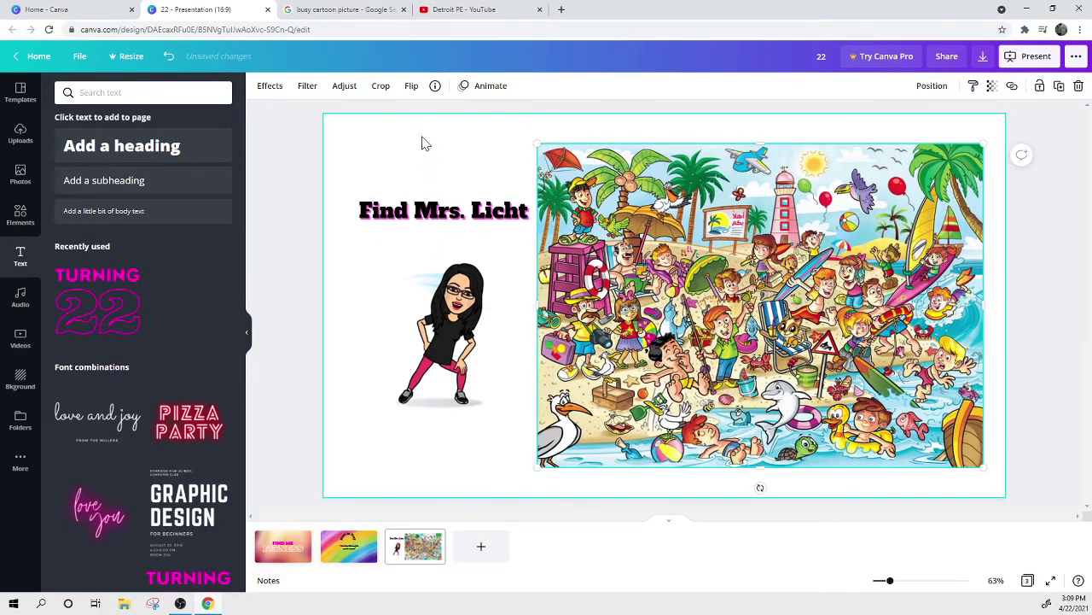
pyautogui.moveTo(394, 155); pyautogui.dragTo(536, 314)
pyautogui.click(490, 493)
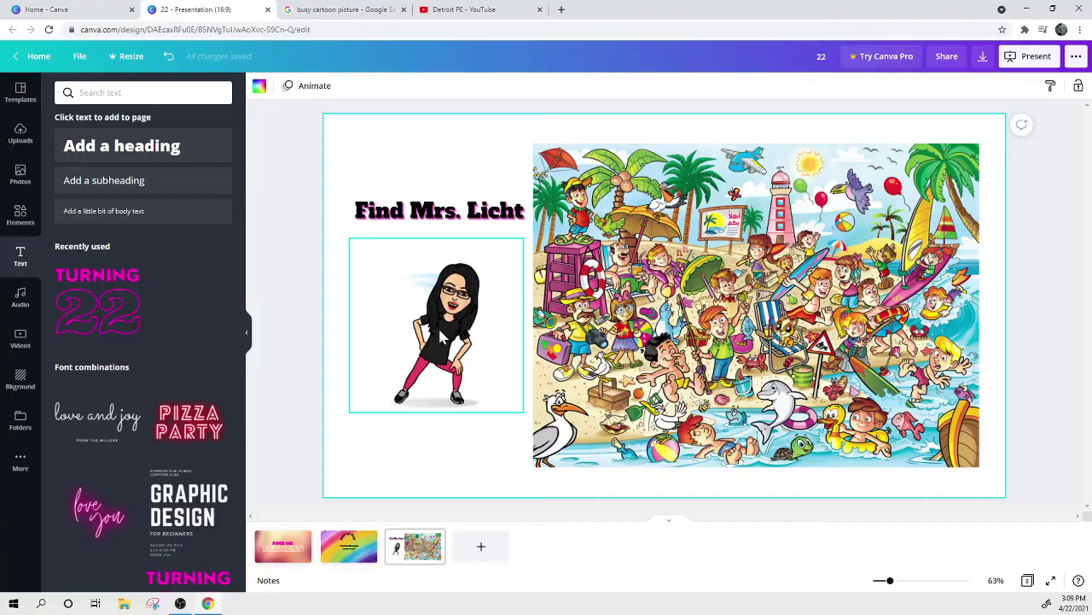
# Duplicate the bitmoji and shrink the copy into the beach cartoon's crowd.
pyautogui.rightClick(466, 322)
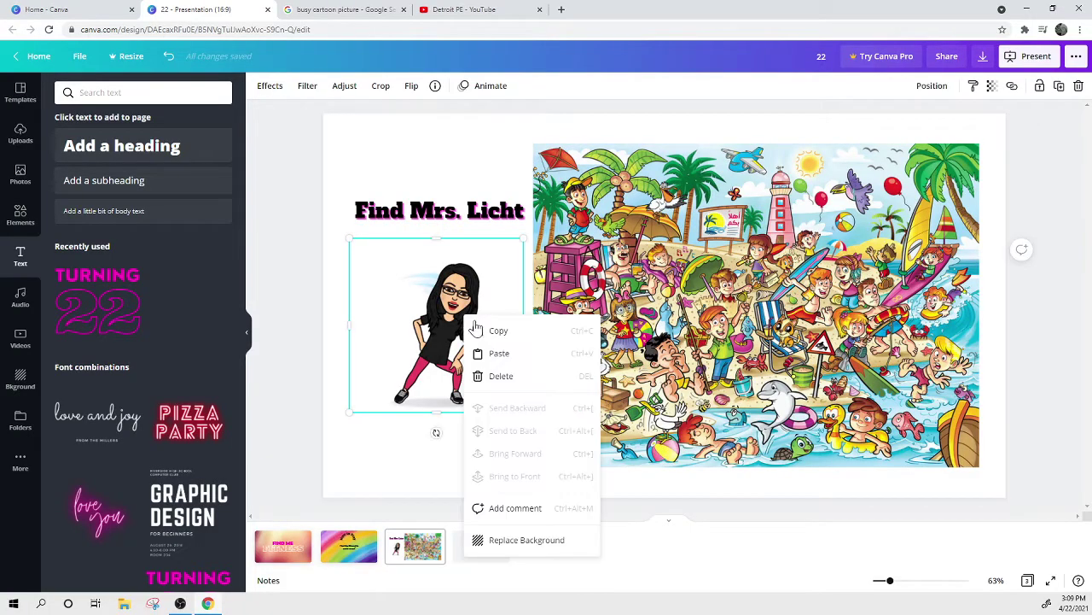
pyautogui.click(498, 333)
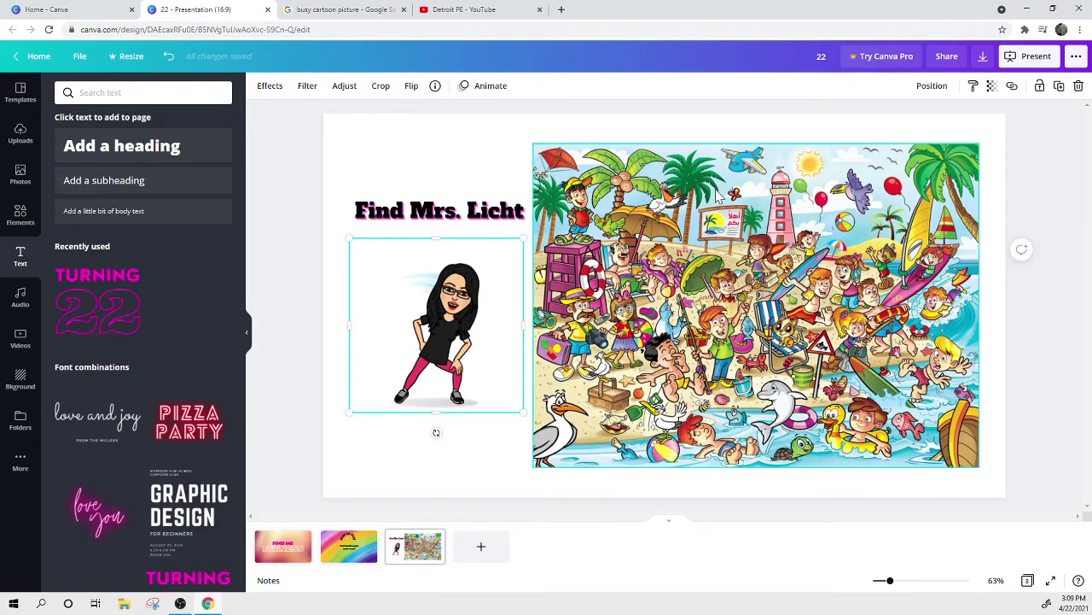
pyautogui.hotkey('ctrl', 'v')
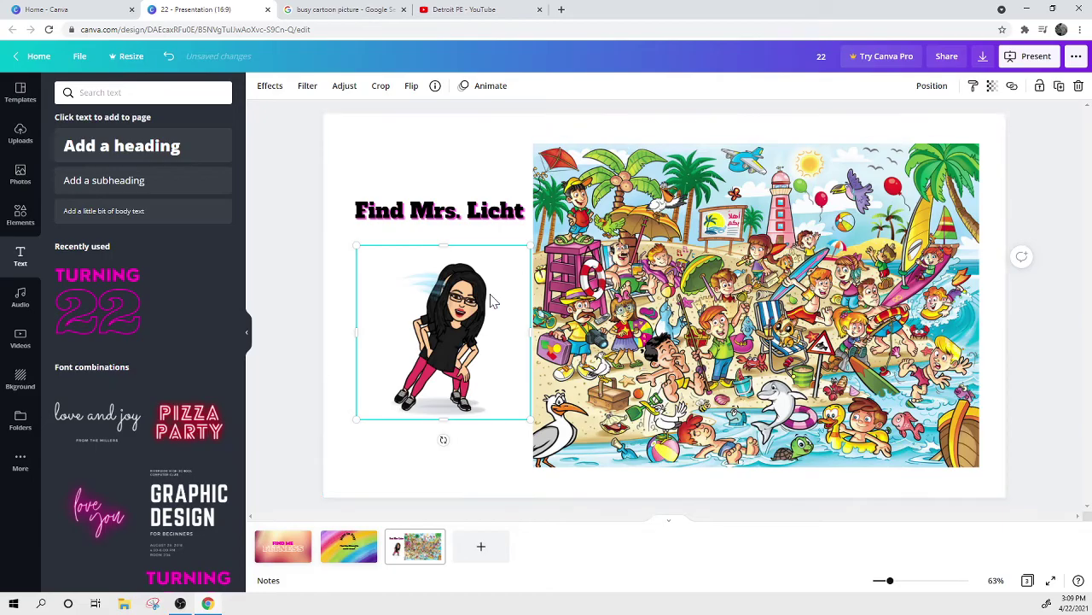
pyautogui.moveTo(491, 301); pyautogui.dragTo(726, 271)
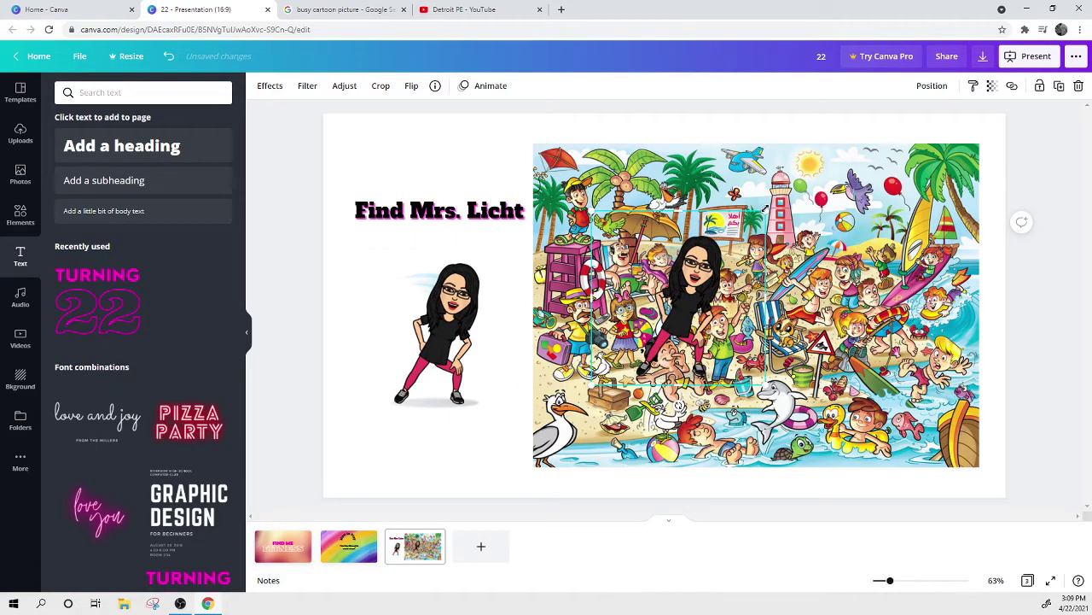
pyautogui.moveTo(766, 209); pyautogui.dragTo(892, 270)
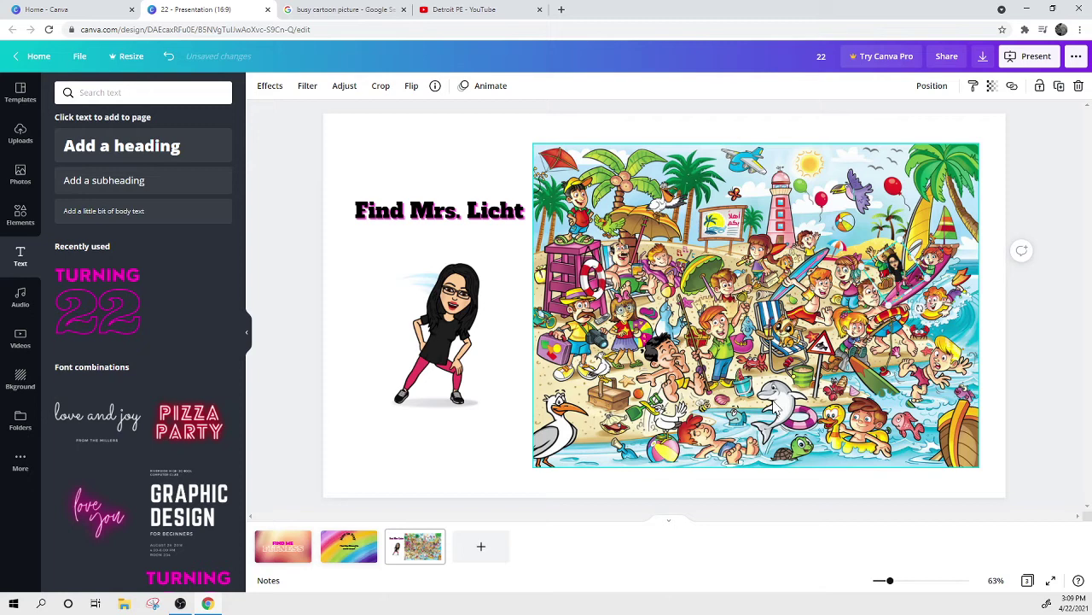
pyautogui.click(450, 448)
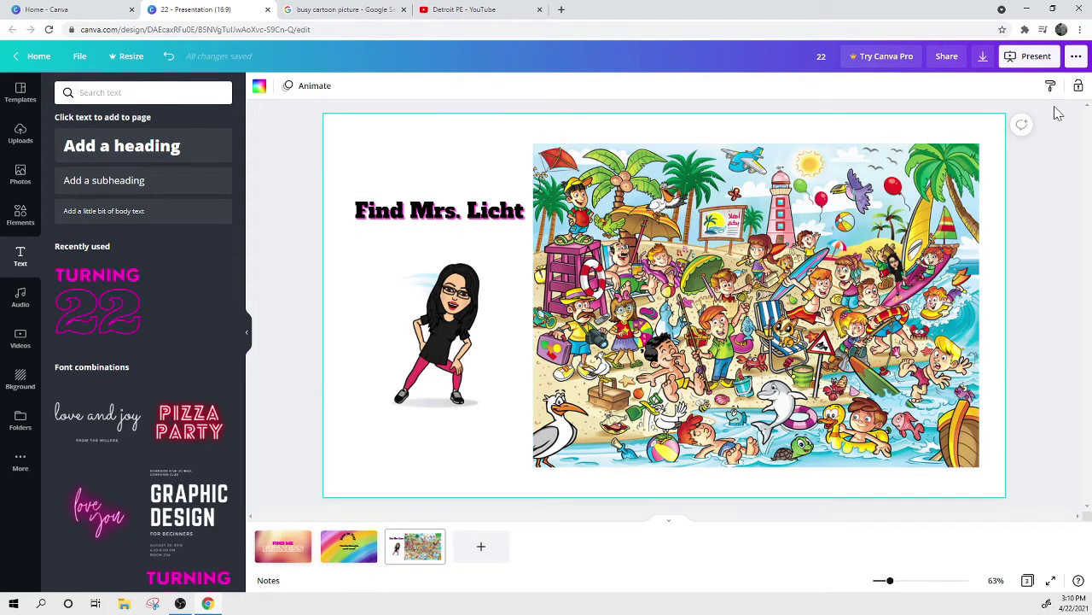
# Duplicate the beach slide to create a fourth slide and open it.
pyautogui.click(282, 276)
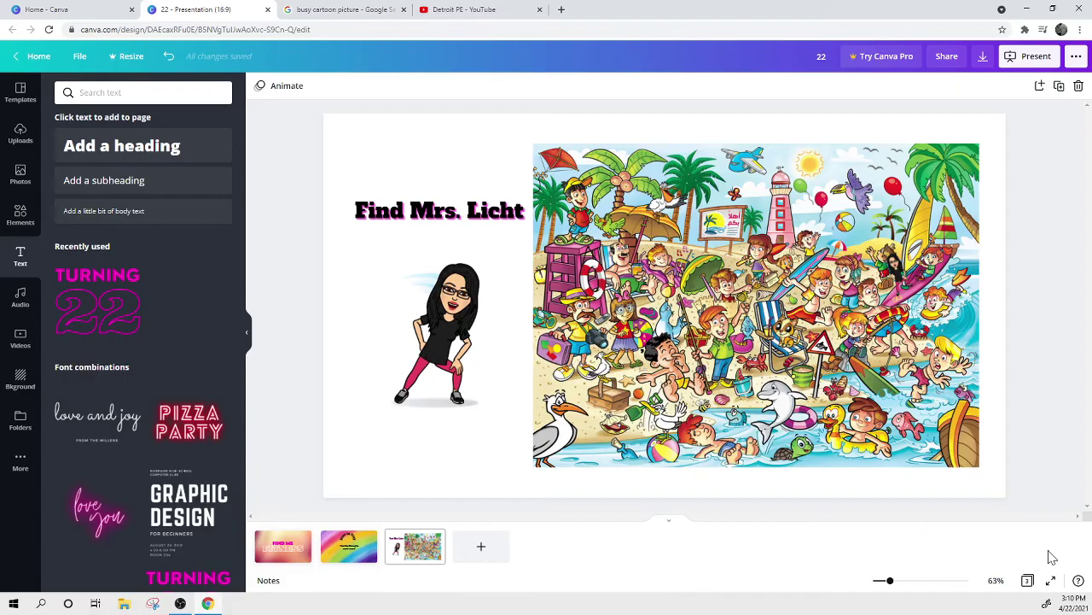
pyautogui.click(1059, 88)
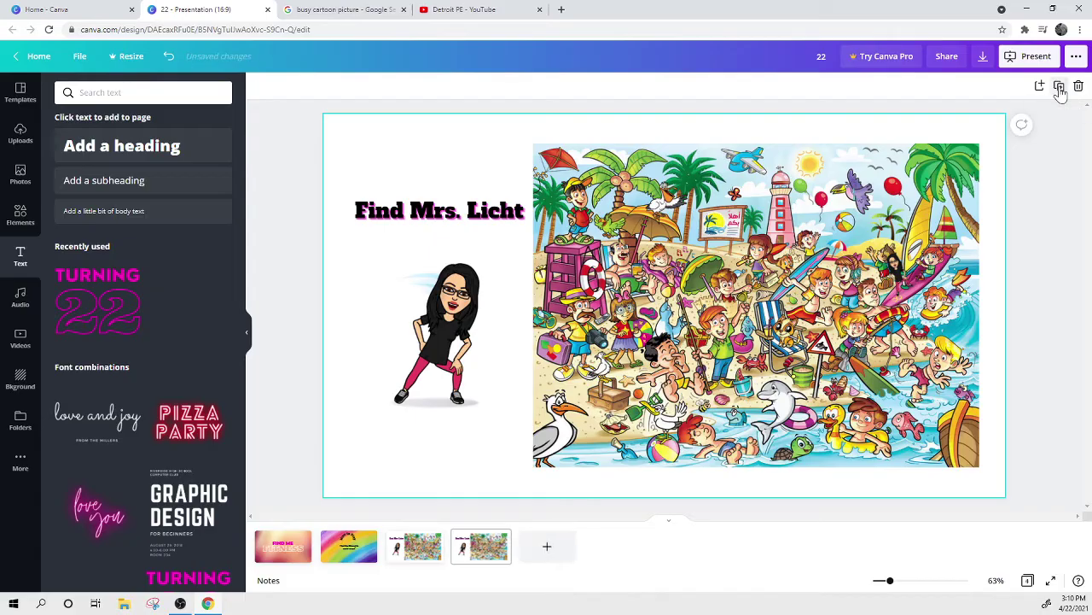
pyautogui.click(419, 555)
pyautogui.click(463, 556)
pyautogui.click(427, 556)
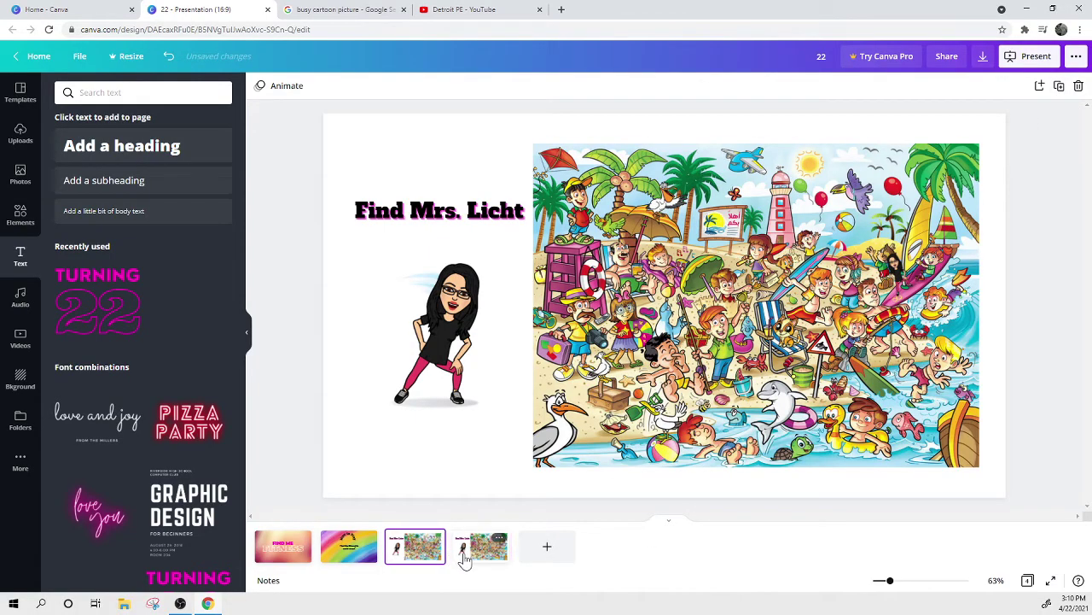
pyautogui.click(465, 559)
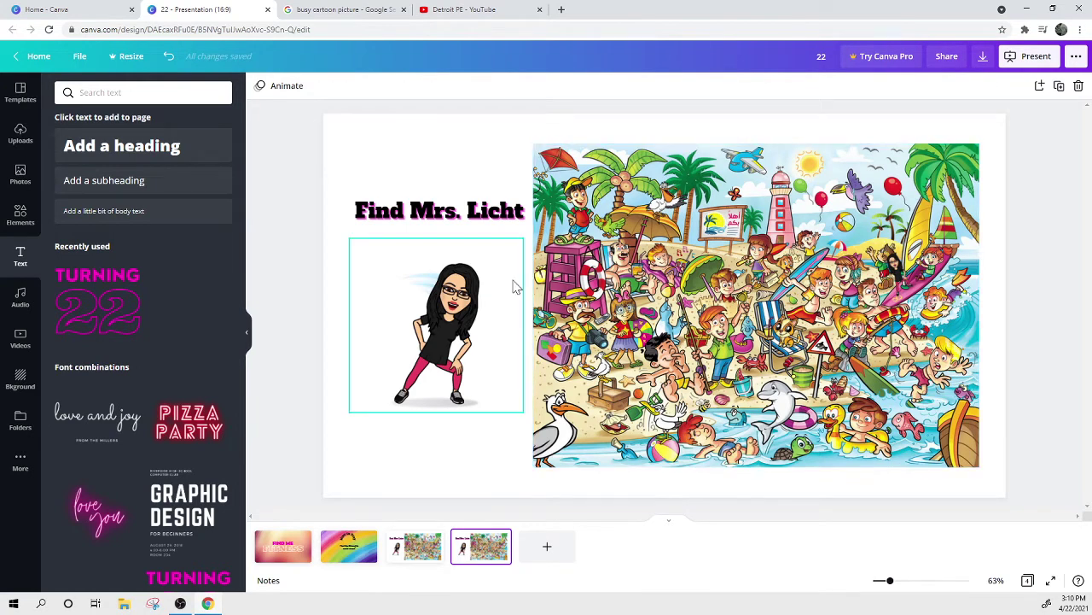
# Replace the Find Mrs. Licht heading with 'Did you find me?' and shift it slightly left.
pyautogui.click(427, 212)
pyautogui.click(427, 211)
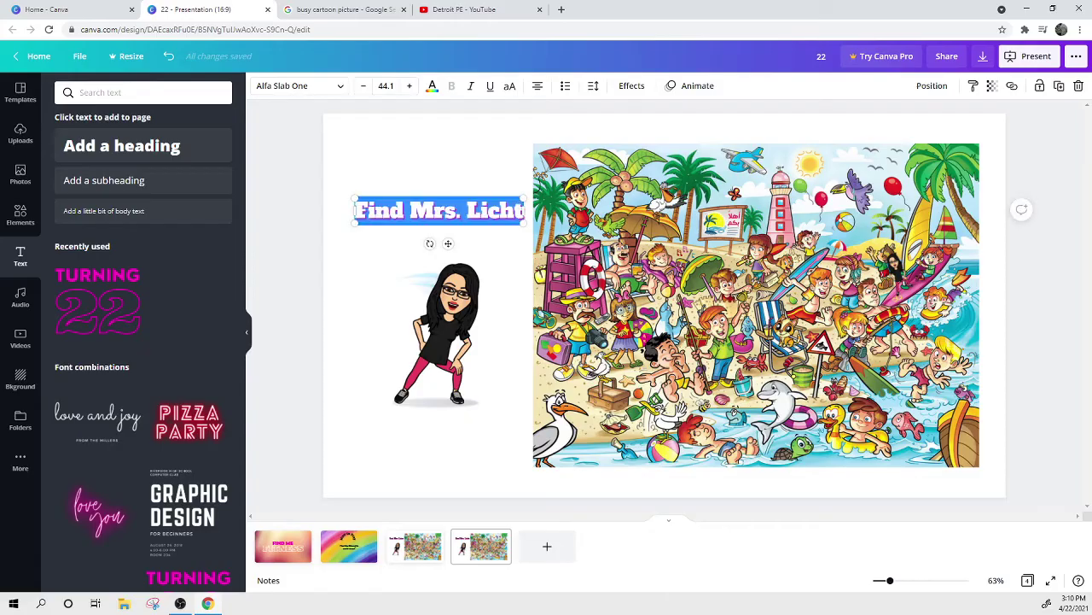
pyautogui.write('Did you find')
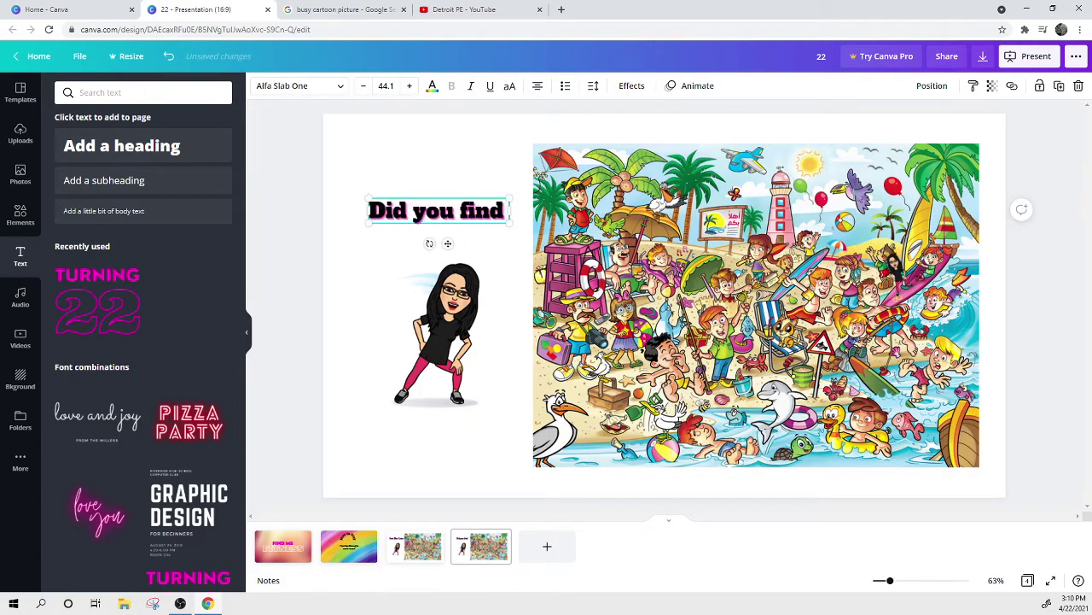
pyautogui.write(' me?')
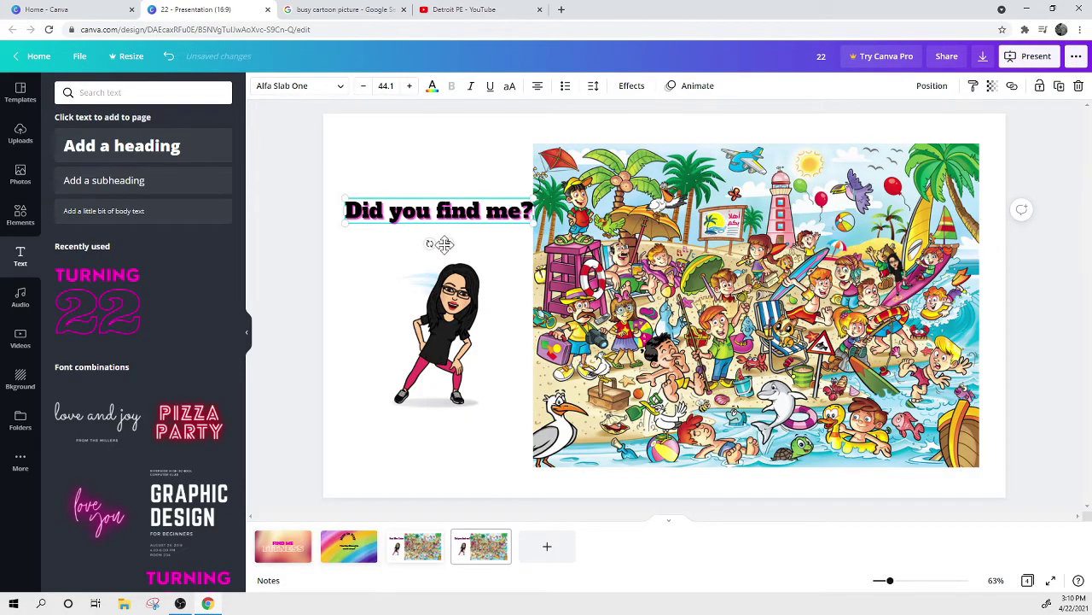
pyautogui.moveTo(443, 244); pyautogui.dragTo(434, 242)
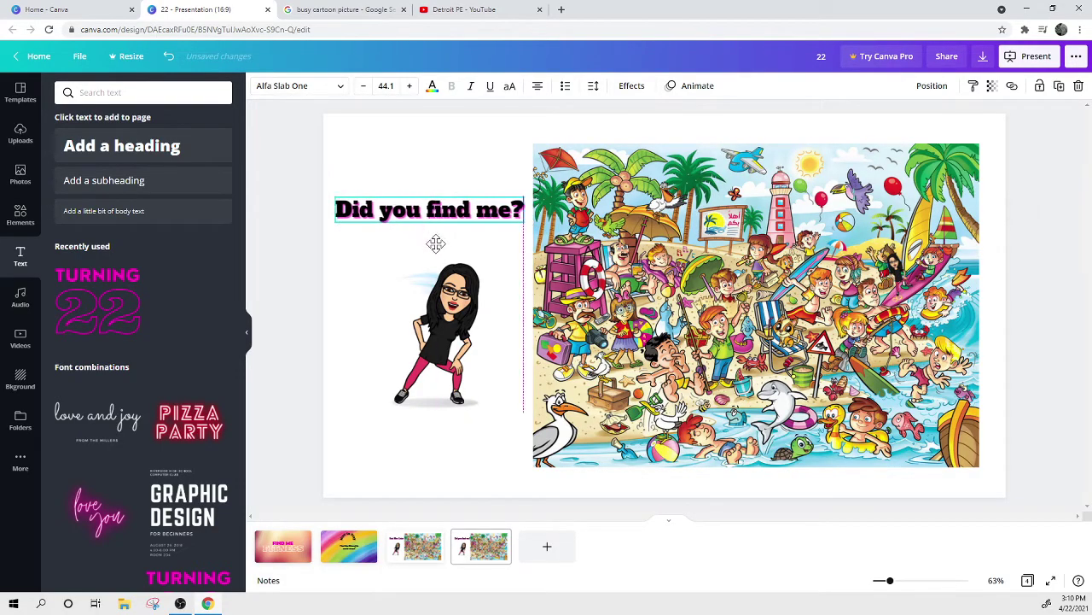
# Add an animated ring from an Elements search for 'circle animated', shrunk onto the picture's upper right.
pyautogui.click(21, 215)
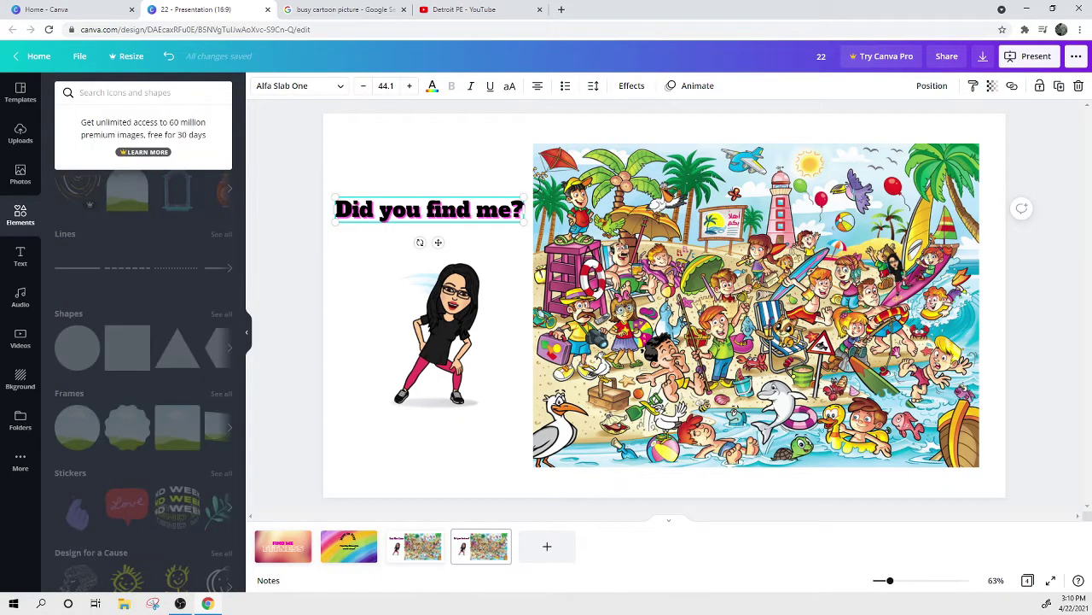
pyautogui.write('circle')
pyautogui.press('Return')
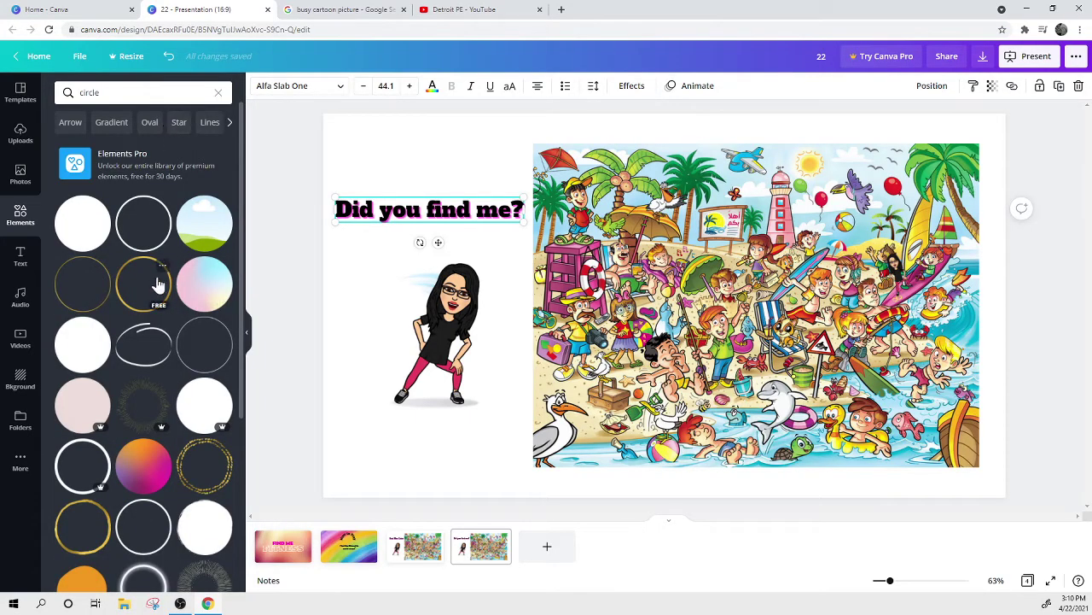
pyautogui.click(147, 92)
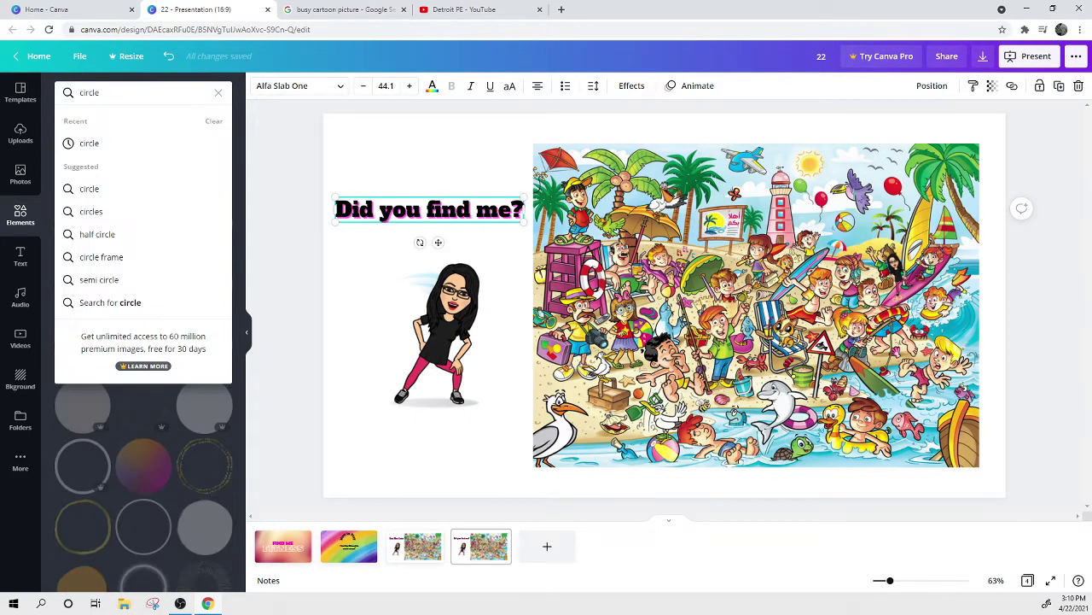
pyautogui.write('animated')
pyautogui.press('Return')
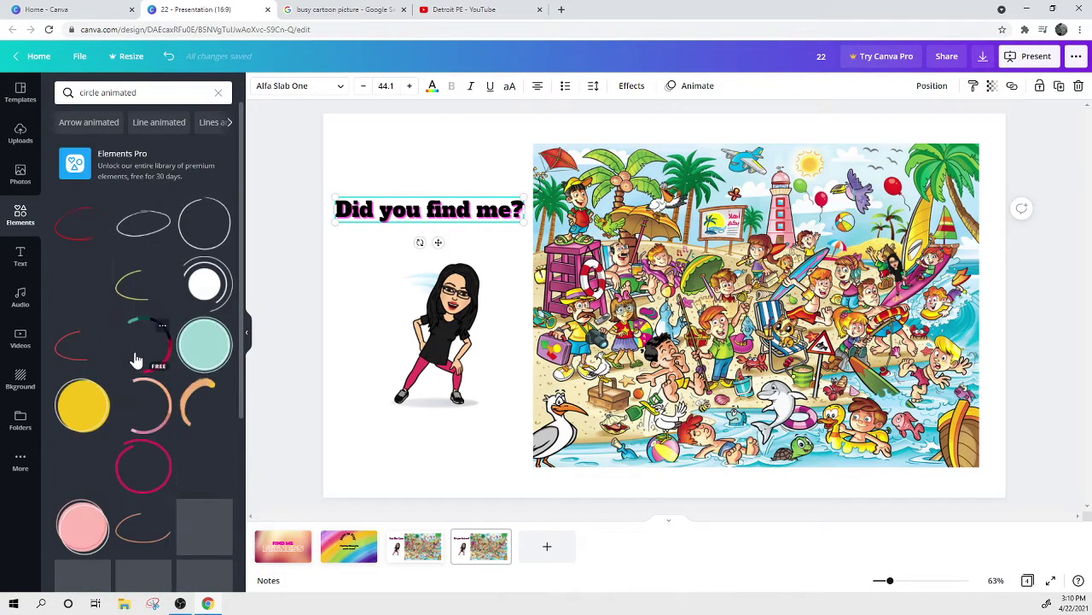
pyautogui.click(142, 346)
pyautogui.moveTo(510, 152); pyautogui.dragTo(757, 397)
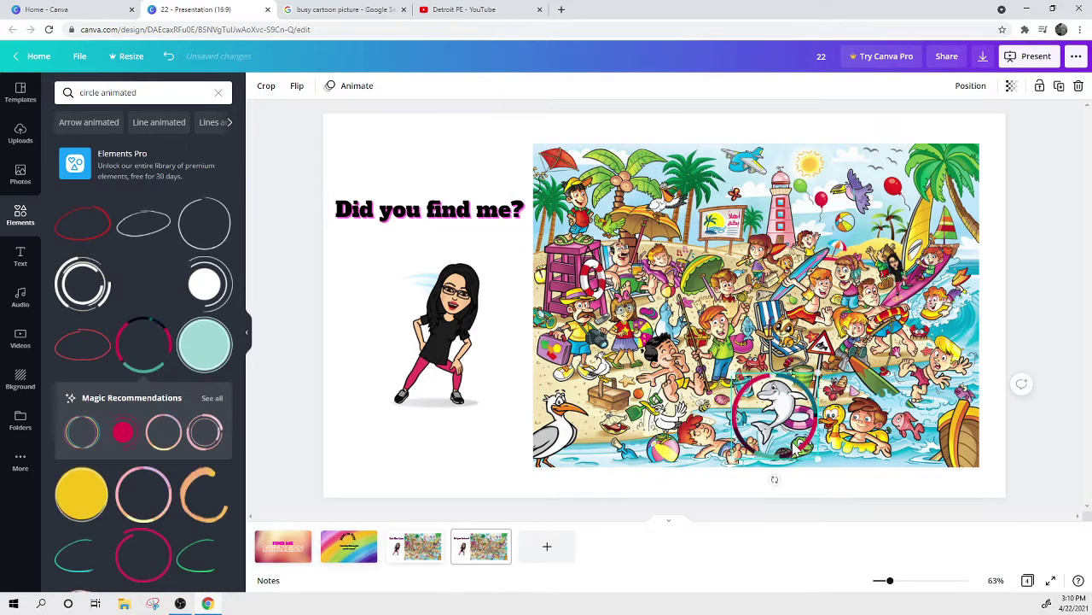
pyautogui.moveTo(796, 451); pyautogui.dragTo(906, 297)
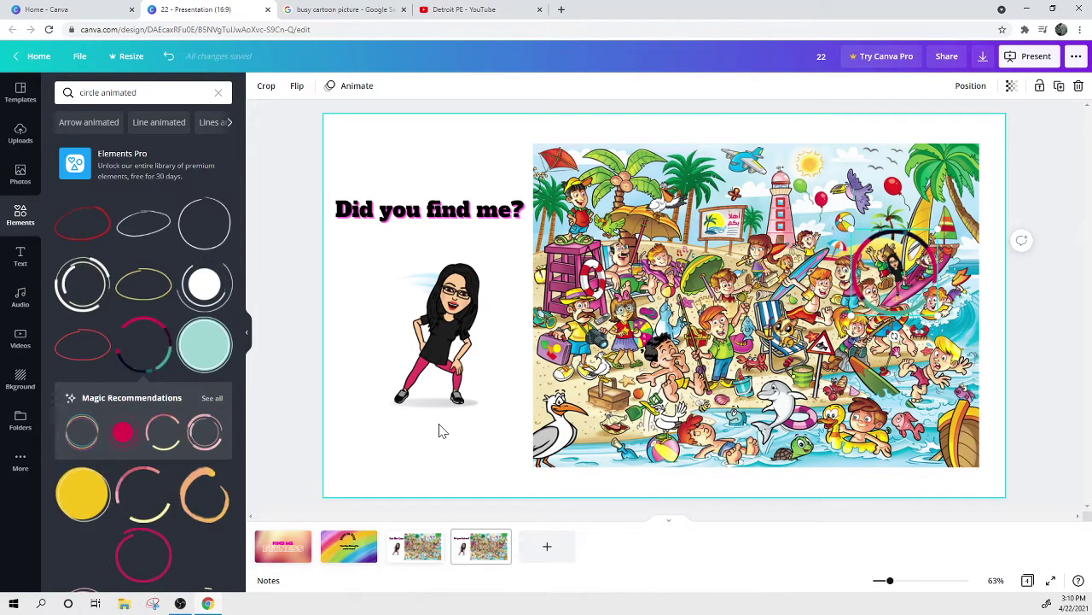
# Add a new page with GLOW neon text changed to YES, shrunk to size 202 at top left.
pyautogui.click(547, 545)
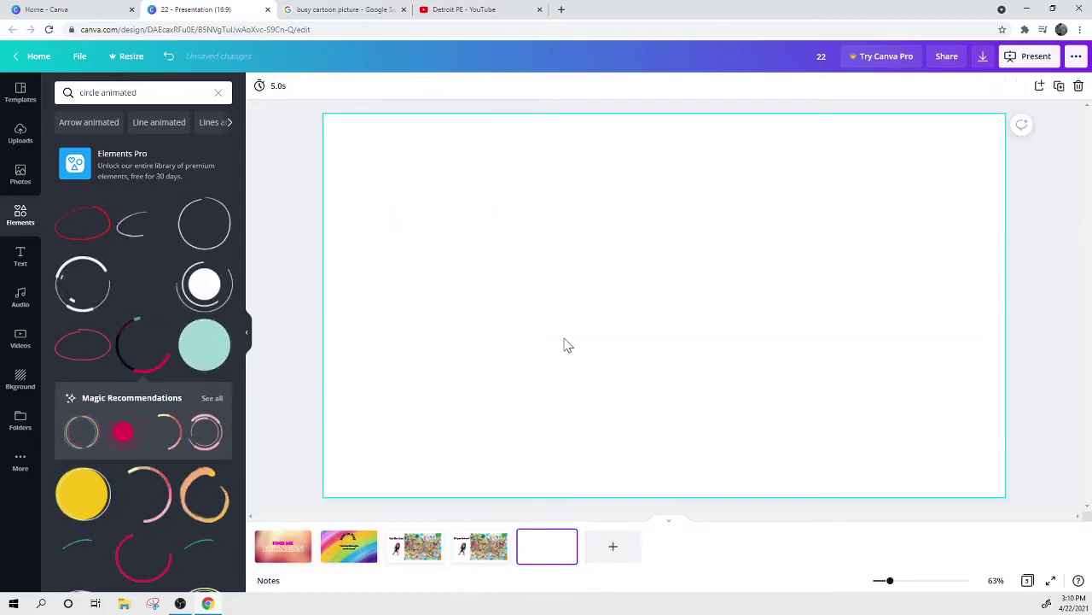
pyautogui.click(538, 301)
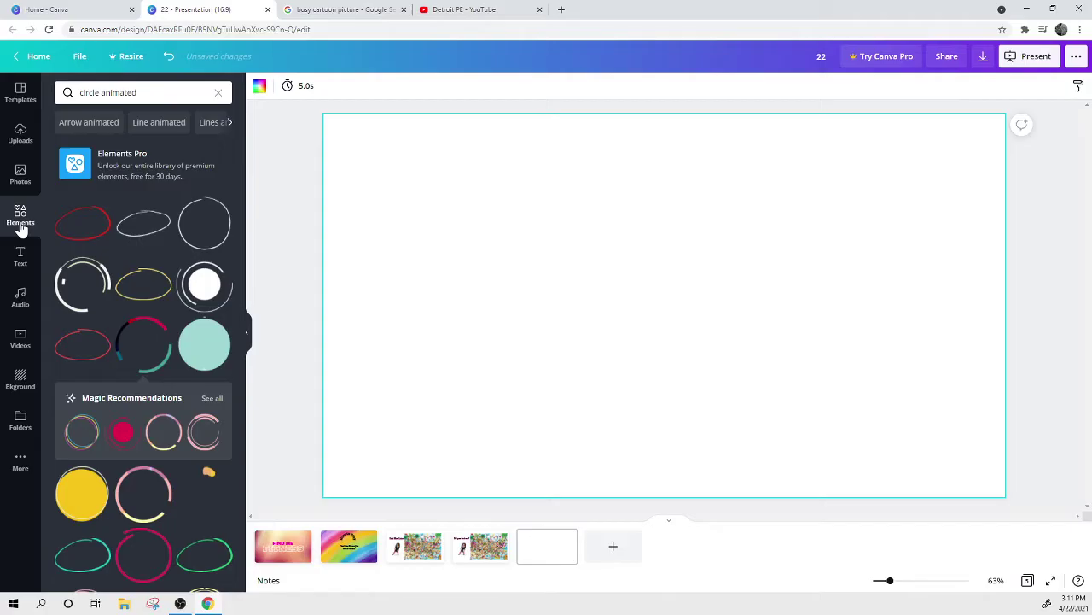
pyautogui.click(22, 254)
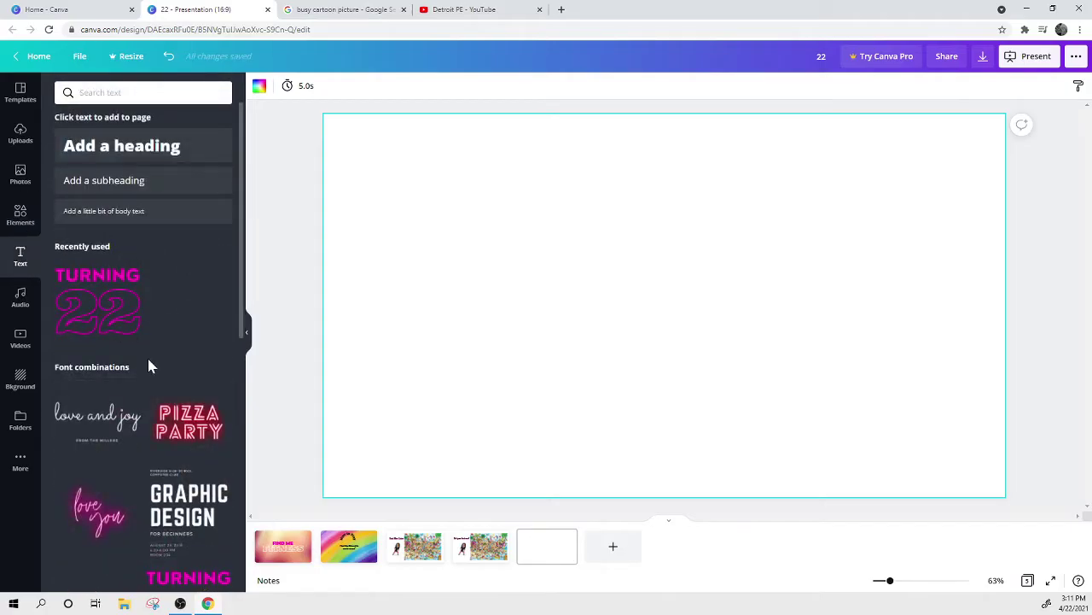
pyautogui.scroll(-5, 149, 365)
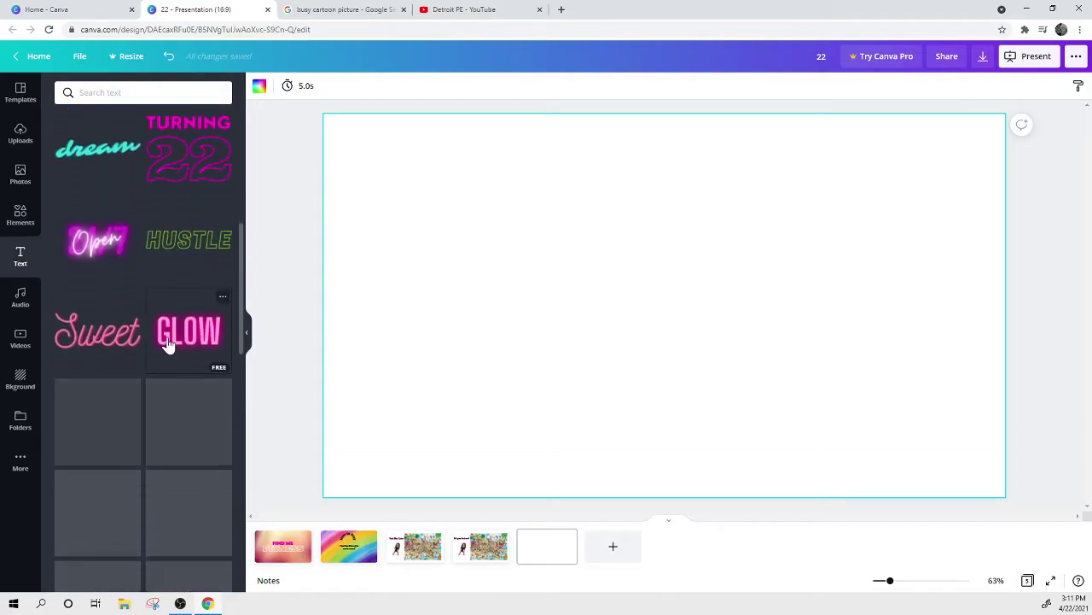
pyautogui.click(168, 341)
pyautogui.doubleClick(591, 304)
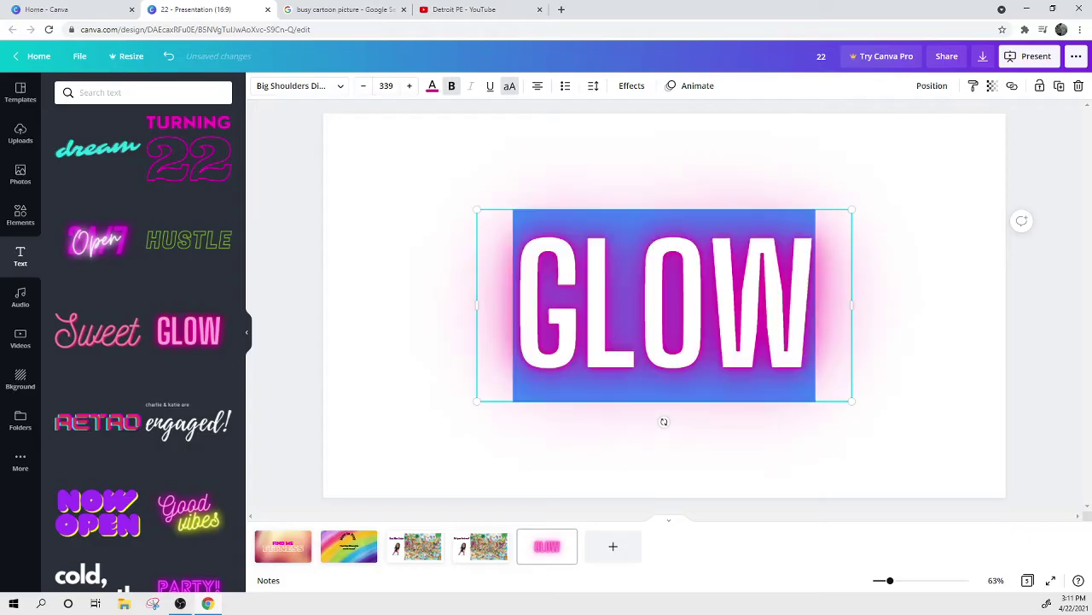
pyautogui.write('YES')
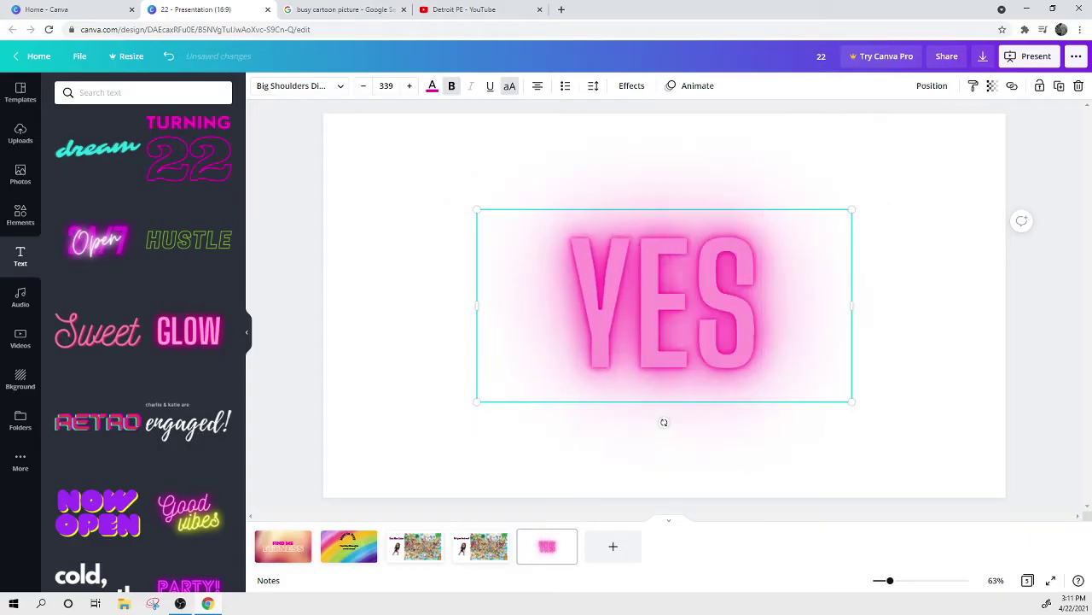
pyautogui.click(839, 404)
pyautogui.moveTo(830, 350); pyautogui.dragTo(707, 291)
pyautogui.moveTo(721, 342); pyautogui.dragTo(559, 281)
# Duplicate YES to the right, retype it as NO, and line both words up.
pyautogui.rightClick(484, 201)
pyautogui.click(510, 218)
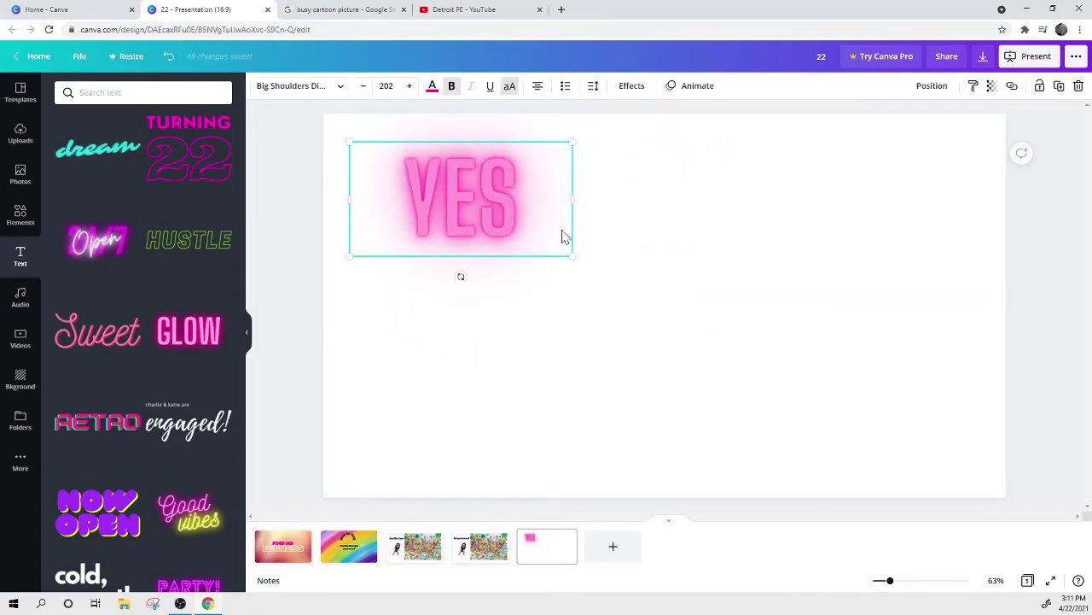
pyautogui.hotkey('ctrl', 'v')
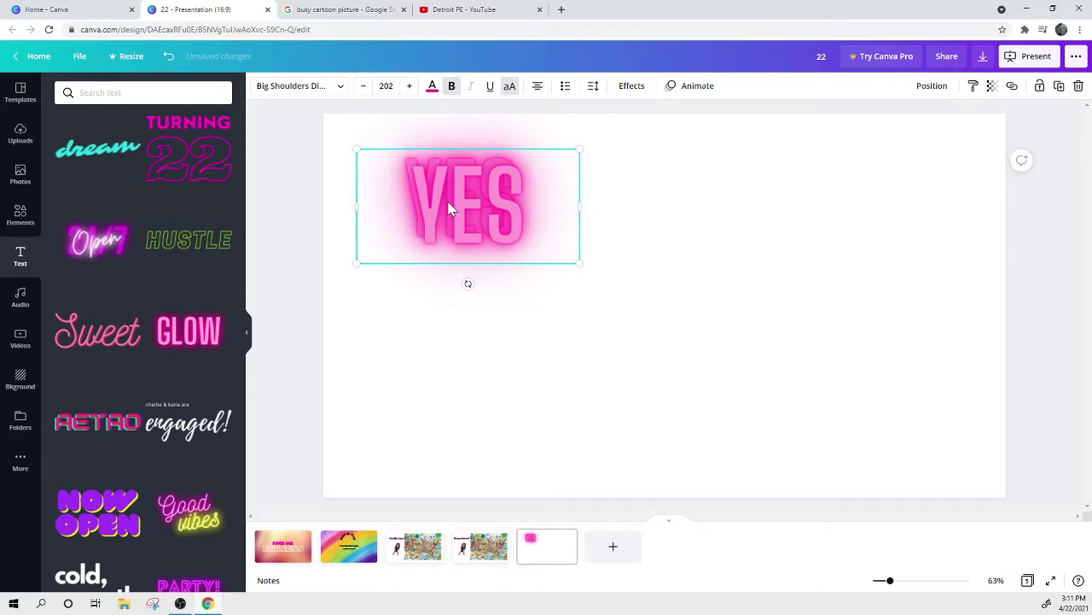
pyautogui.moveTo(452, 213); pyautogui.dragTo(804, 195)
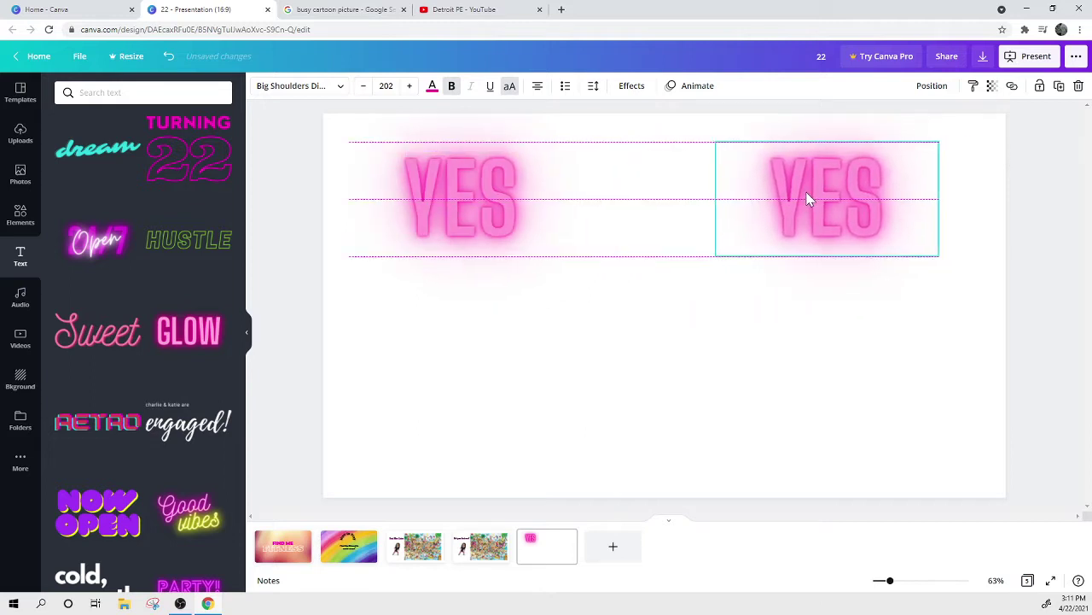
pyautogui.doubleClick(805, 195)
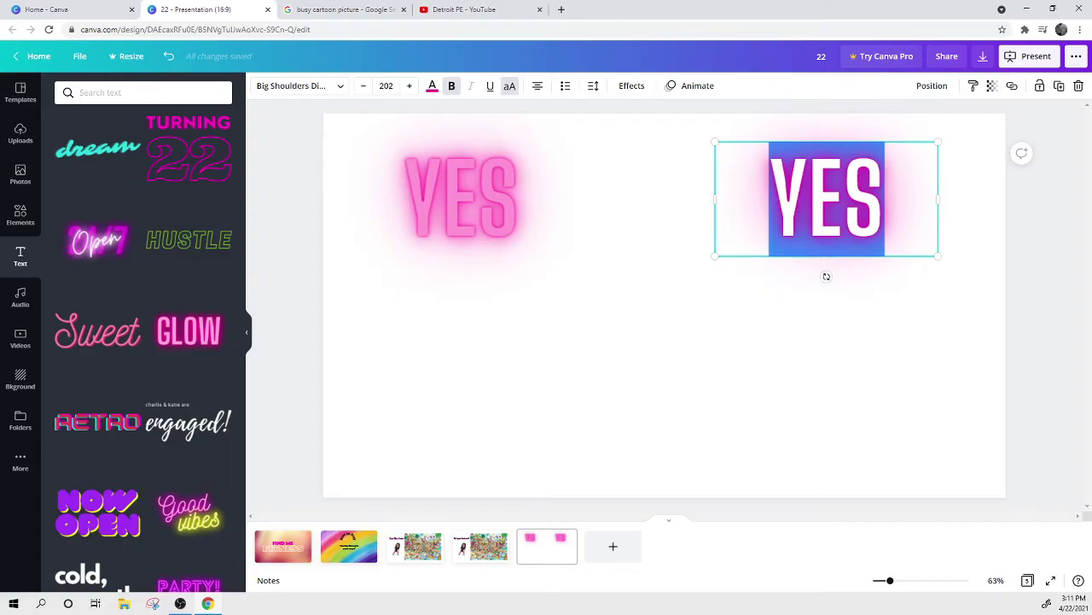
pyautogui.write('NO')
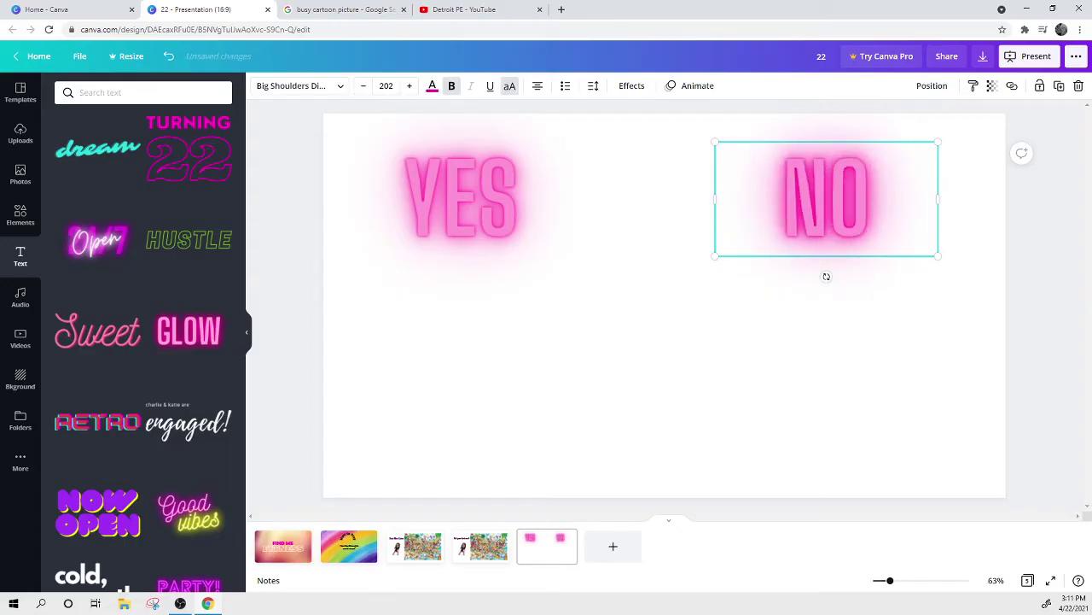
pyautogui.click(725, 361)
pyautogui.moveTo(456, 199); pyautogui.dragTo(467, 197)
pyautogui.moveTo(880, 207); pyautogui.dragTo(902, 205)
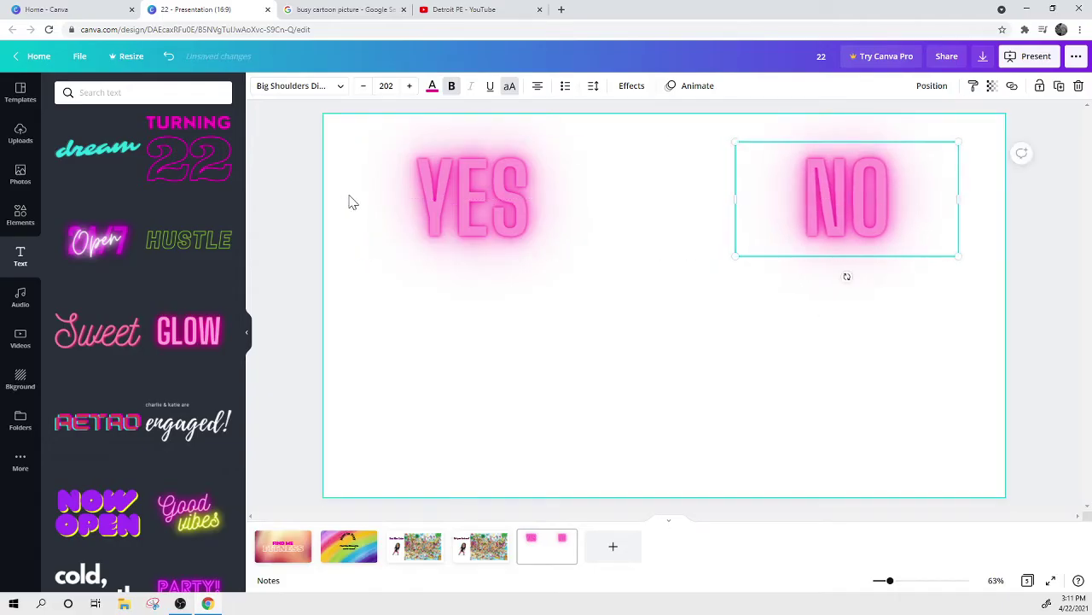
# Recolour YES rose-pink and NO purple.
pyautogui.click(371, 183)
pyautogui.click(431, 87)
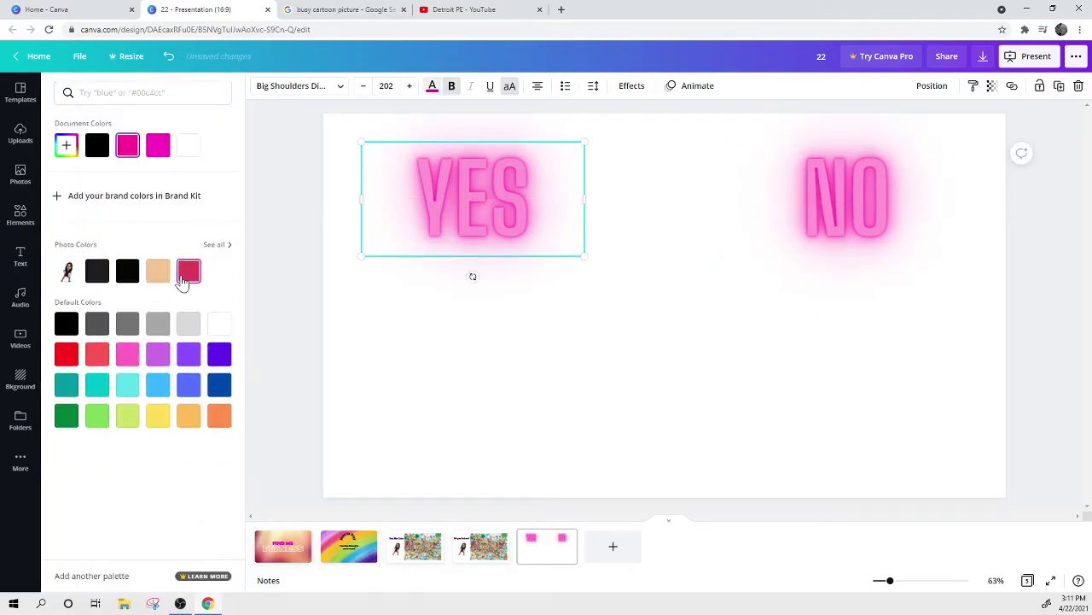
pyautogui.click(754, 233)
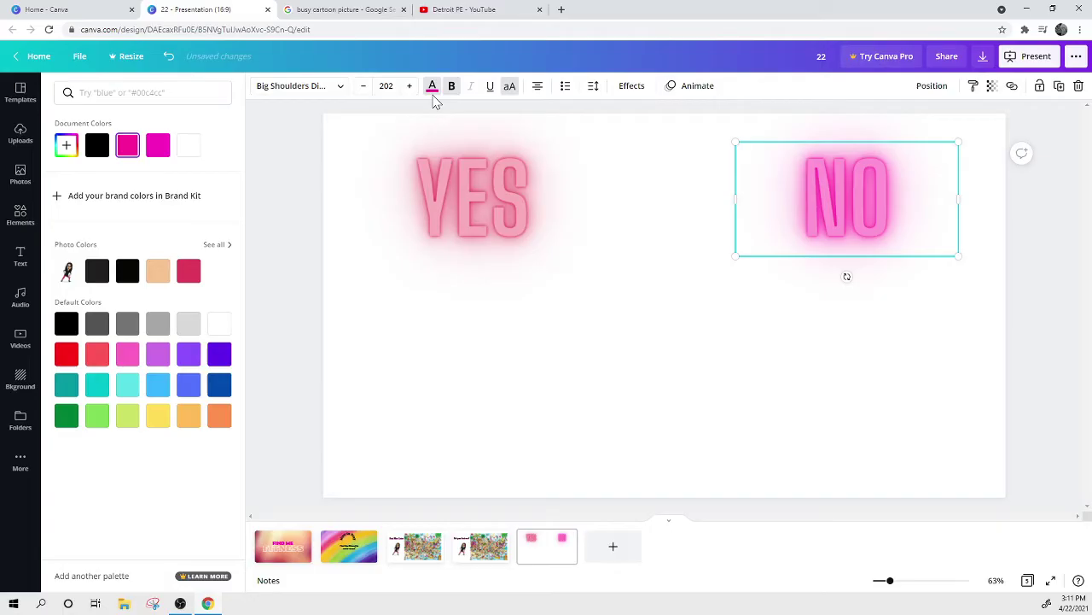
pyautogui.click(432, 86)
pyautogui.click(432, 86)
pyautogui.click(219, 354)
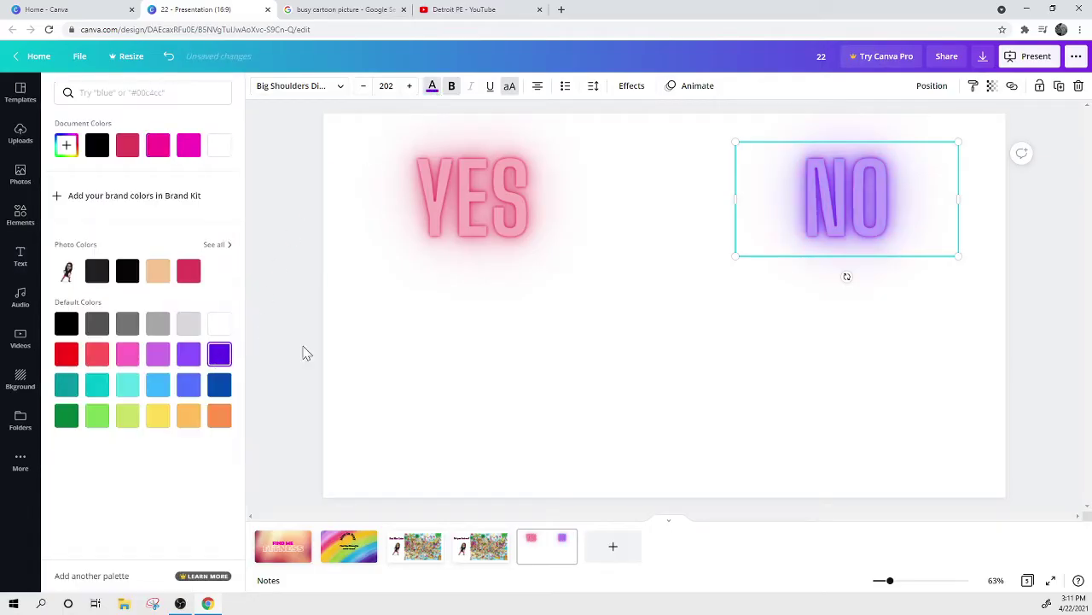
pyautogui.press('Escape')
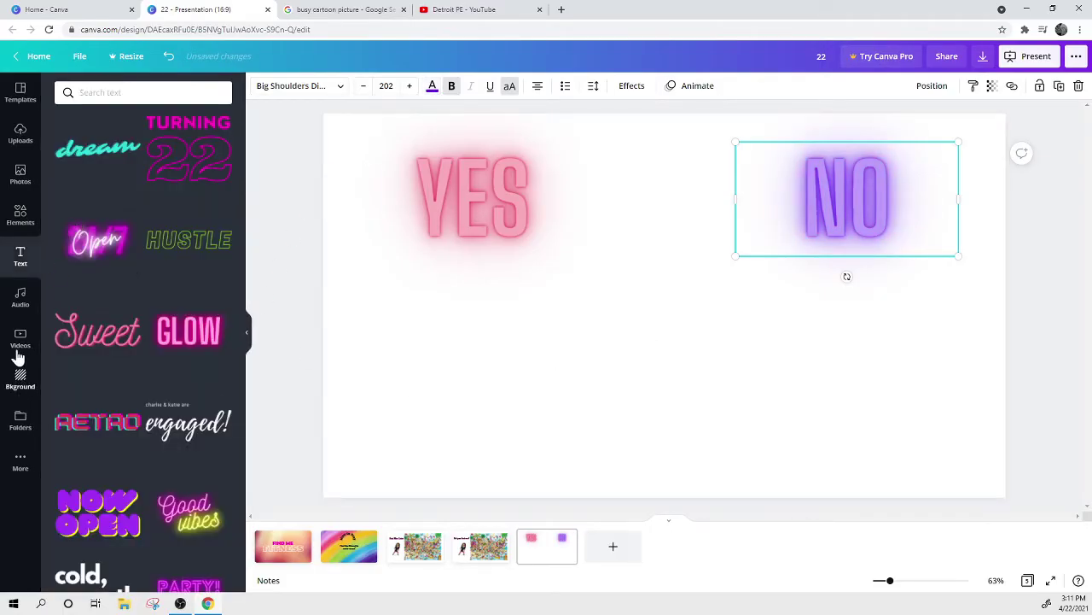
# Try a frame element from Elements under YES, then delete it.
pyautogui.click(21, 225)
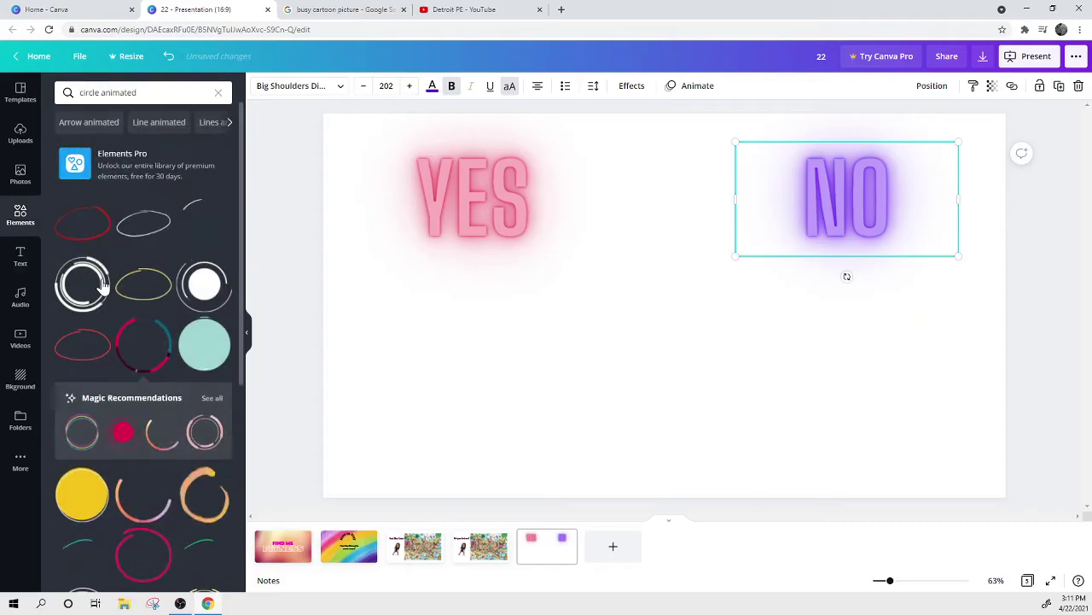
pyautogui.click(219, 92)
pyautogui.click(116, 122)
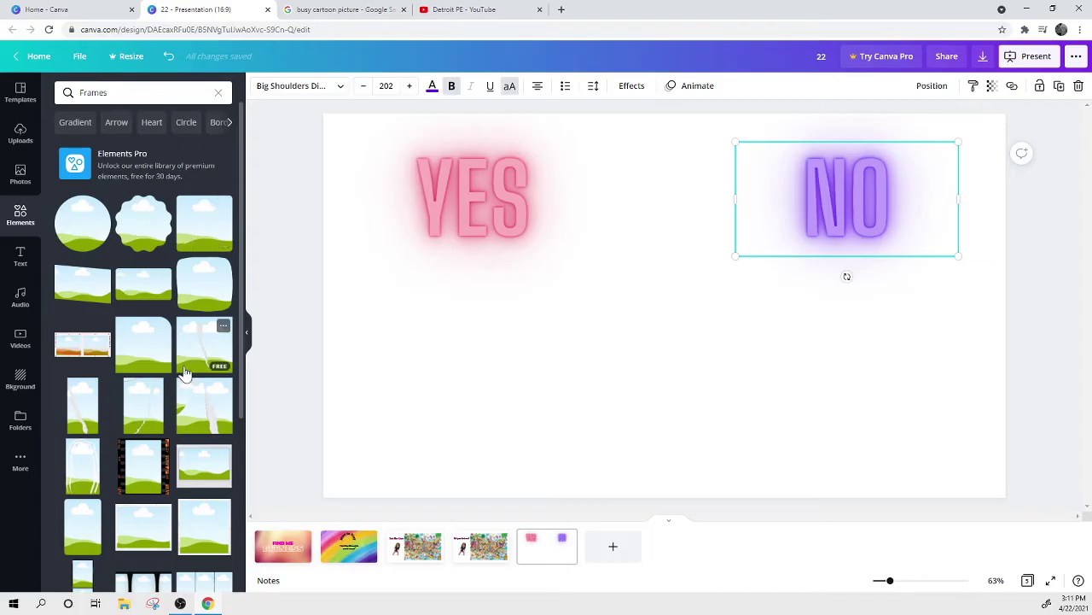
pyautogui.click(145, 539)
pyautogui.moveTo(657, 310); pyautogui.dragTo(499, 351)
pyautogui.moveTo(629, 249); pyautogui.dragTo(549, 290)
pyautogui.moveTo(446, 412)
pyautogui.mouseDown()
pyautogui.moveTo(468, 390)
pyautogui.moveTo(457, 404)
pyautogui.mouseUp()
pyautogui.press('Delete')
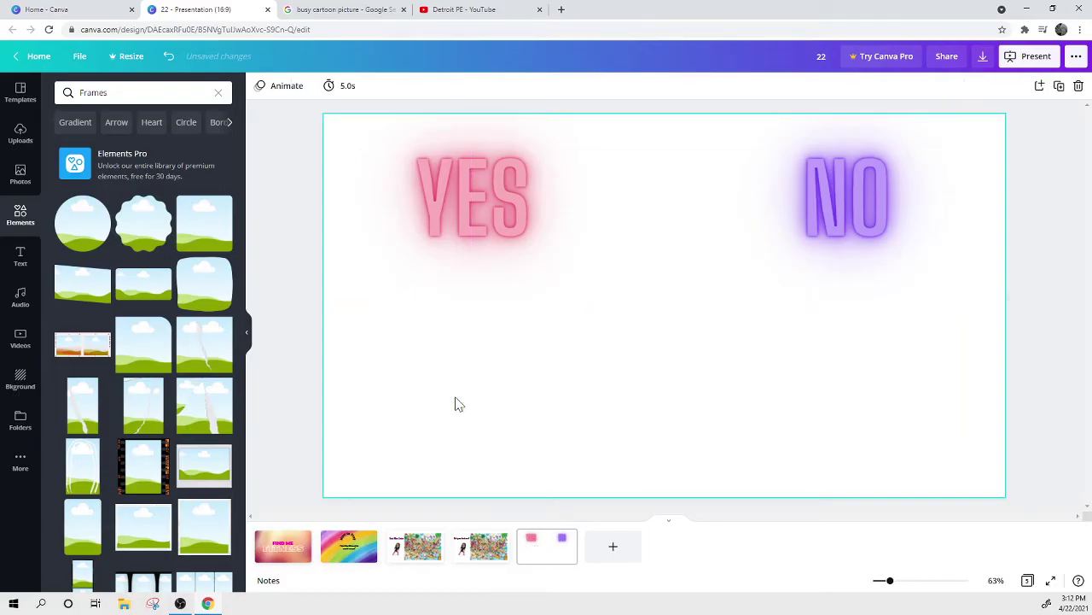
# Place landscape frames under YES and NO, then centre the whole layout on the page.
pyautogui.click(142, 284)
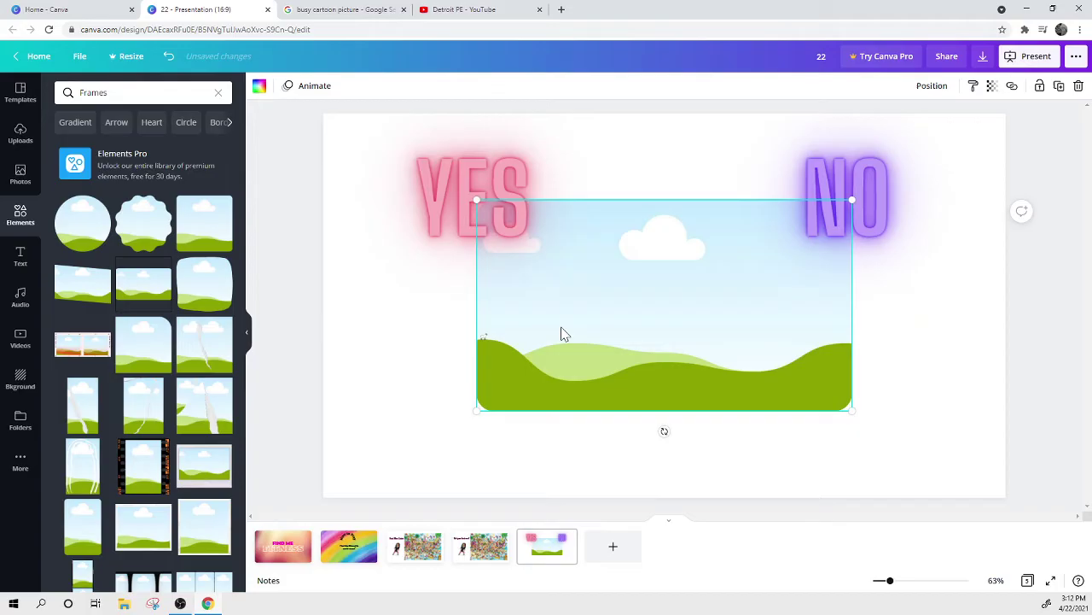
pyautogui.moveTo(561, 334); pyautogui.dragTo(441, 381)
pyautogui.moveTo(733, 255); pyautogui.dragTo(614, 322)
pyautogui.moveTo(475, 466); pyautogui.dragTo(464, 427)
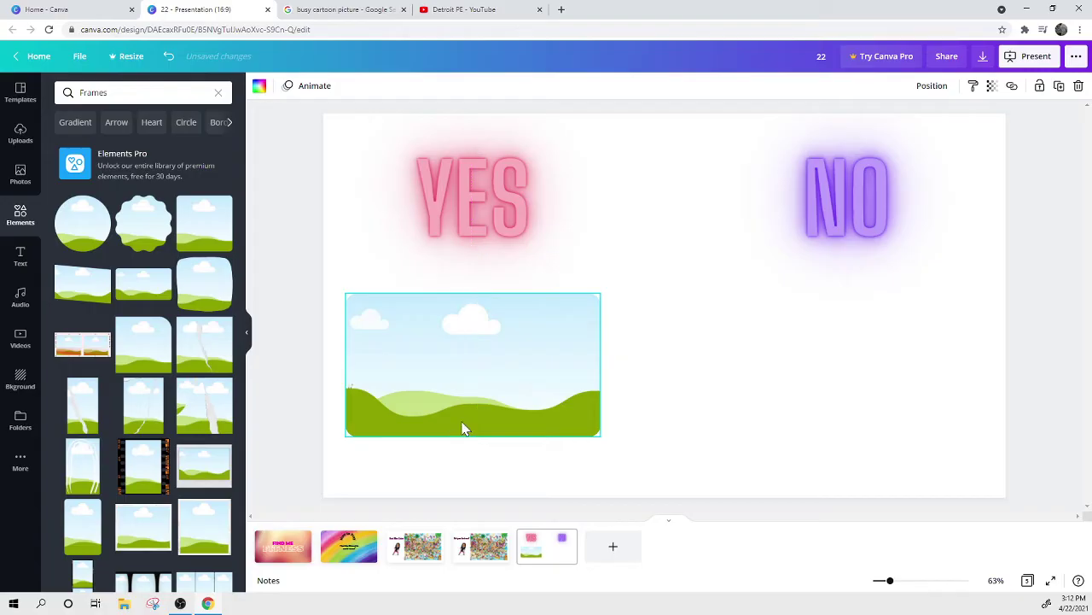
pyautogui.rightClick(469, 384)
pyautogui.click(498, 396)
pyautogui.hotkey('ctrl', 'v')
pyautogui.moveTo(531, 408); pyautogui.dragTo(865, 395)
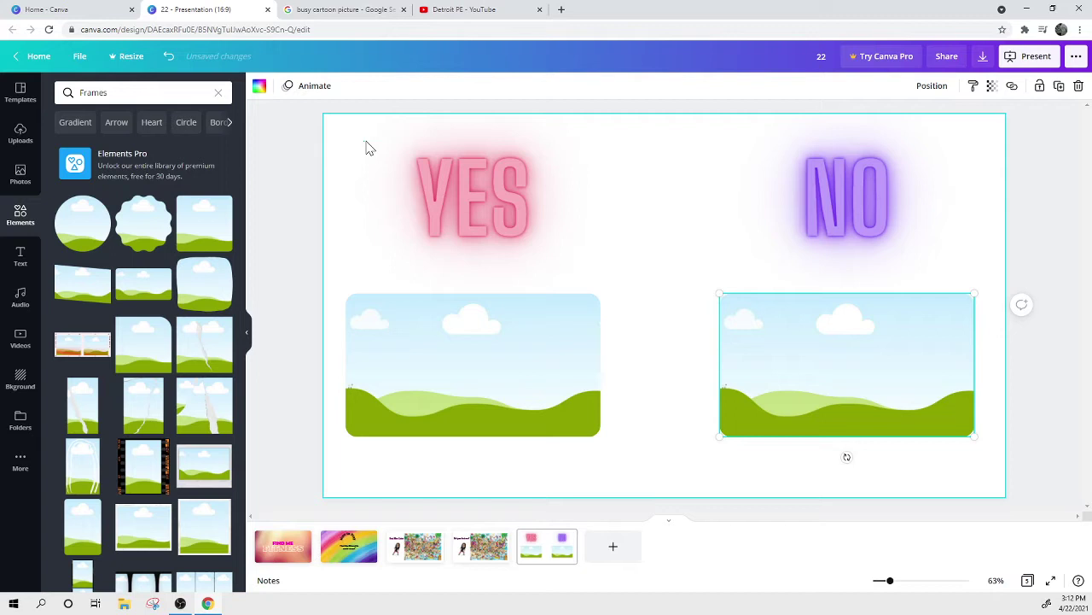
pyautogui.moveTo(367, 147); pyautogui.dragTo(923, 415)
pyautogui.click(647, 147)
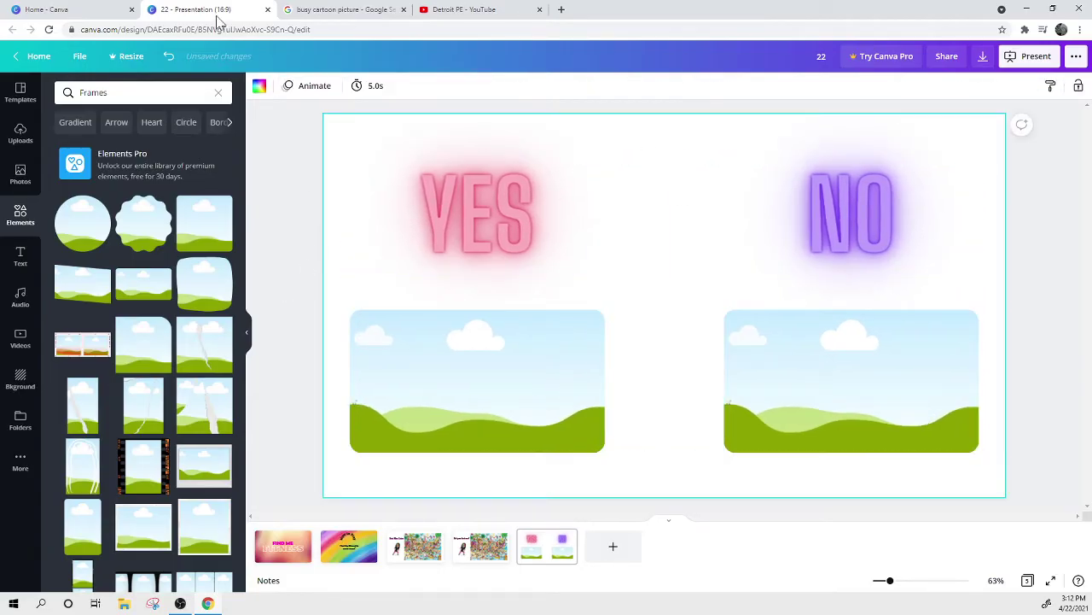
# Set the slide background to grey, then bring up the More apps list.
pyautogui.click(259, 89)
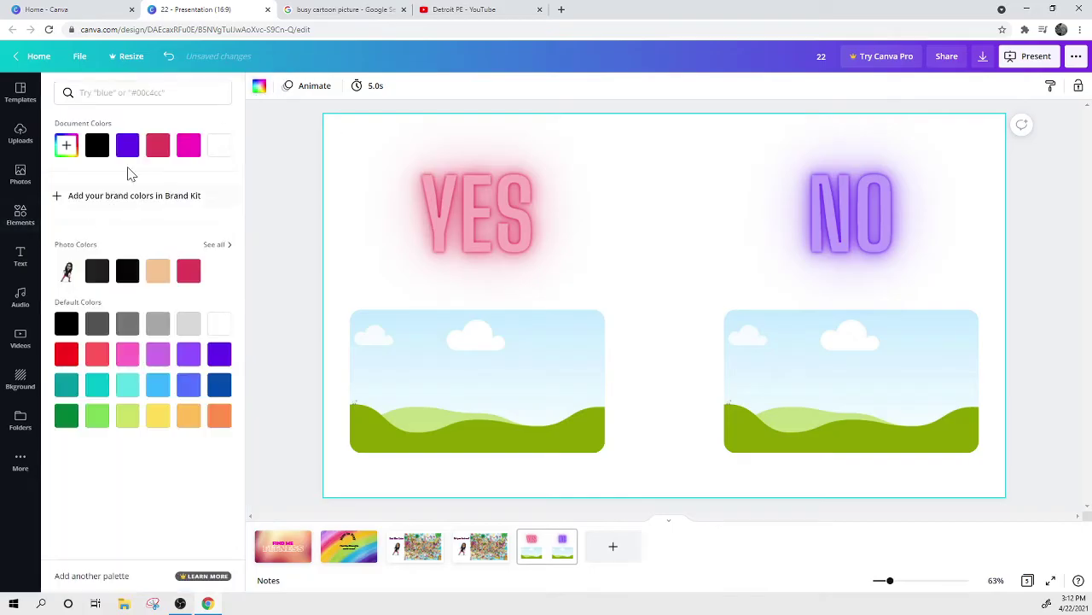
pyautogui.click(159, 324)
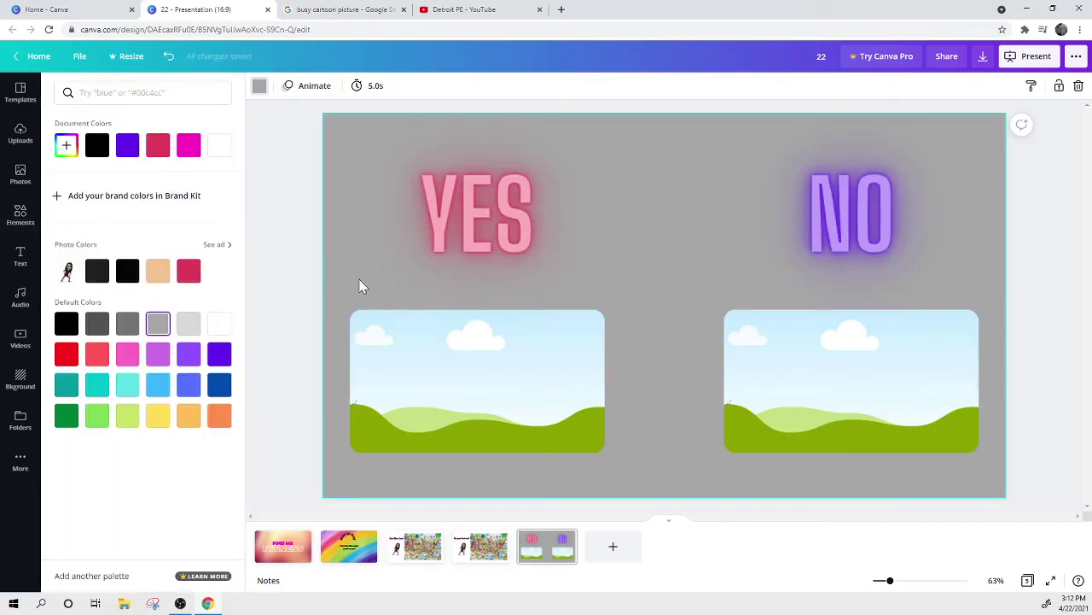
pyautogui.click(284, 197)
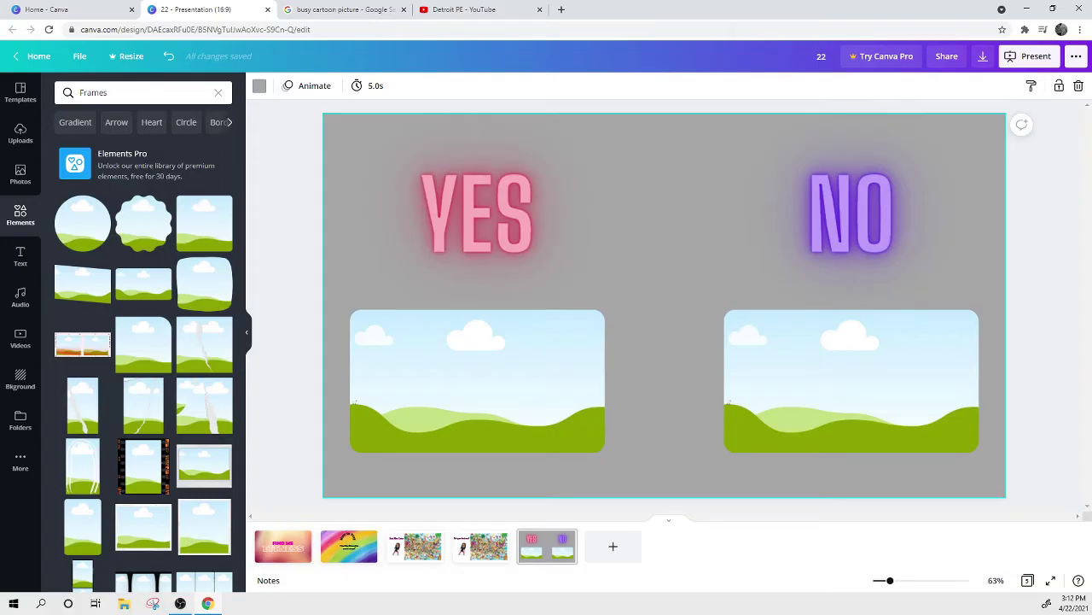
pyautogui.click(20, 462)
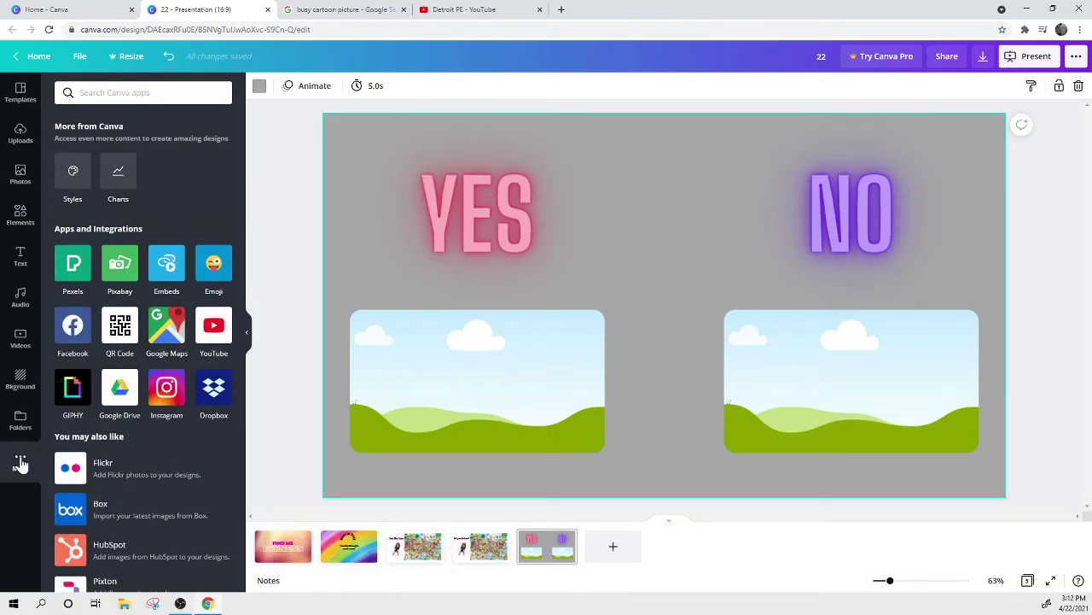
# Try the GIPHY dancing apples and watermelon GIFs on the slide, then undo them.
pyautogui.click(64, 394)
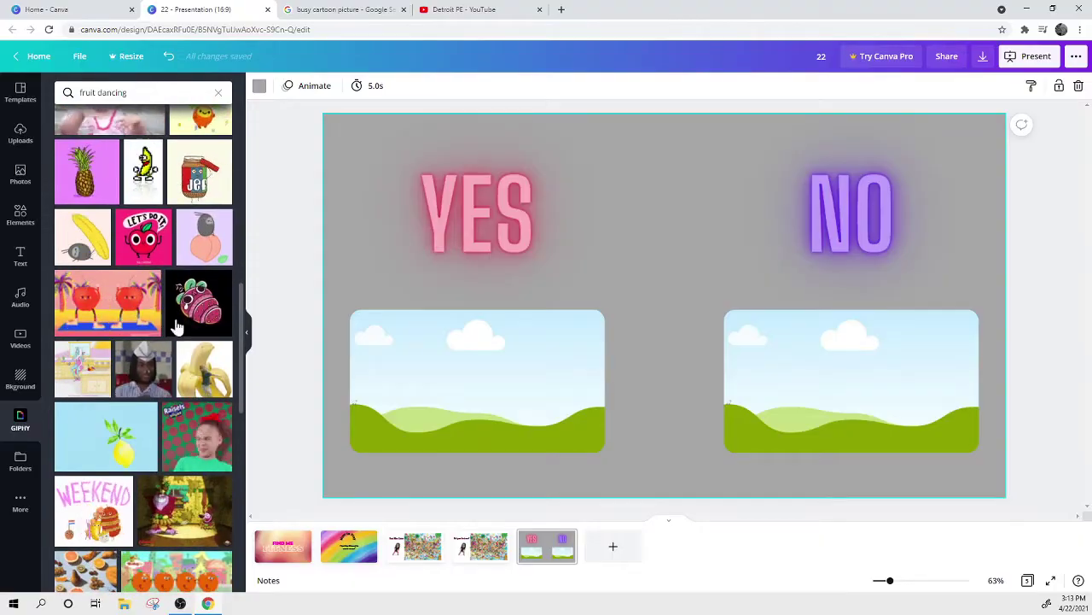
pyautogui.click(154, 320)
pyautogui.moveTo(691, 334); pyautogui.dragTo(669, 252)
pyautogui.scroll(-2, 156, 290)
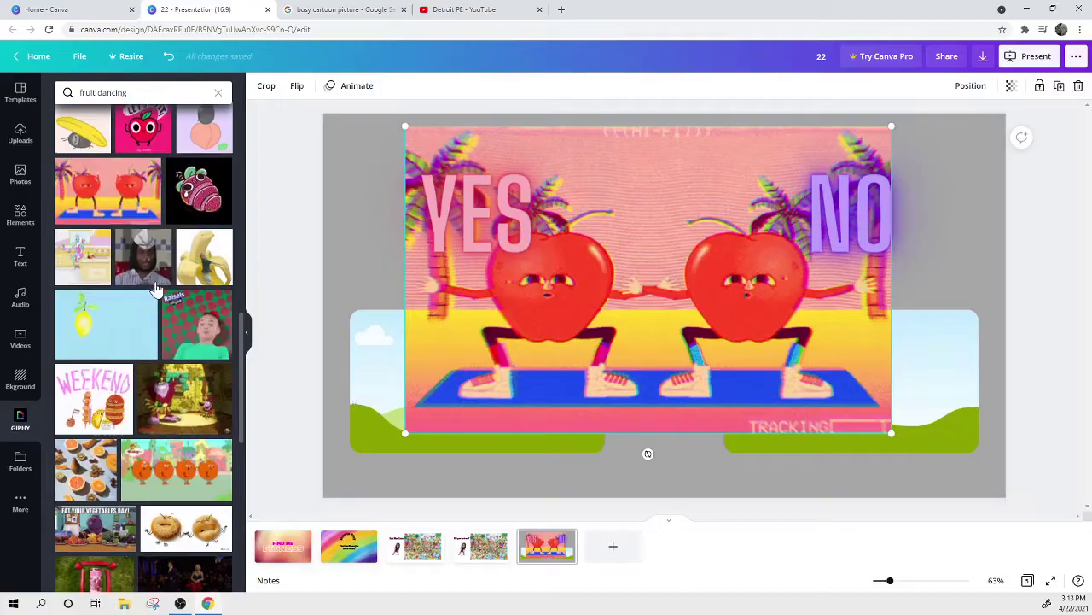
pyautogui.scroll(-5, 156, 290)
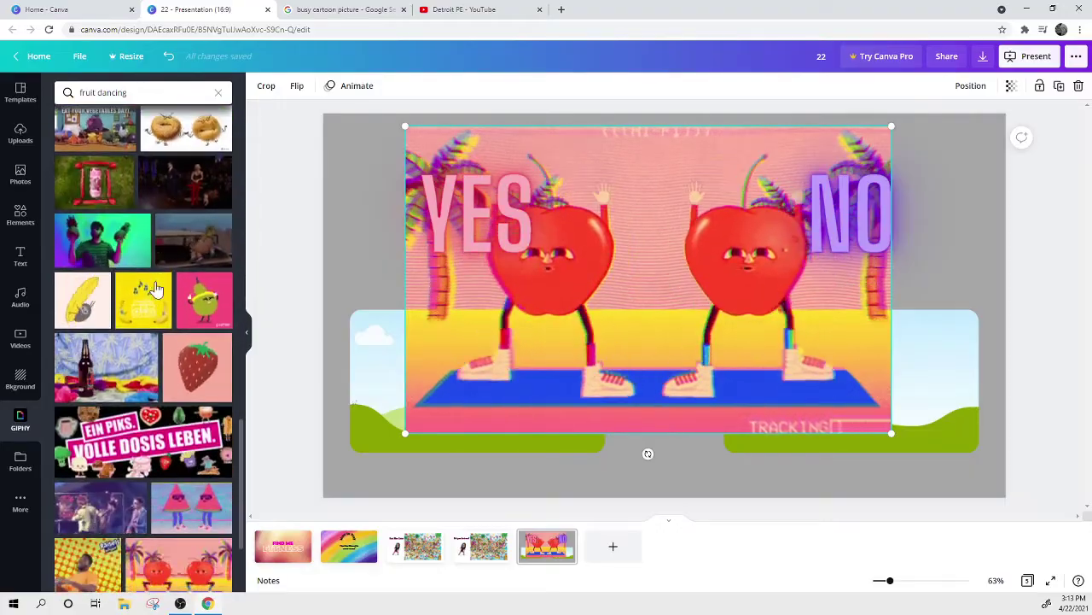
pyautogui.scroll(-1, 156, 291)
pyautogui.click(191, 394)
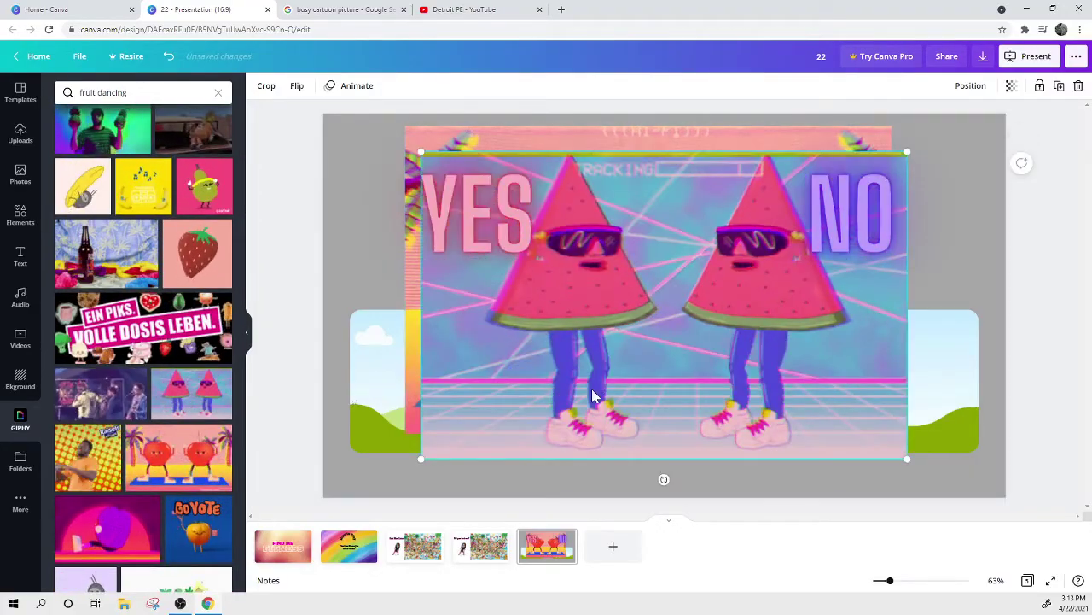
pyautogui.moveTo(605, 346); pyautogui.dragTo(633, 372)
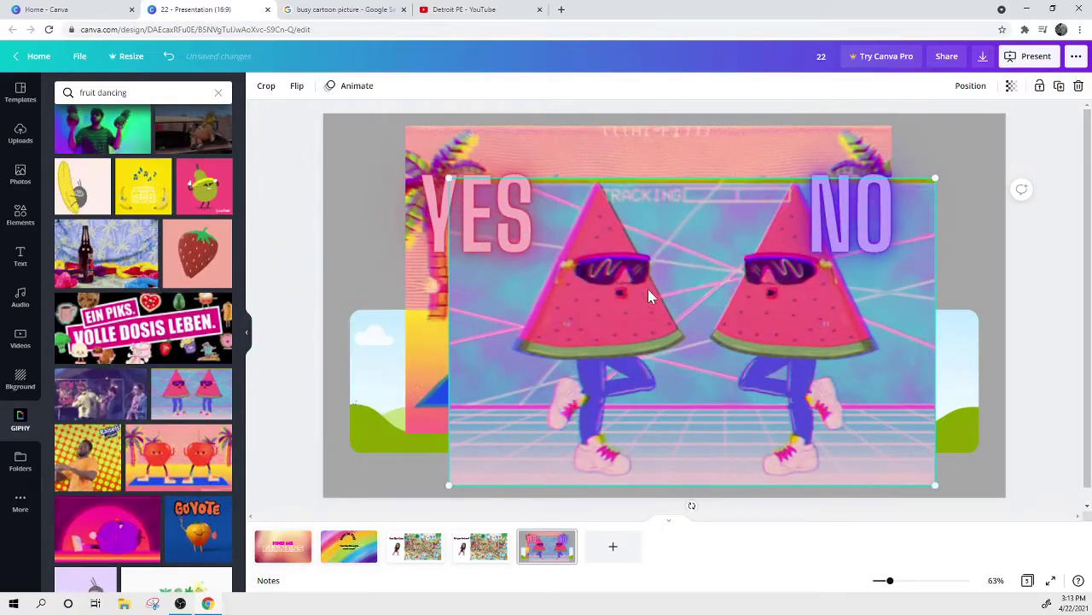
pyautogui.hotkey('ctrl', 'z')
pyautogui.hotkey('ctrl', 'z')
pyautogui.hotkey('ctrl', 'z')
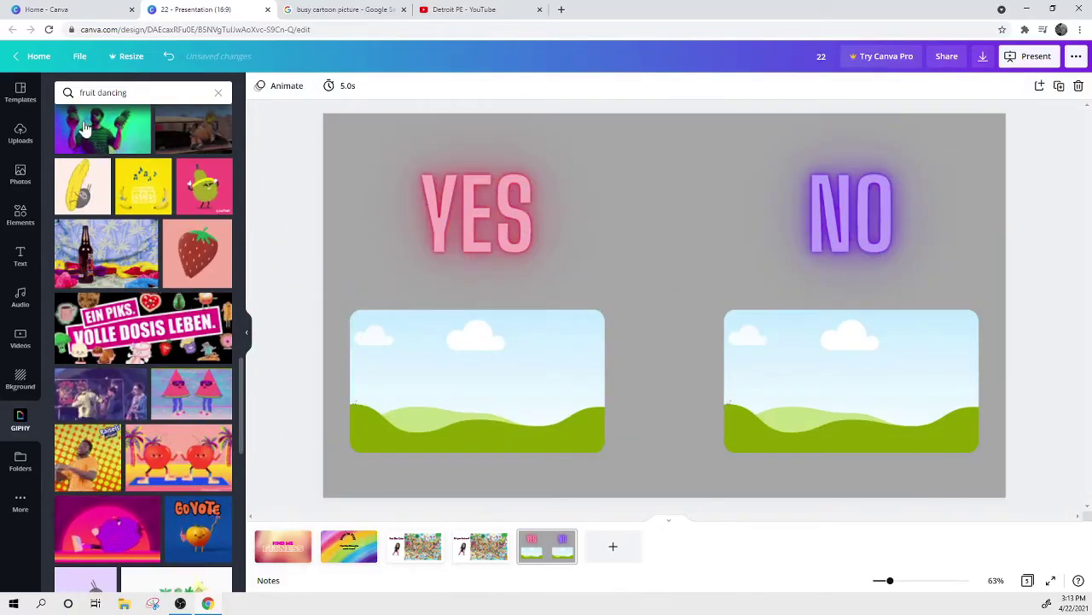
# From Uploads, fill the NO frame with dancing apples and YES with watermelons, then check page 4.
pyautogui.click(21, 135)
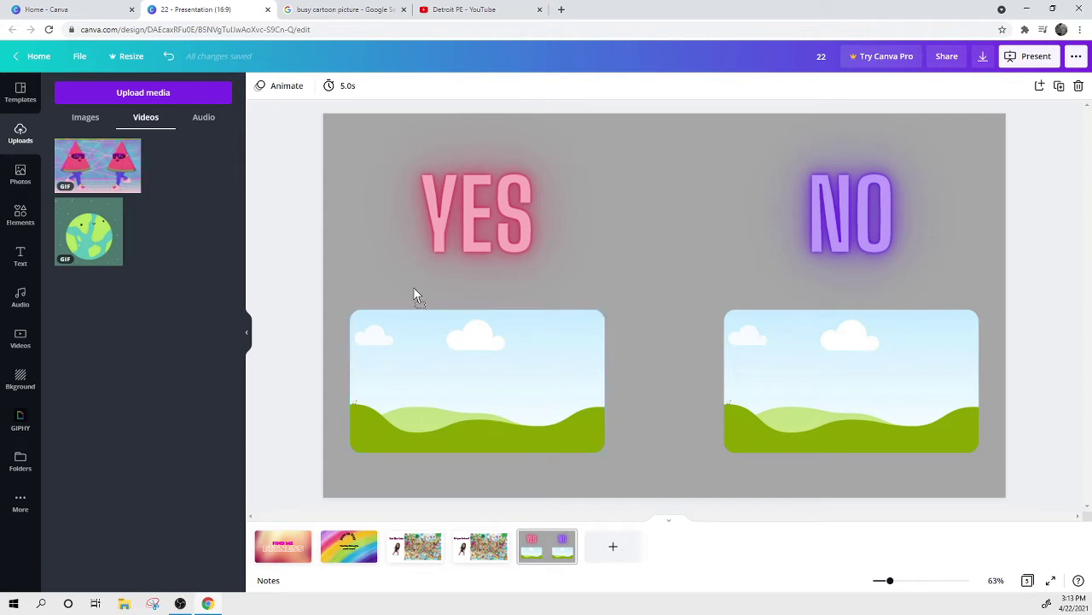
pyautogui.moveTo(413, 295); pyautogui.dragTo(797, 331)
pyautogui.moveTo(75, 170); pyautogui.dragTo(461, 376)
pyautogui.click(559, 256)
pyautogui.click(652, 201)
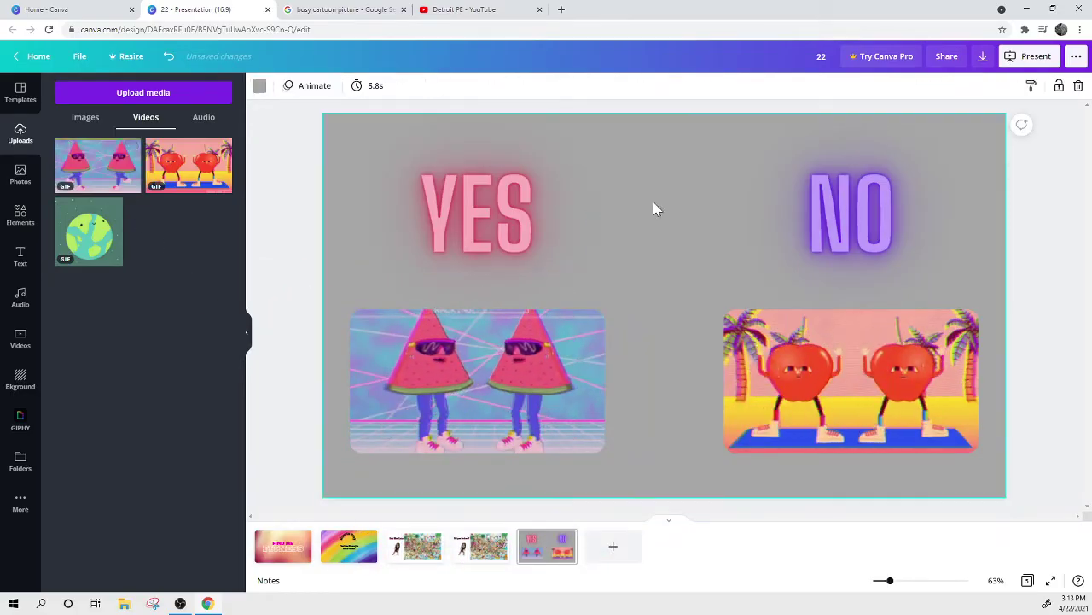
pyautogui.click(478, 552)
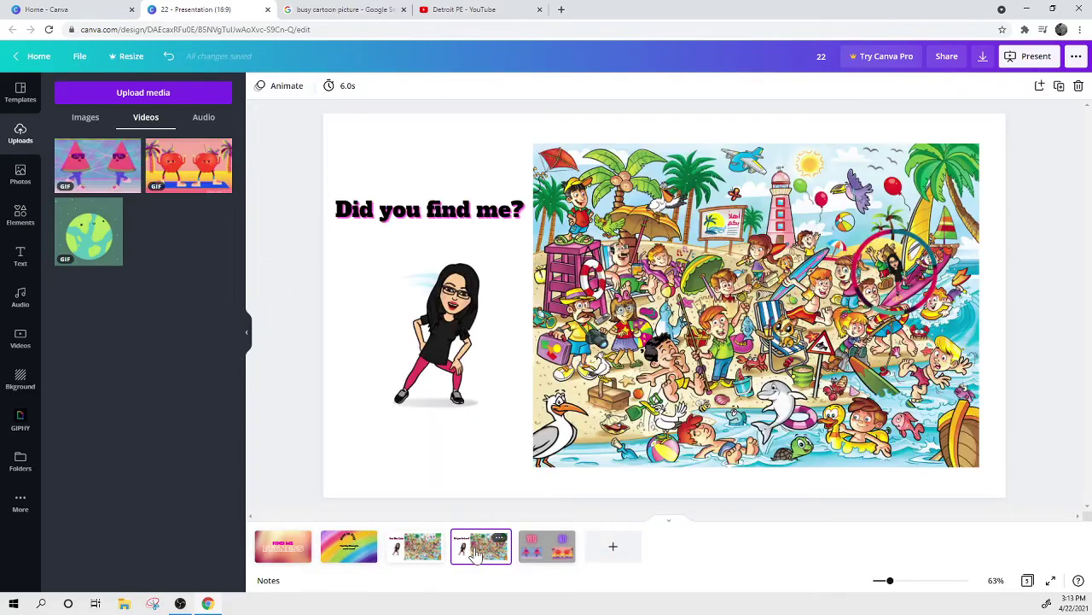
pyautogui.click(529, 554)
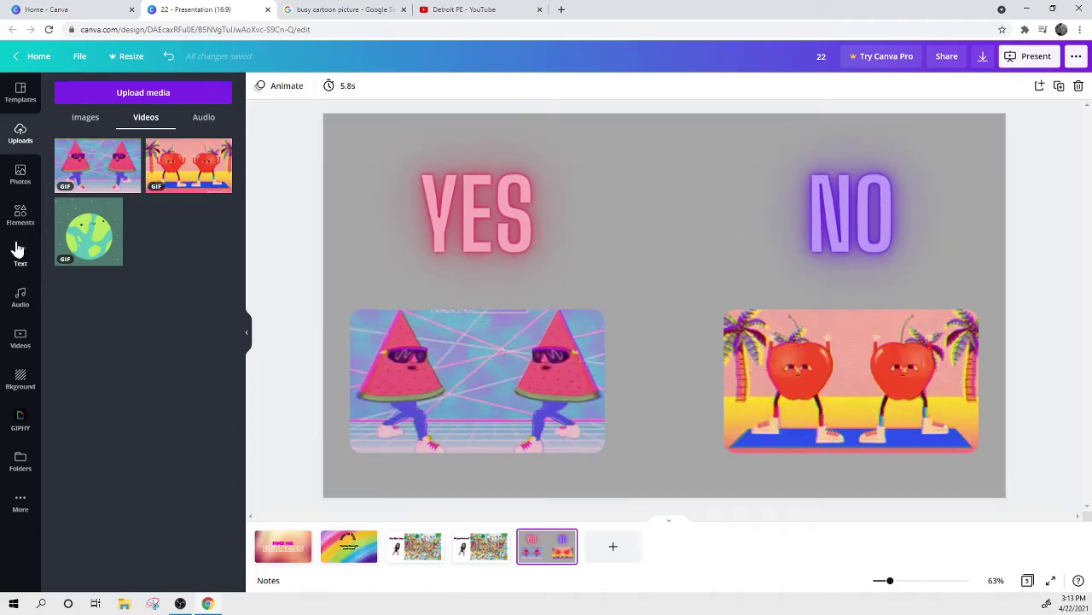
# Search Elements for 'lines animated' and add the white scribble line to the slide.
pyautogui.click(20, 213)
pyautogui.click(94, 92)
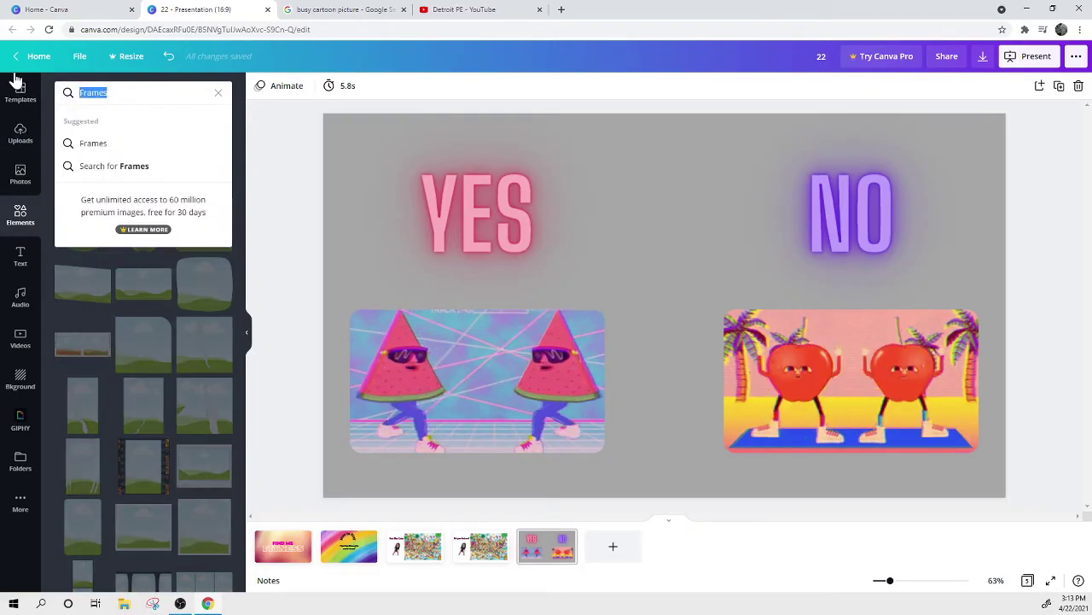
pyautogui.write('lines')
pyautogui.press('Return')
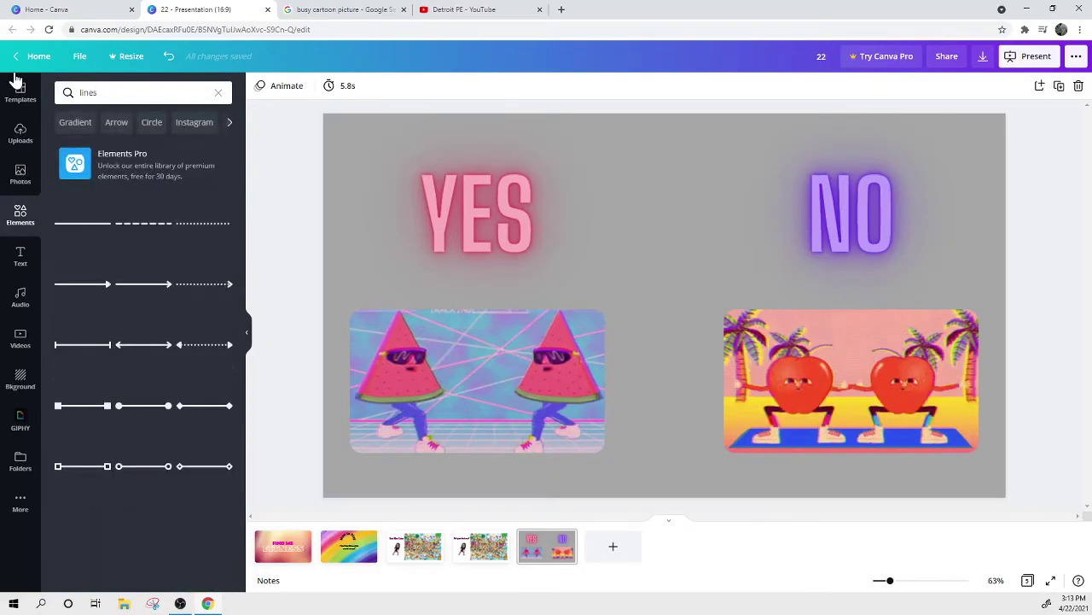
pyautogui.scroll(-5, 162, 376)
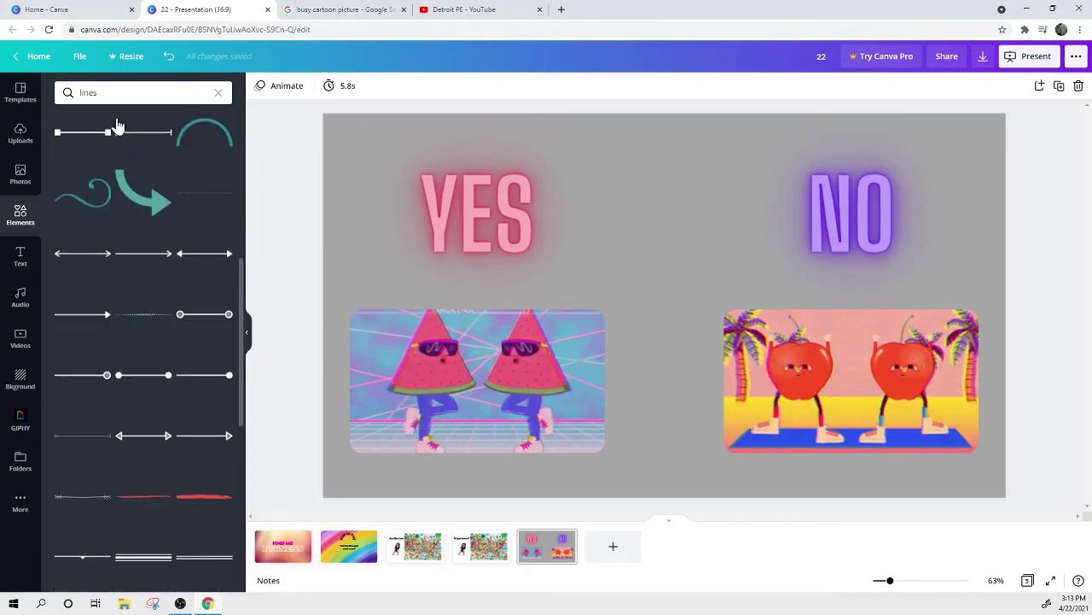
pyautogui.click(136, 92)
pyautogui.write('animated')
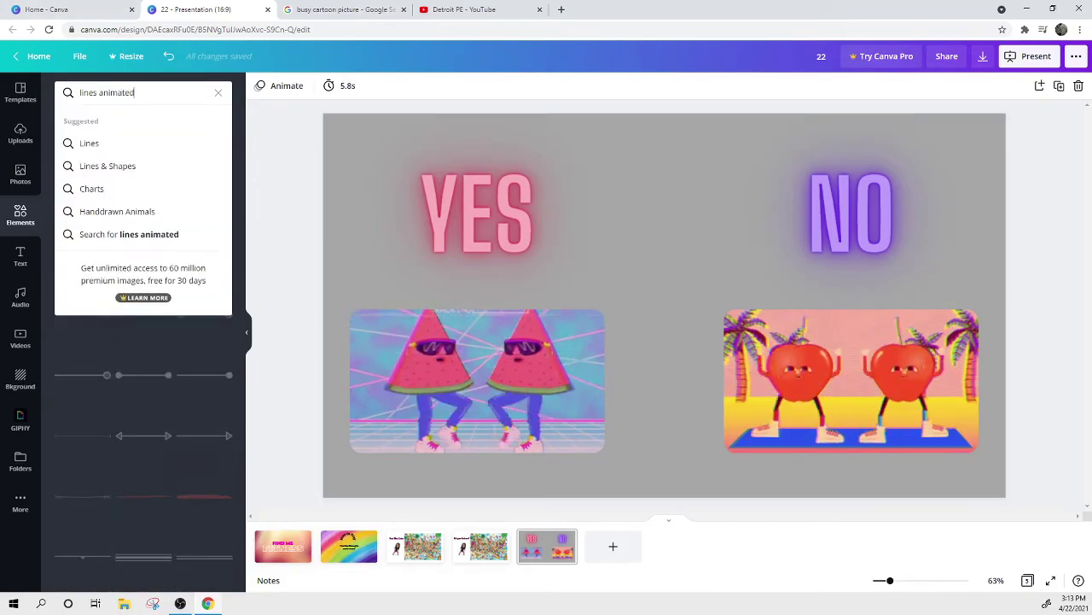
pyautogui.press('Return')
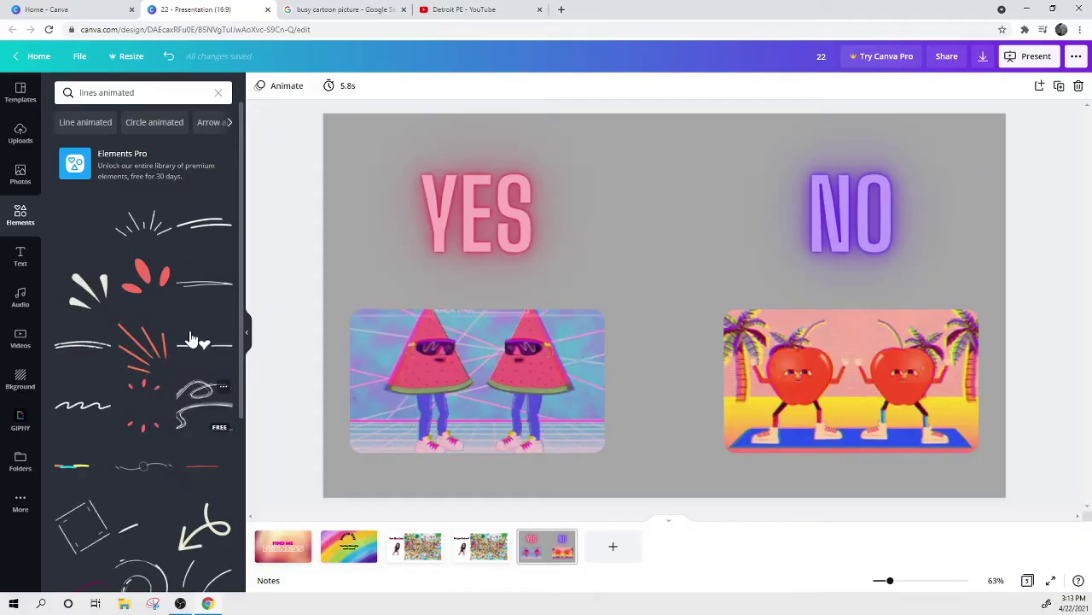
pyautogui.scroll(-1, 198, 390)
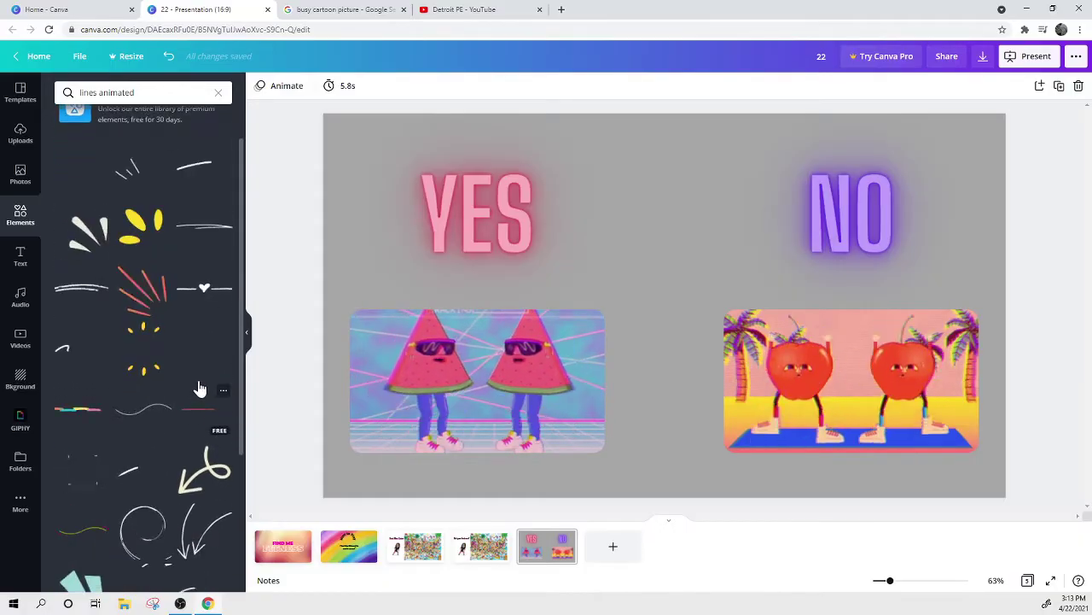
pyautogui.scroll(-1, 200, 426)
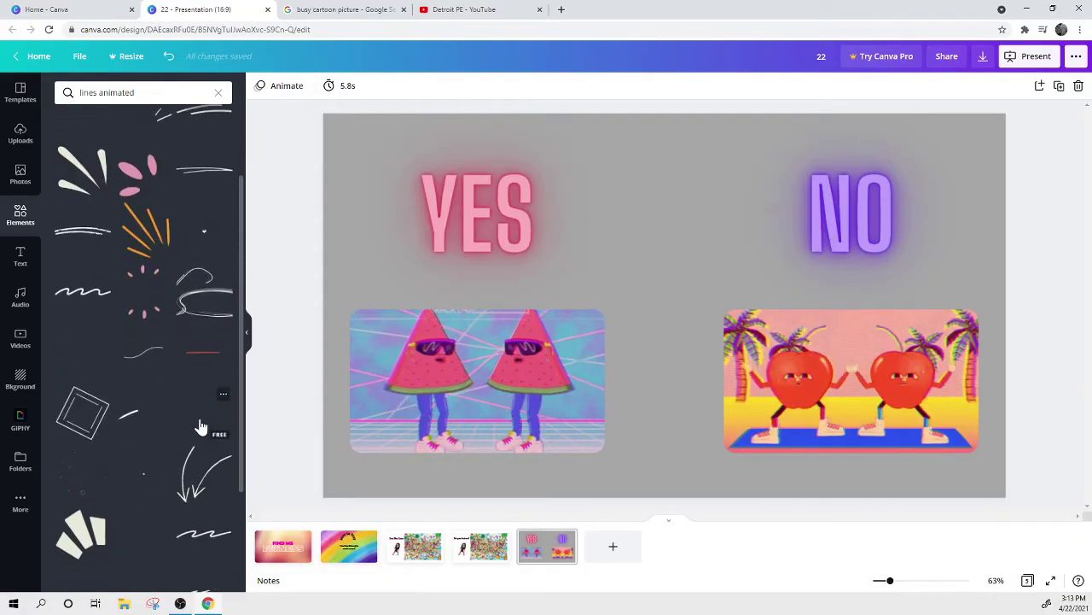
pyautogui.scroll(-1, 222, 544)
pyautogui.click(196, 470)
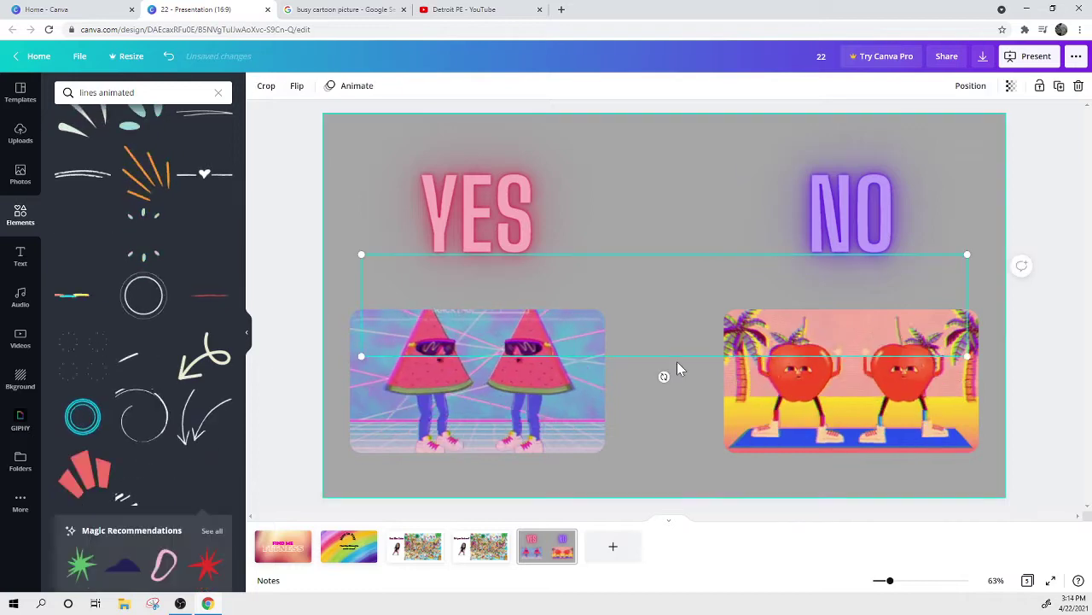
# Shrink the scribble, turn it upright and centre it between YES and NO.
pyautogui.moveTo(608, 327)
pyautogui.mouseDown()
pyautogui.moveTo(653, 354)
pyautogui.moveTo(661, 393)
pyautogui.mouseUp()
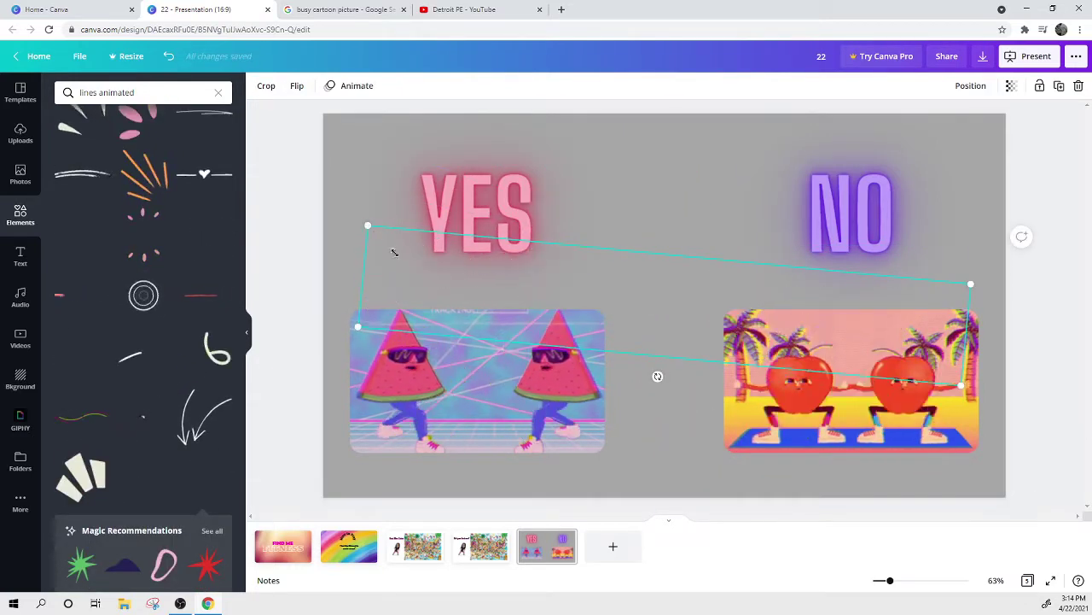
pyautogui.moveTo(367, 226); pyautogui.dragTo(630, 297)
pyautogui.moveTo(791, 389)
pyautogui.mouseDown()
pyautogui.moveTo(756, 366)
pyautogui.moveTo(752, 342)
pyautogui.mouseUp()
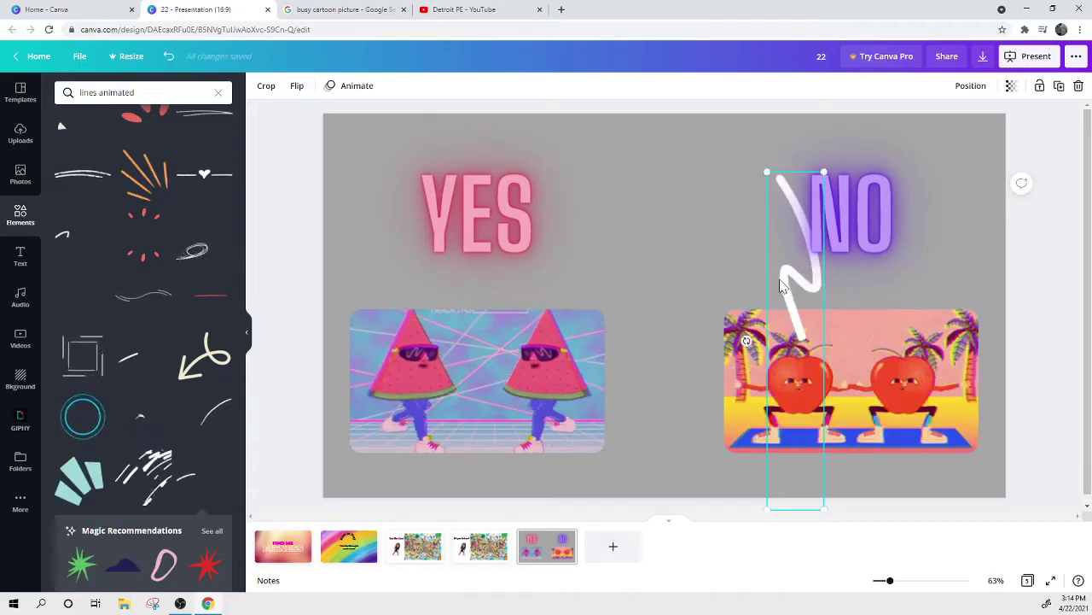
pyautogui.moveTo(782, 278)
pyautogui.mouseDown()
pyautogui.moveTo(693, 233)
pyautogui.moveTo(651, 233)
pyautogui.mouseUp()
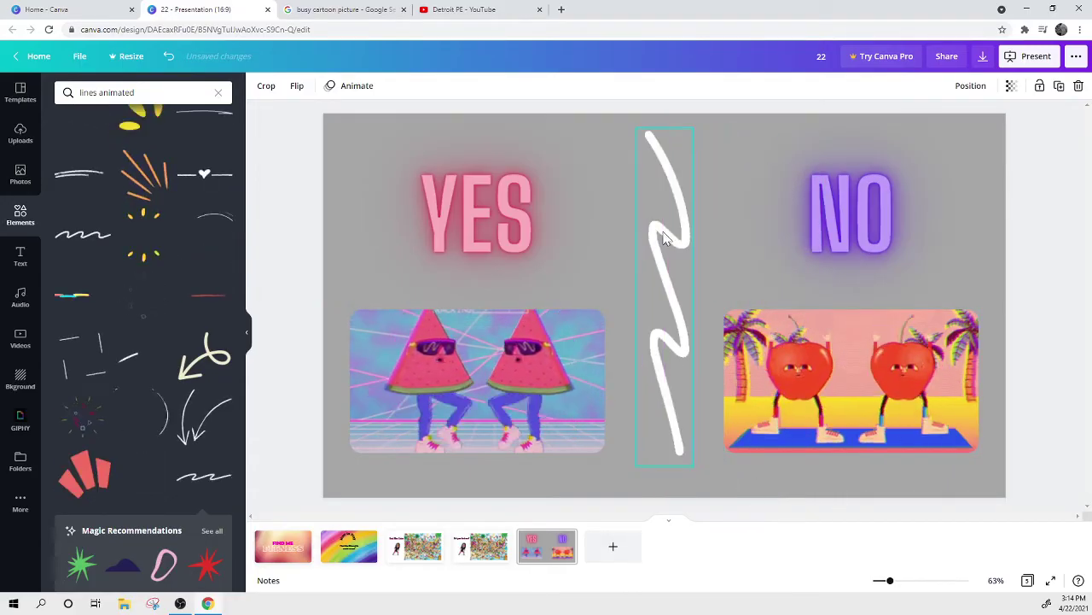
pyautogui.click(732, 206)
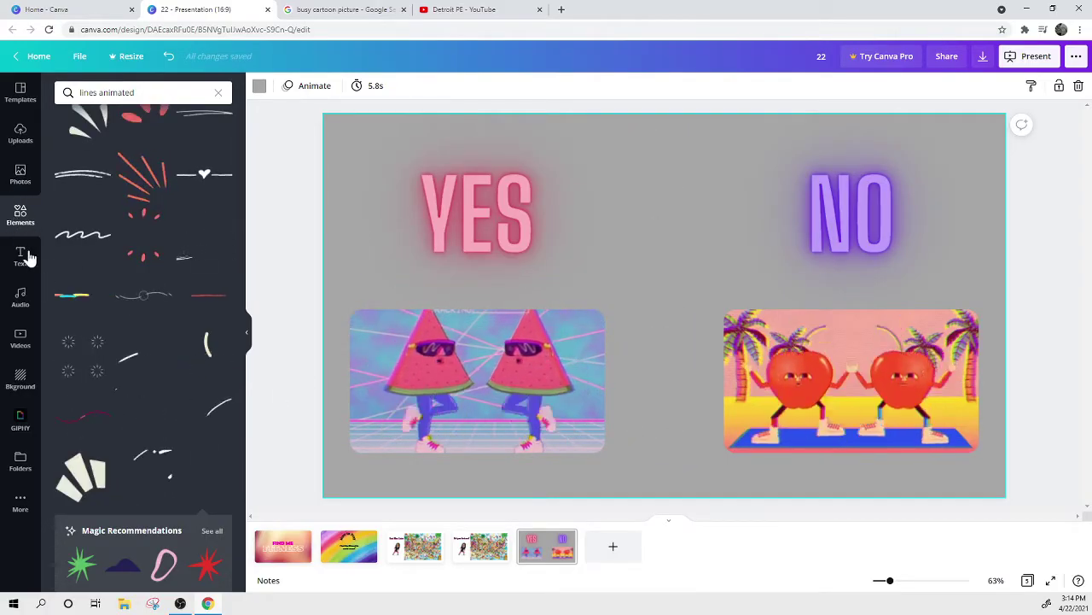
# Size the purple rectangle and send it behind the apples GIF as a frame.
pyautogui.hotkey('ctrl', 'v')
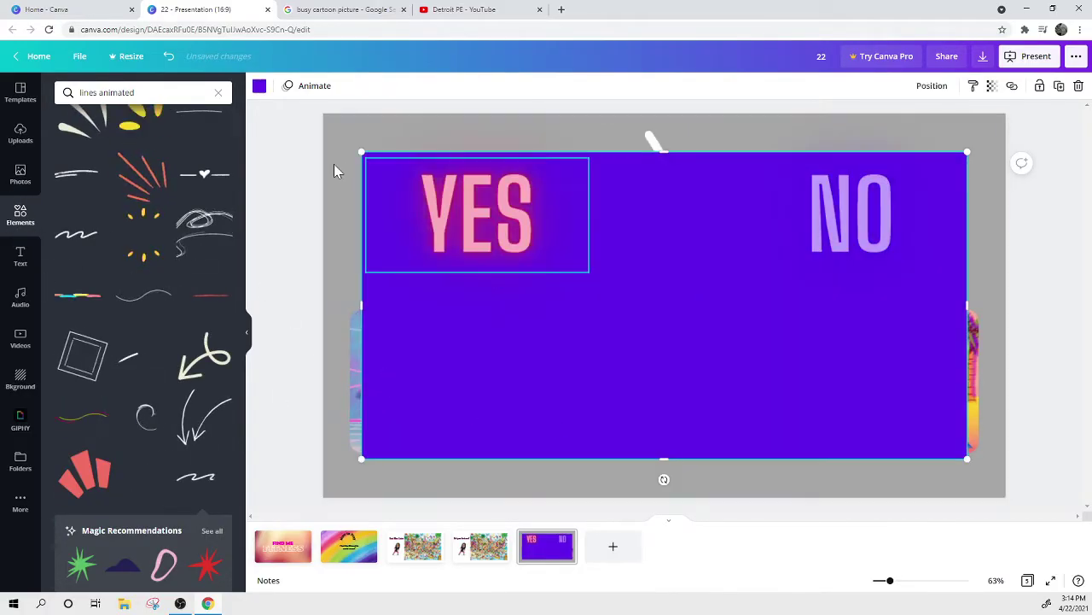
pyautogui.moveTo(361, 152); pyautogui.dragTo(663, 330)
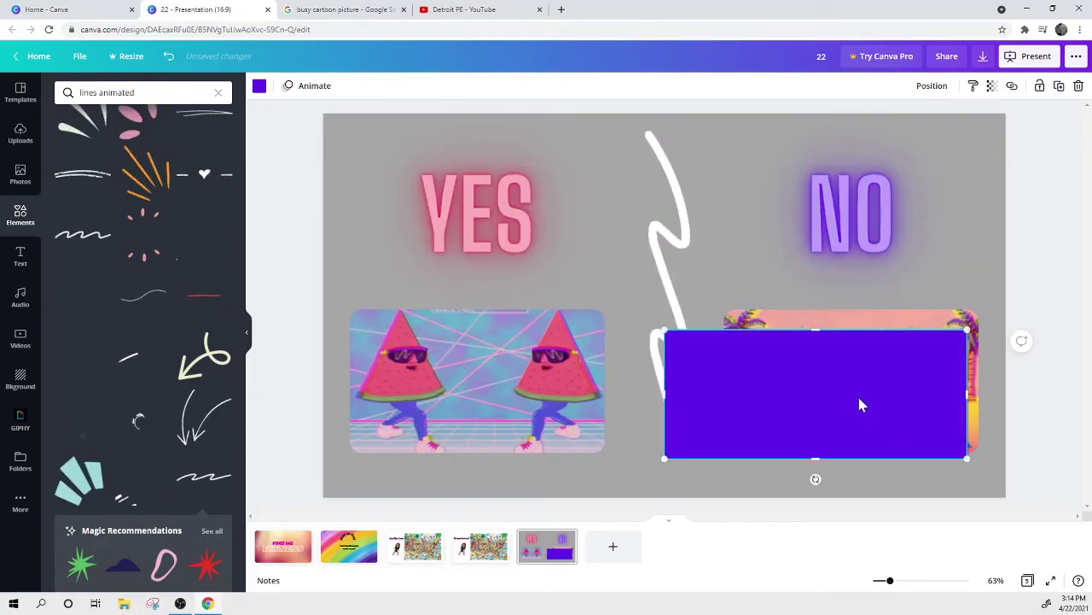
pyautogui.moveTo(858, 397); pyautogui.dragTo(873, 368)
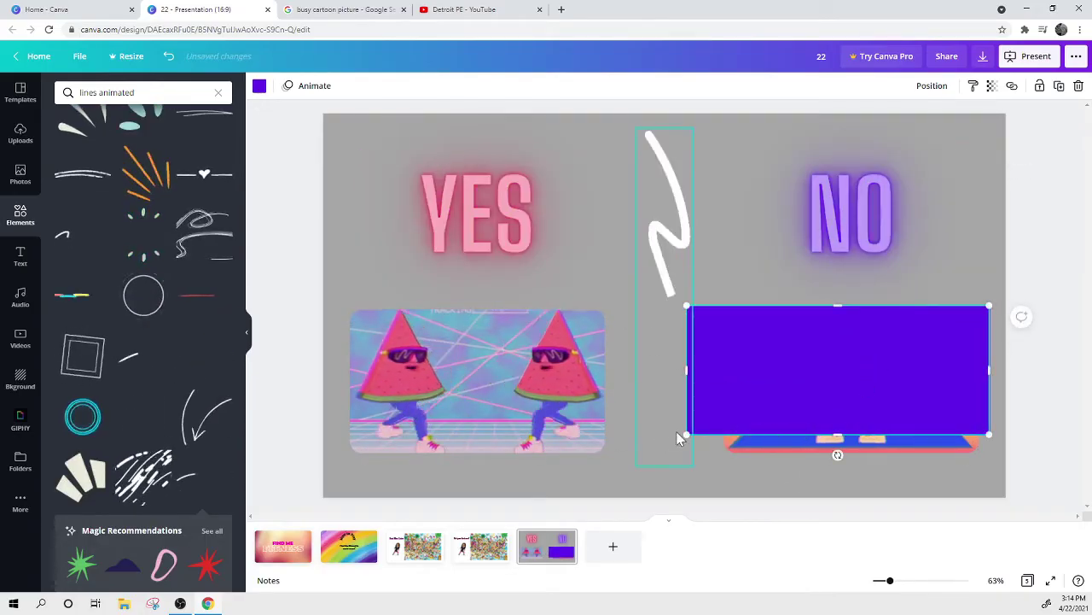
pyautogui.moveTo(688, 437); pyautogui.dragTo(717, 465)
pyautogui.rightClick(848, 394)
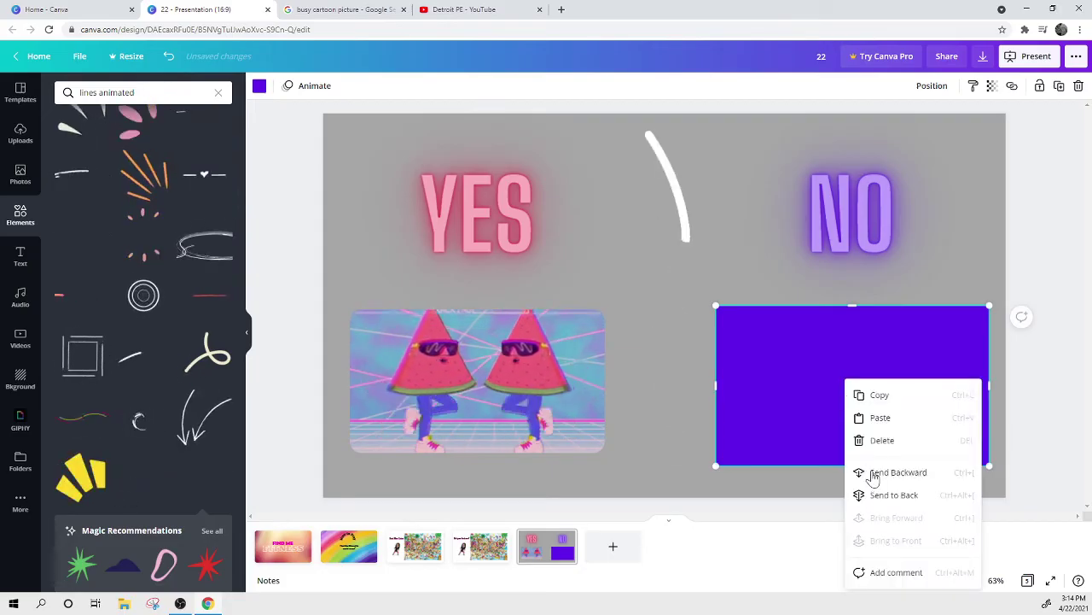
pyautogui.click(880, 500)
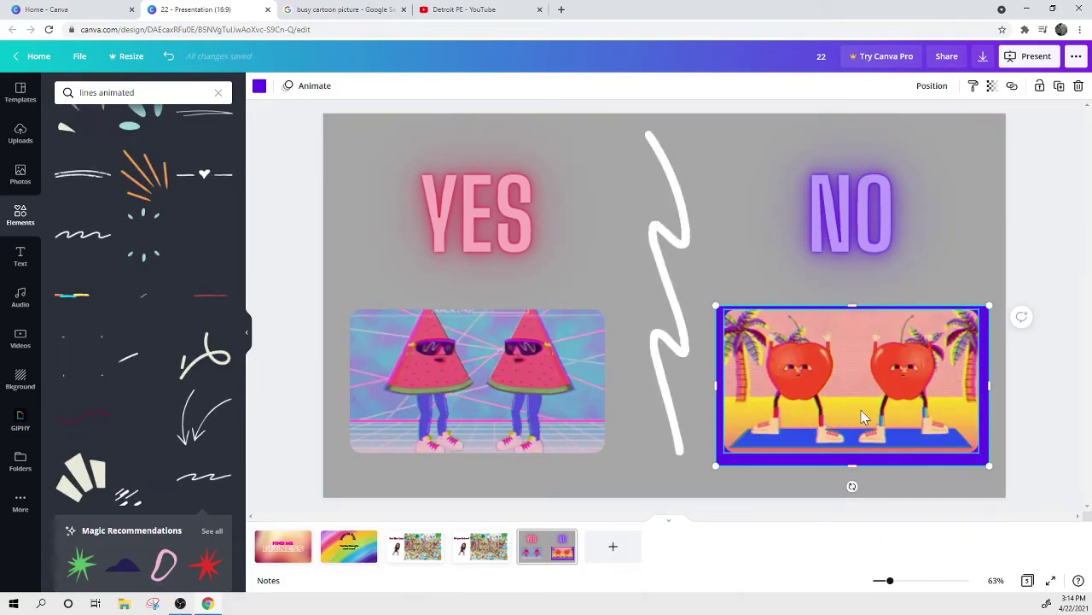
pyautogui.click(900, 479)
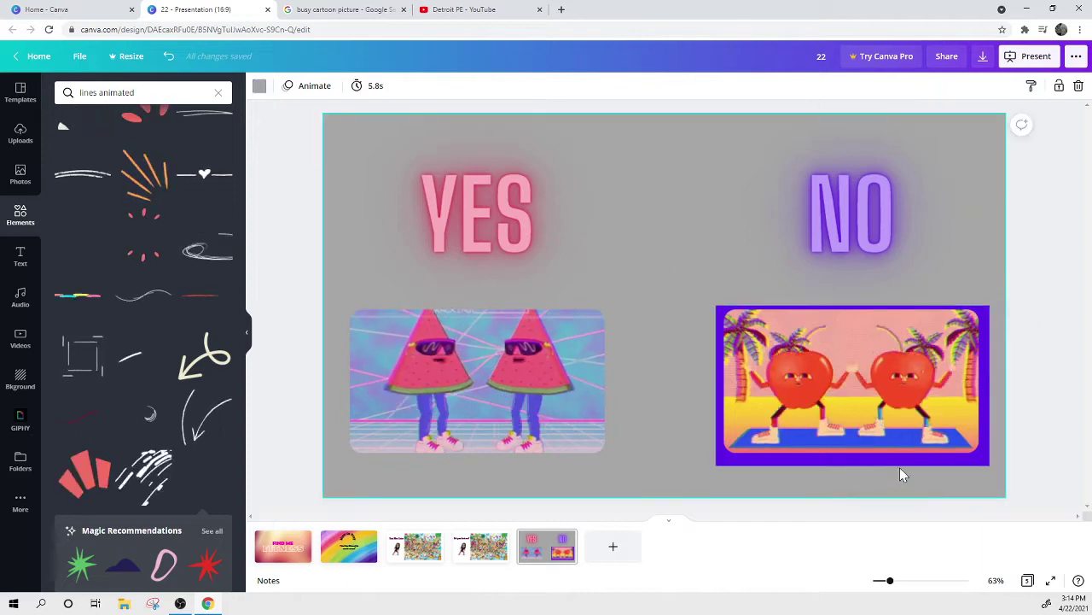
pyautogui.click(899, 463)
pyautogui.moveTo(899, 463); pyautogui.dragTo(897, 457)
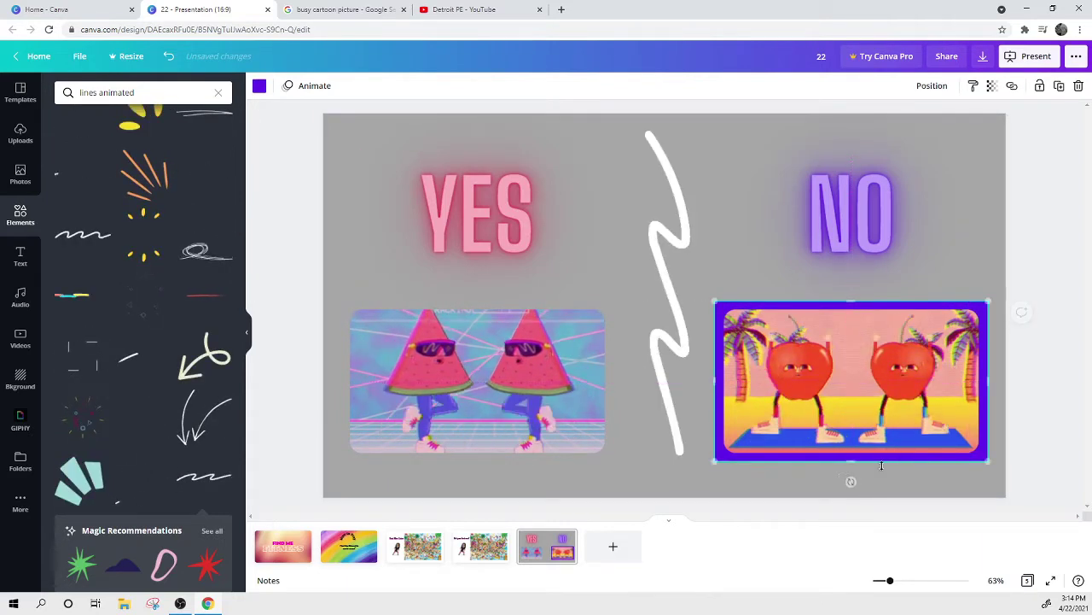
pyautogui.click(804, 478)
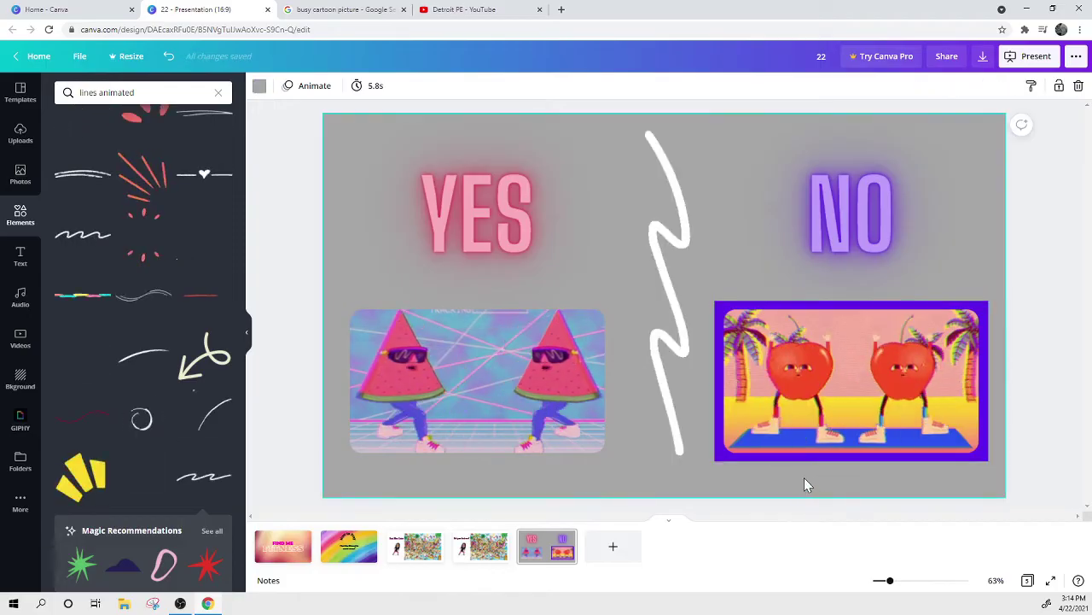
# Copy the purple frame and place the copy behind the watermelon GIF.
pyautogui.rightClick(777, 313)
pyautogui.click(798, 321)
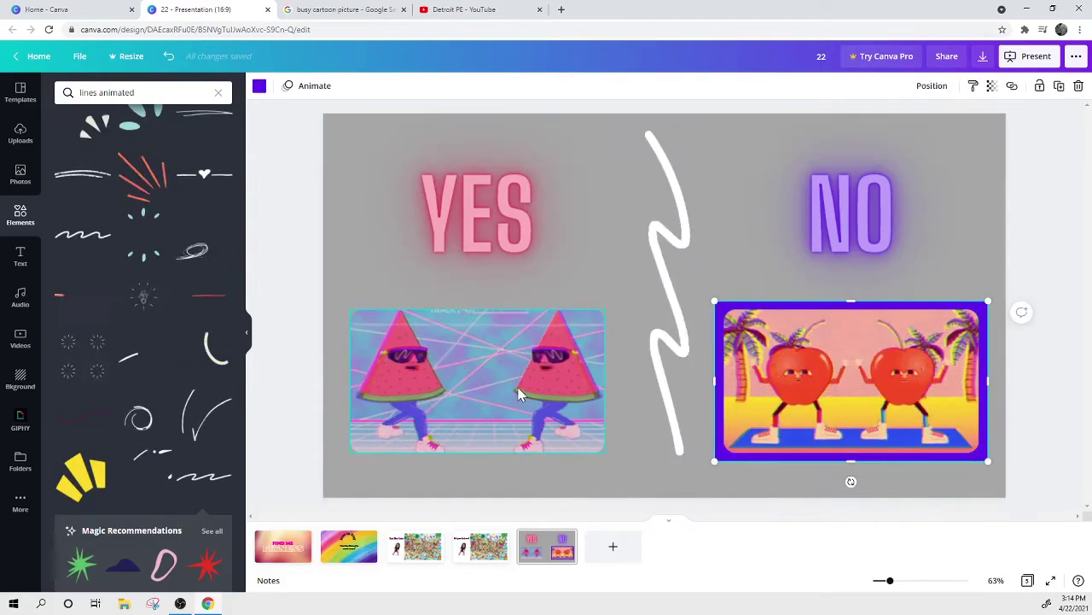
pyautogui.hotkey('ctrl', 'v')
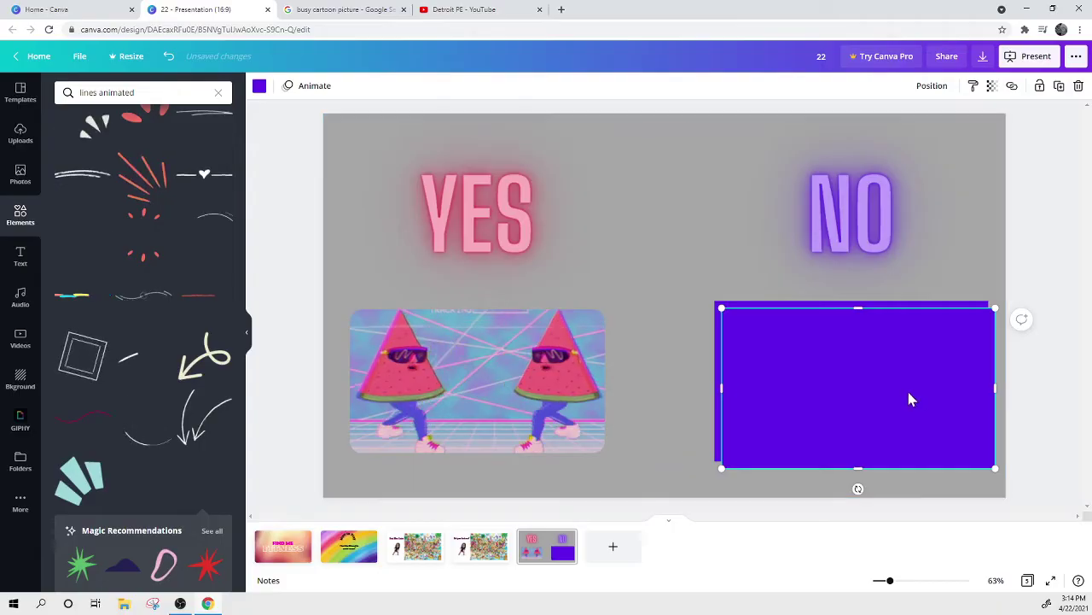
pyautogui.moveTo(910, 398)
pyautogui.mouseDown()
pyautogui.moveTo(552, 393)
pyautogui.moveTo(528, 380)
pyautogui.mouseUp()
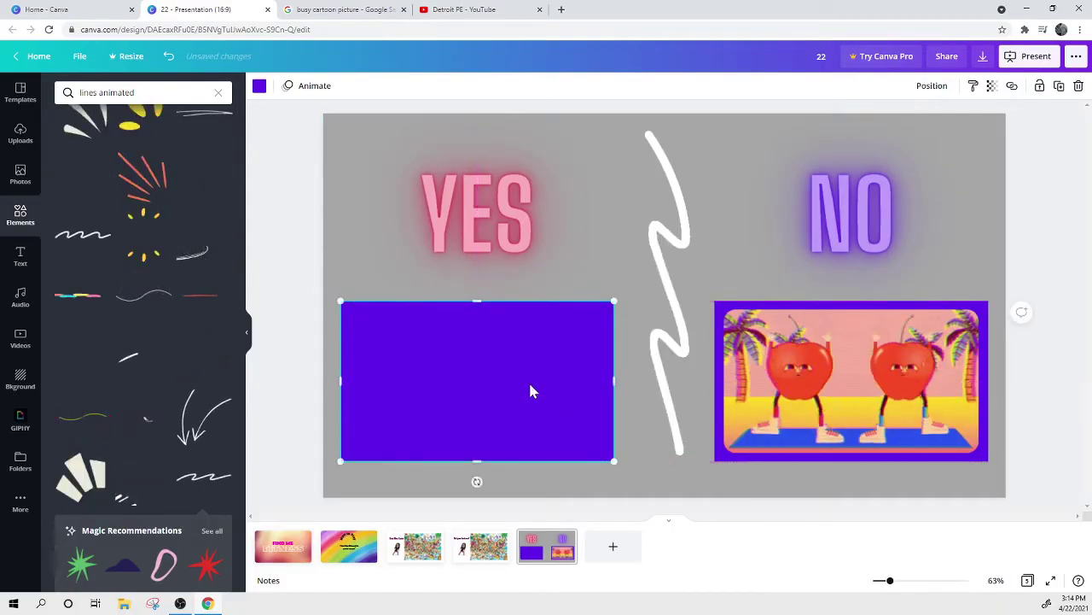
pyautogui.rightClick(528, 380)
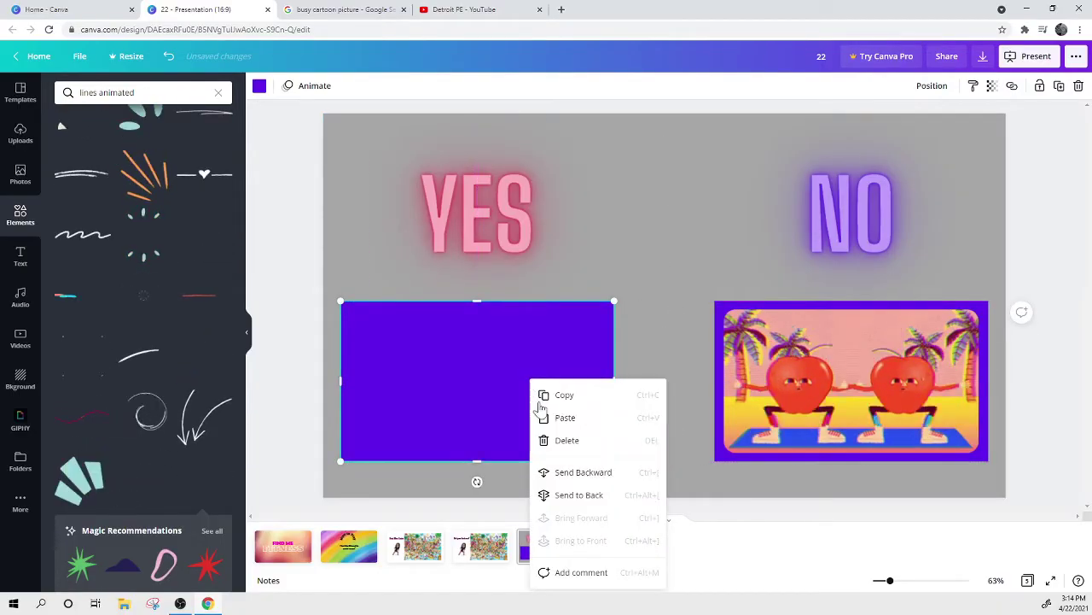
pyautogui.click(560, 496)
# Recolour the watermelon frame crimson.
pyautogui.click(260, 85)
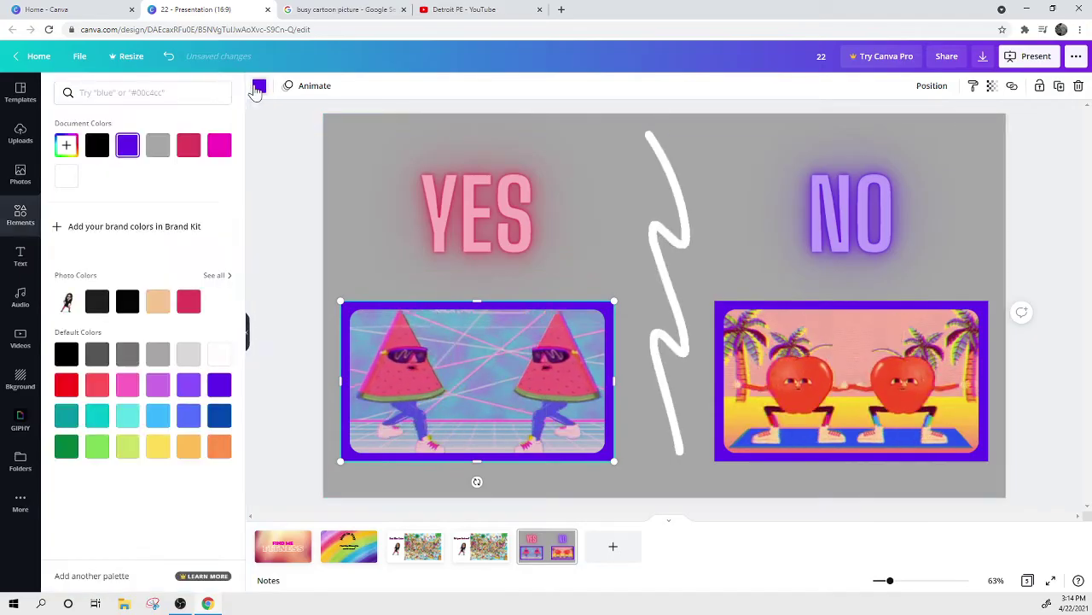
pyautogui.click(219, 145)
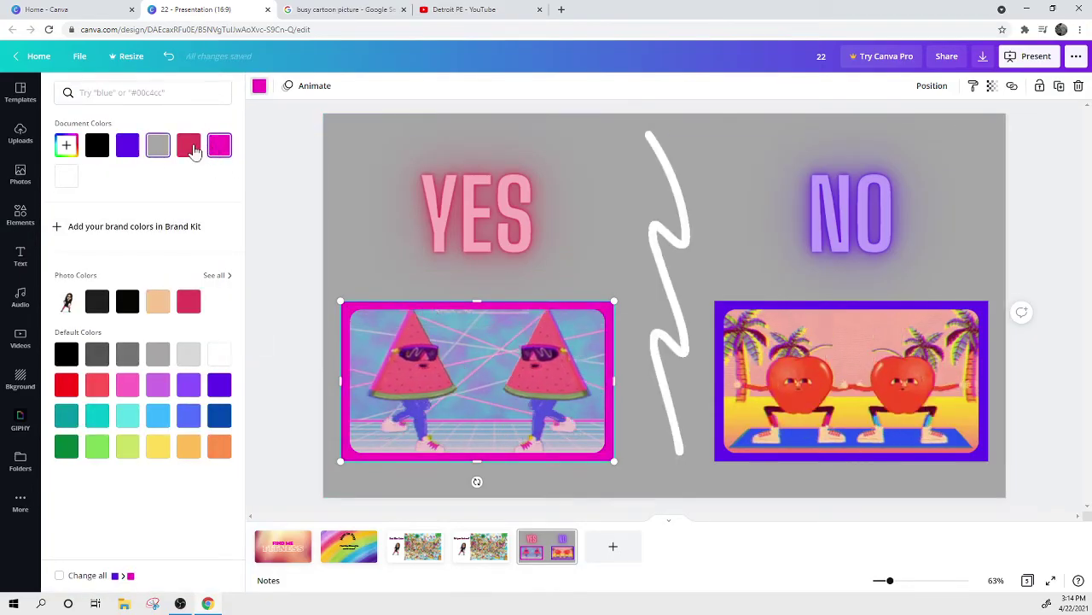
pyautogui.click(190, 146)
pyautogui.press('Escape')
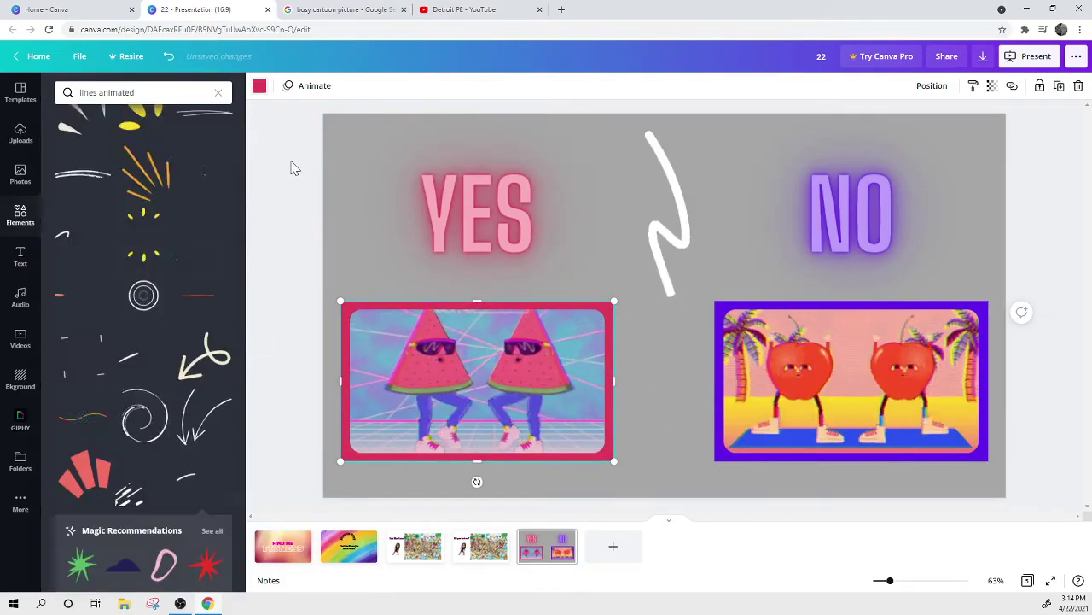
pyautogui.click(711, 474)
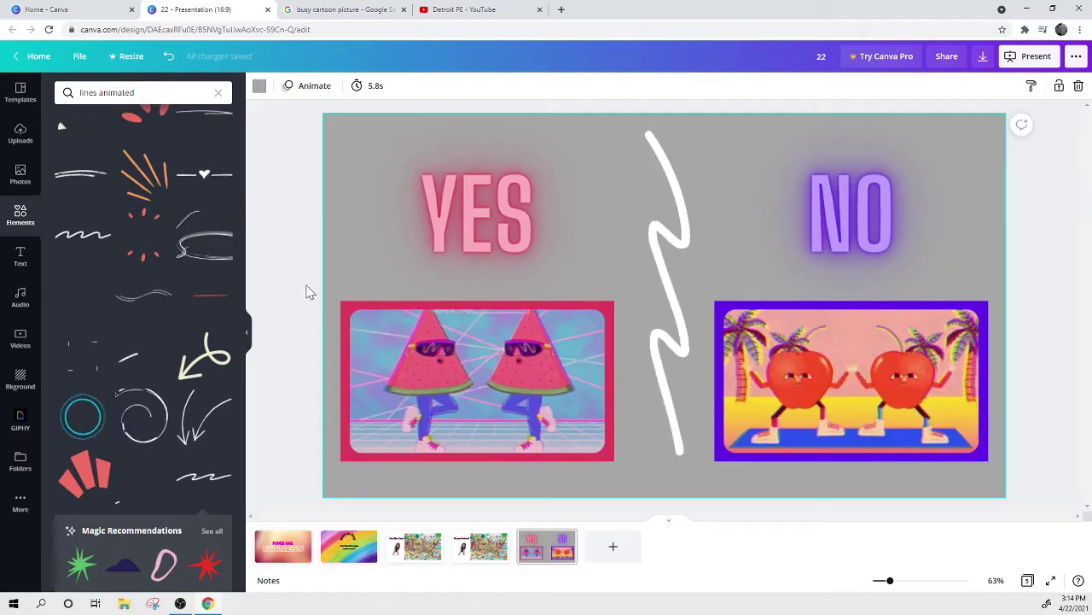
# Hide the elements panel and page from the first slide through to the YES/NO slide.
pyautogui.click(287, 323)
pyautogui.click(247, 332)
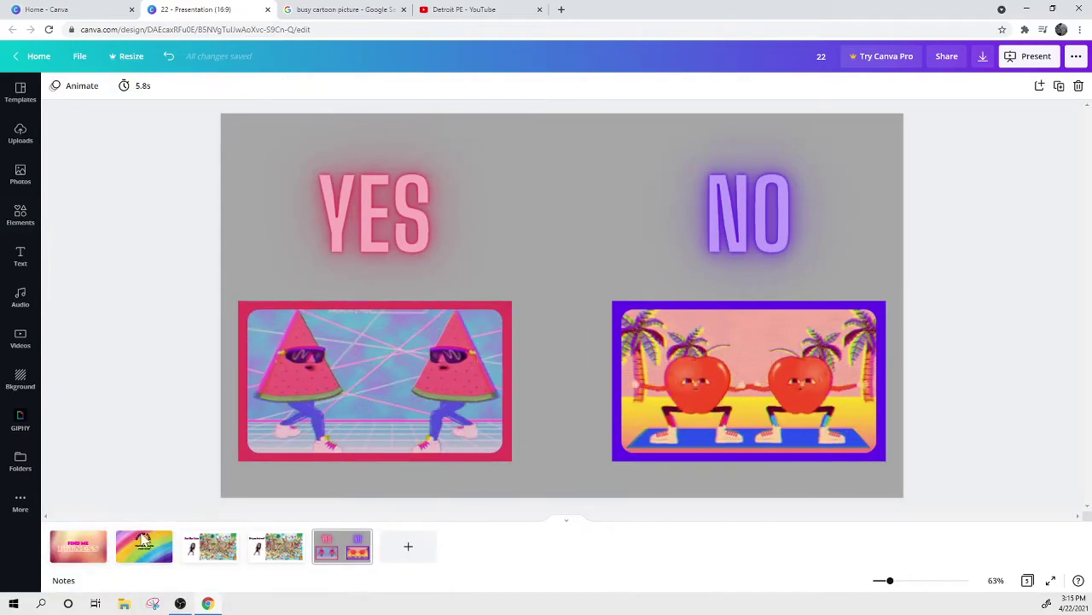
pyautogui.click(70, 557)
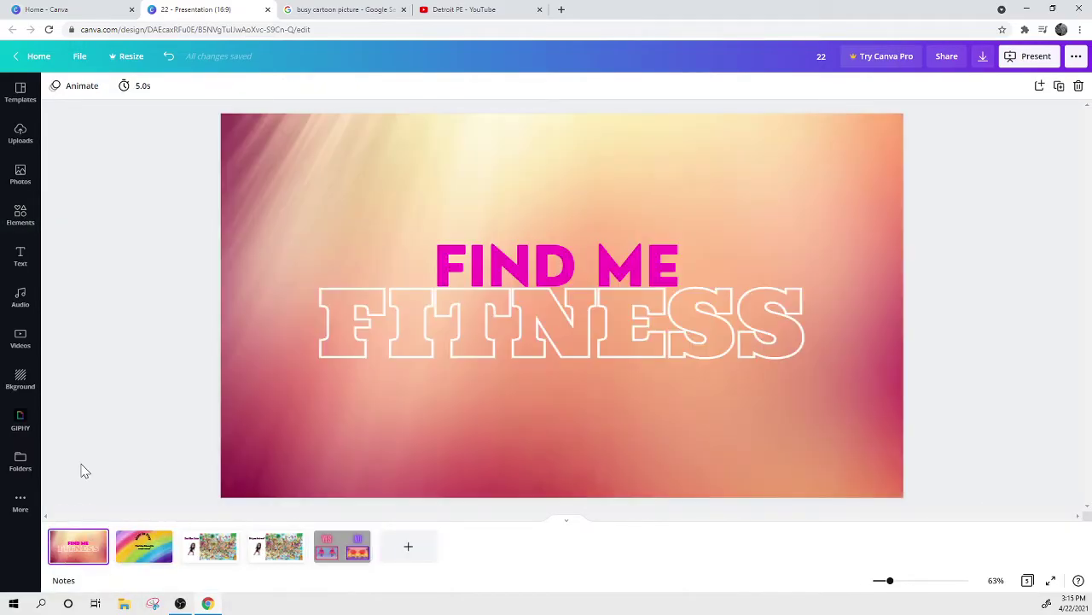
pyautogui.press('pagedown')
pyautogui.press('pagedown')
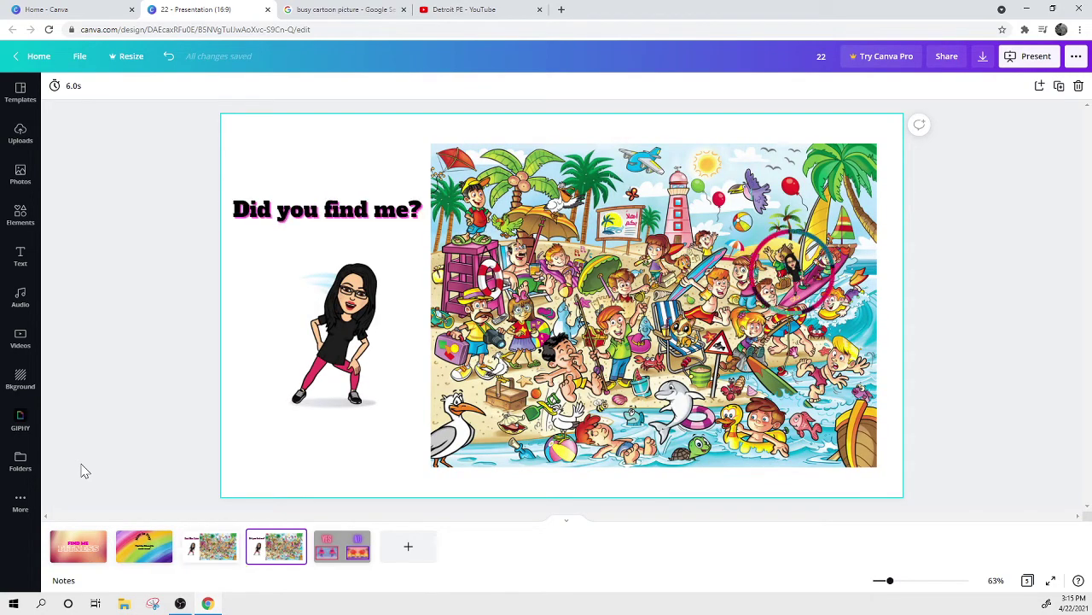
pyautogui.press('pagedown')
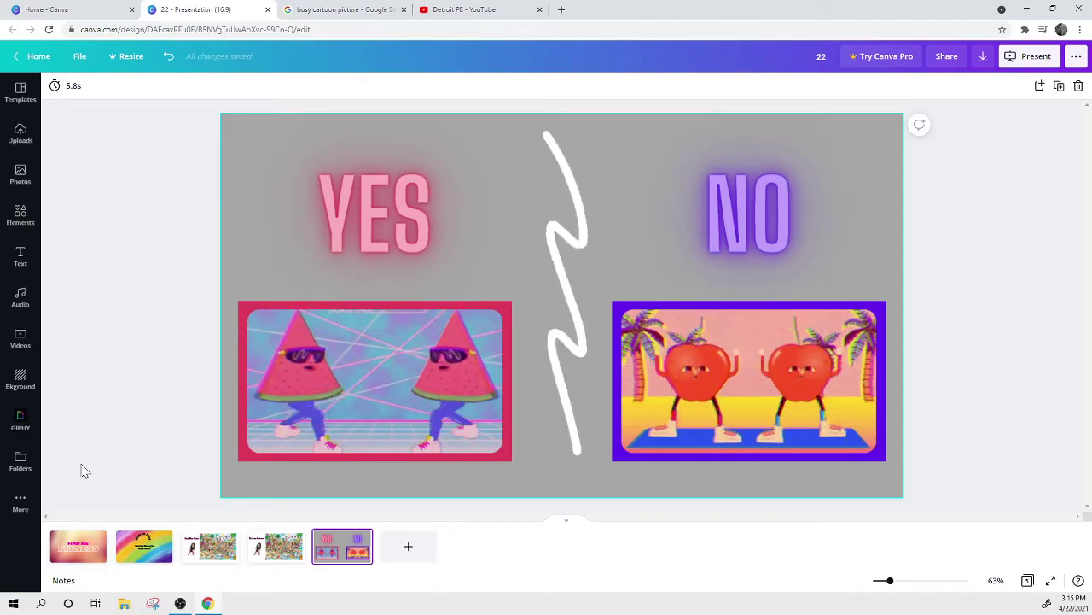
pyautogui.moveTo(342, 551)
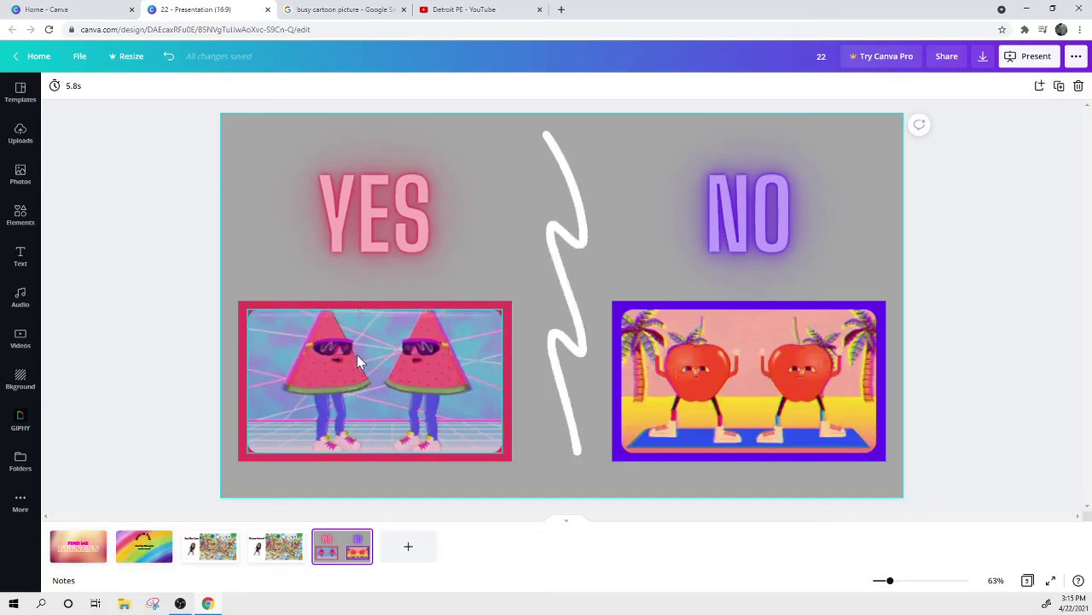
# Add and remove a blank page, then duplicate the beach search slide and move the copy last.
pyautogui.click(407, 550)
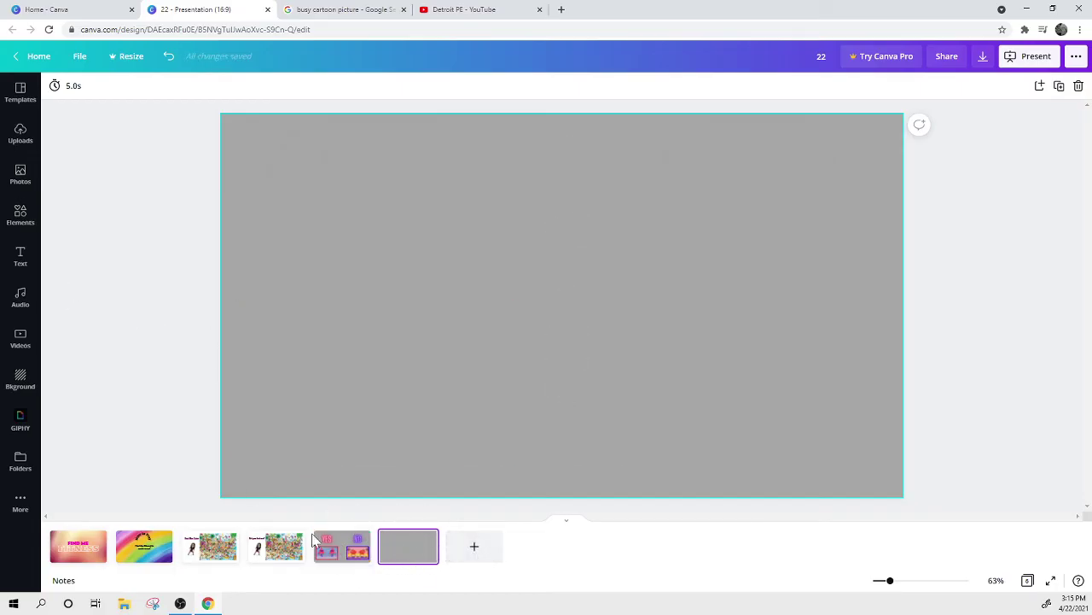
pyautogui.rightClick(407, 554)
pyautogui.click(438, 501)
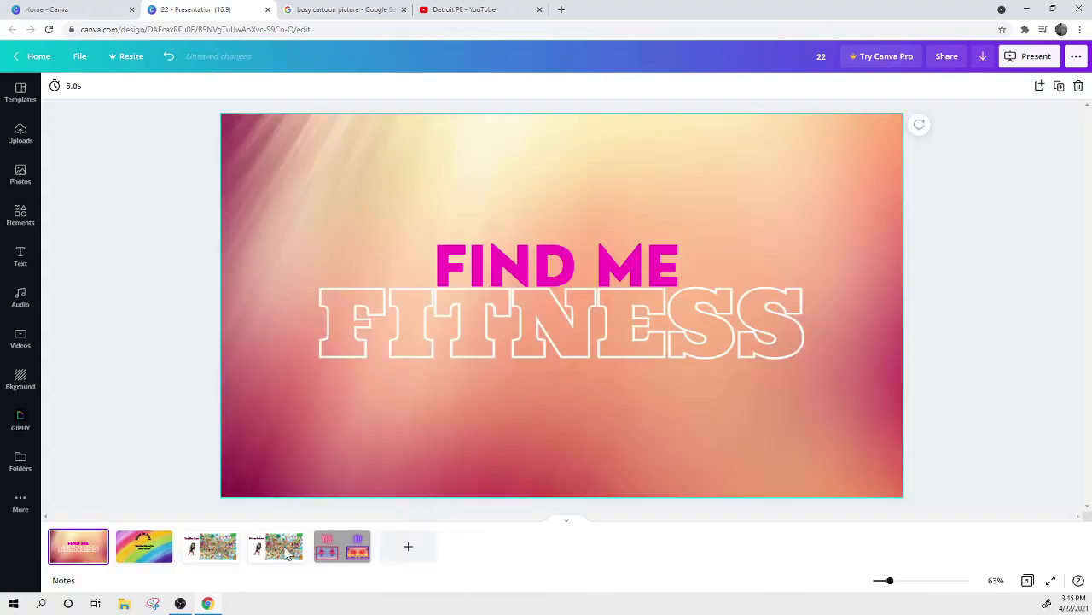
pyautogui.click(214, 553)
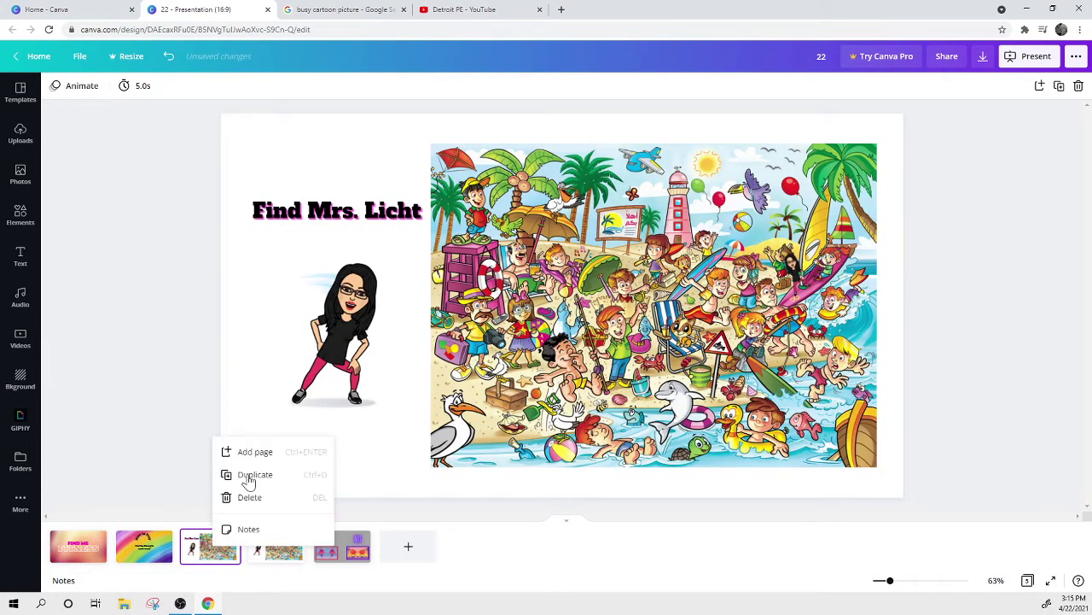
pyautogui.click(250, 474)
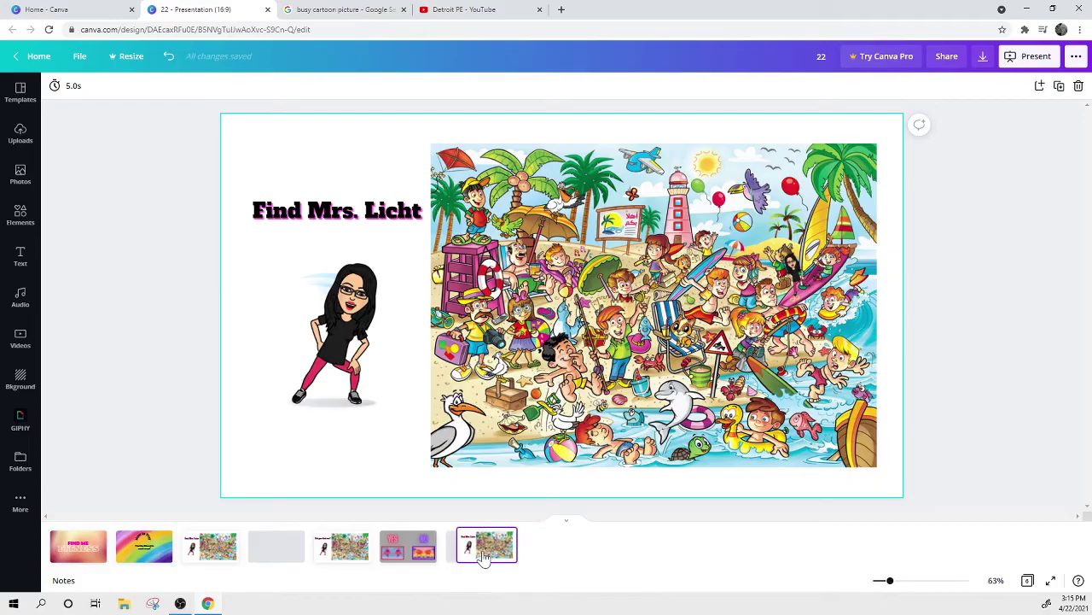
pyautogui.moveTo(461, 557); pyautogui.dragTo(395, 557)
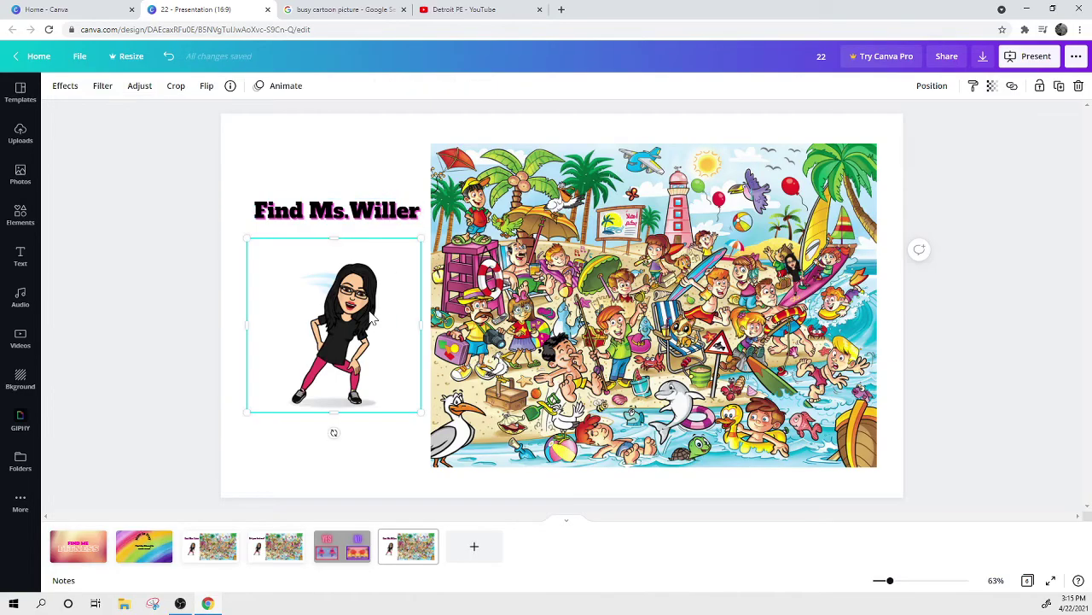
# Delete the old bitmoji, upload a new one from the device under the title, and delete the beach image.
pyautogui.press('Delete')
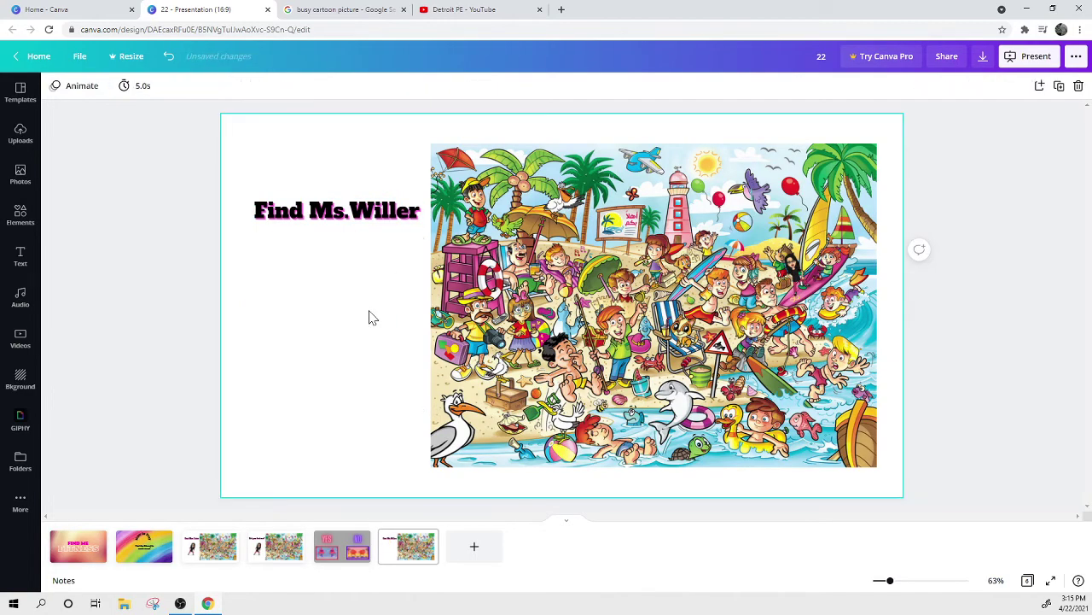
pyautogui.click(20, 134)
pyautogui.click(156, 95)
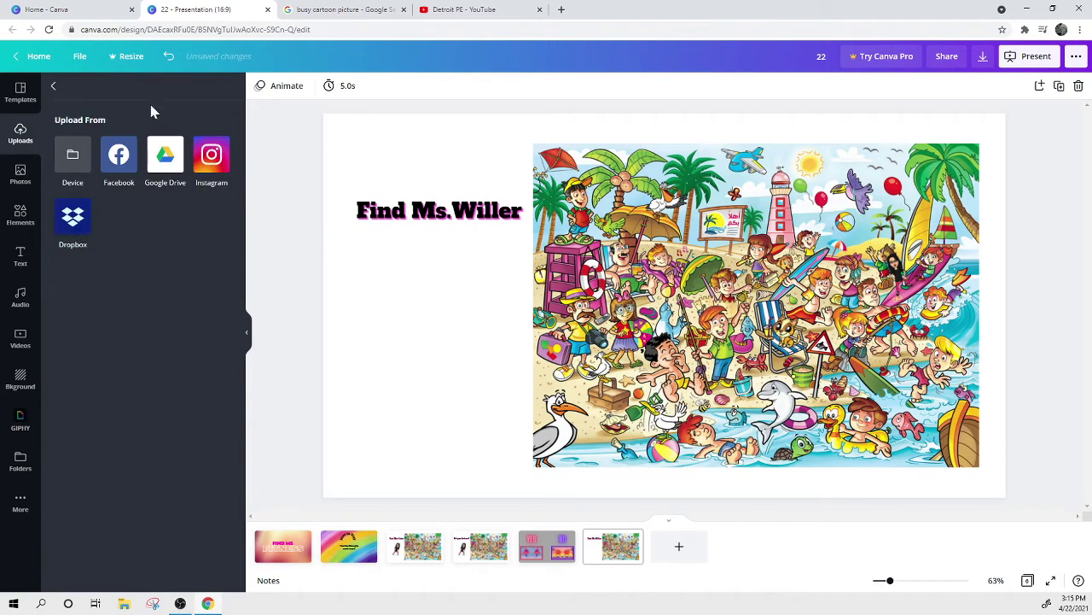
pyautogui.click(78, 160)
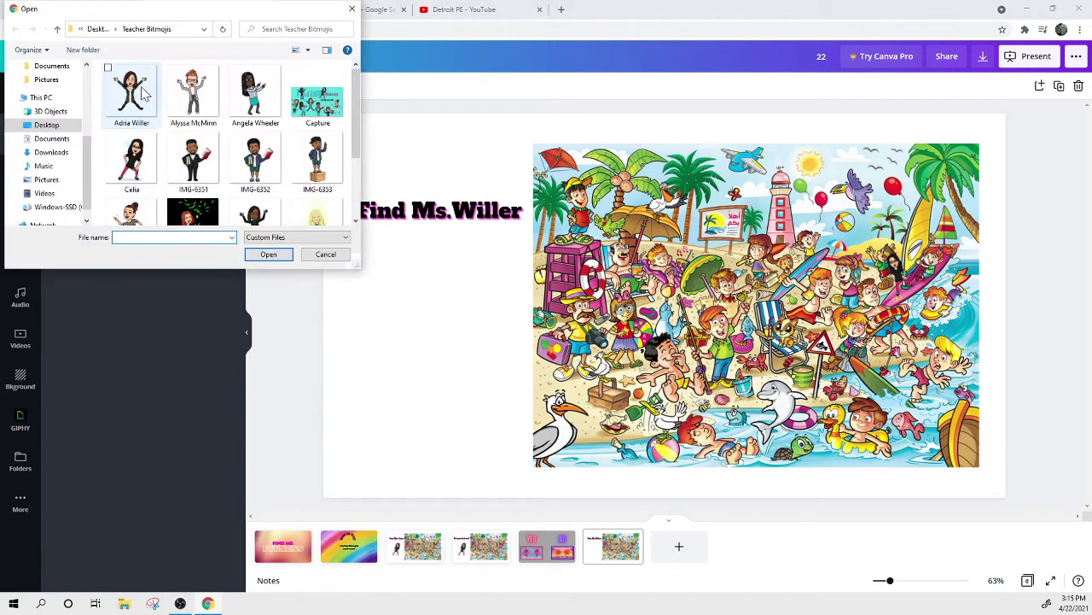
pyautogui.click(264, 255)
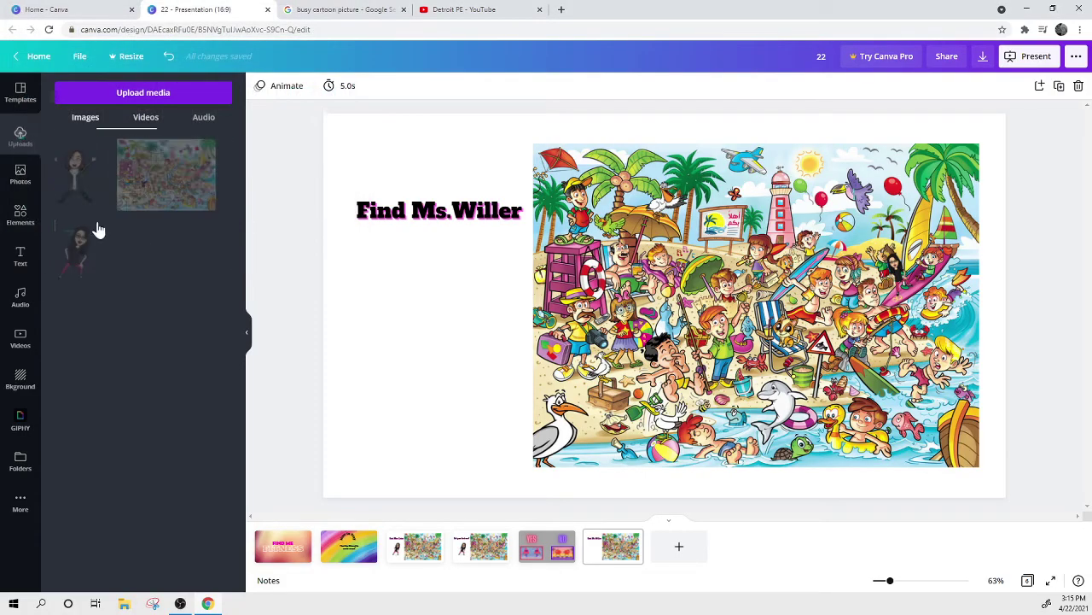
pyautogui.click(89, 175)
pyautogui.moveTo(690, 304); pyautogui.dragTo(461, 333)
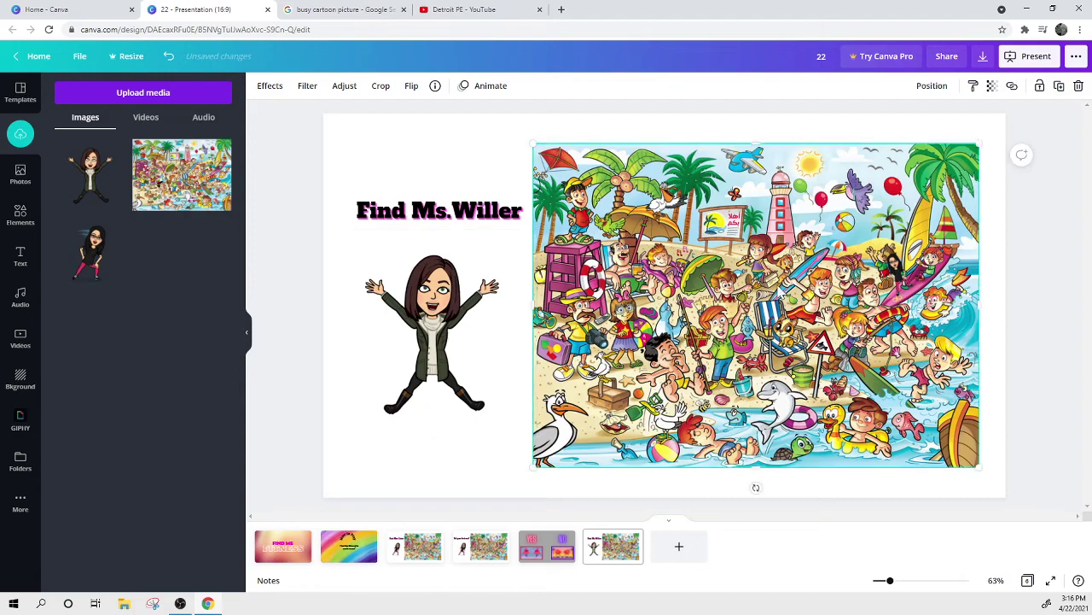
pyautogui.press('Delete')
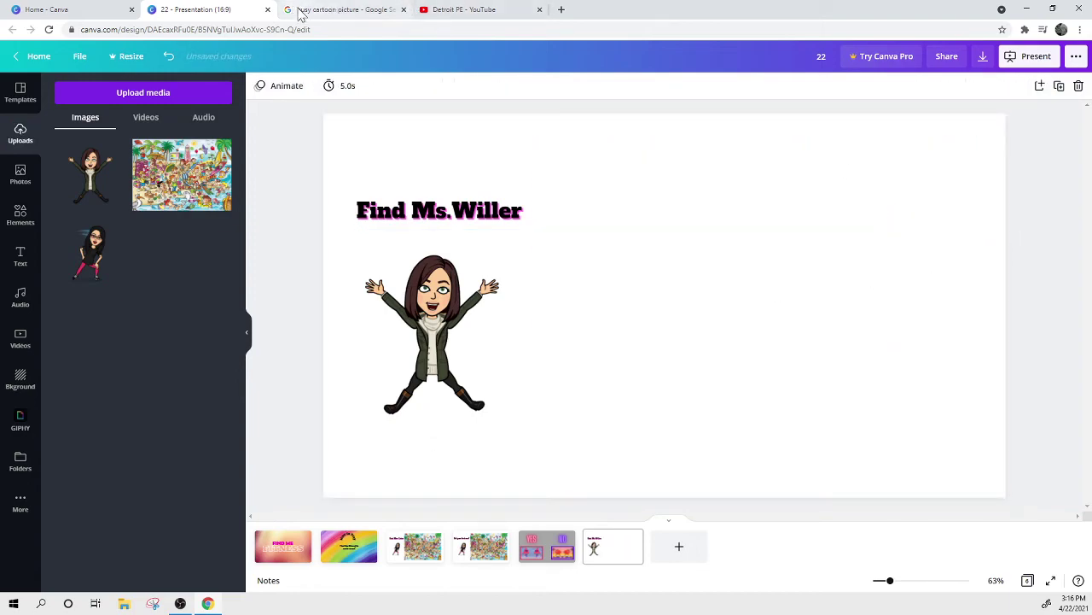
# Copy the 'School-yard 2' cartoon picture from the Google Images results.
pyautogui.click(300, 9)
pyautogui.scroll(-1, 764, 342)
pyautogui.click(982, 444)
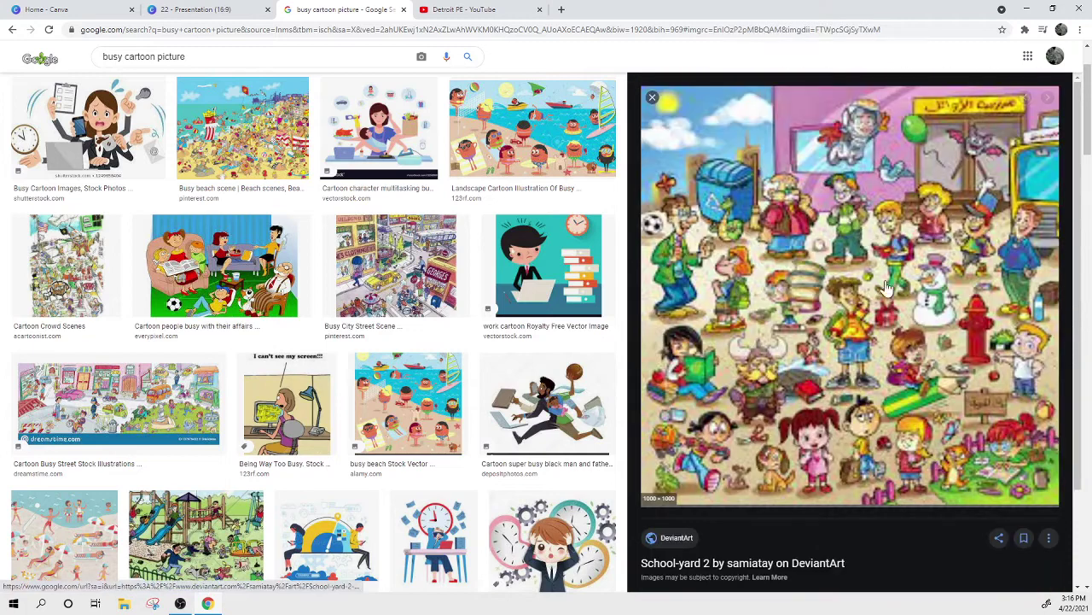
pyautogui.rightClick(864, 231)
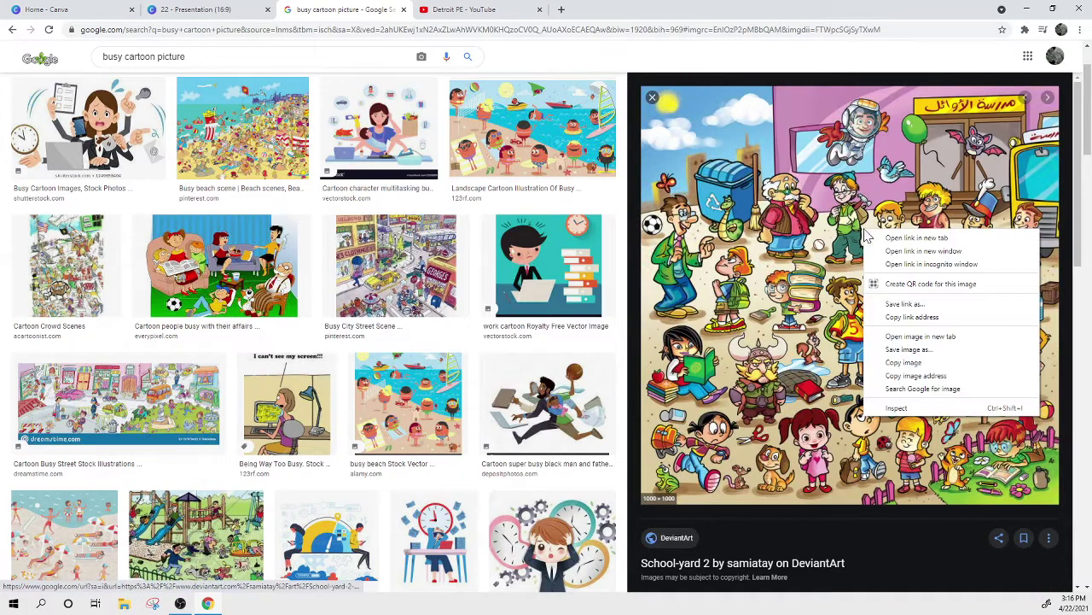
pyautogui.click(911, 362)
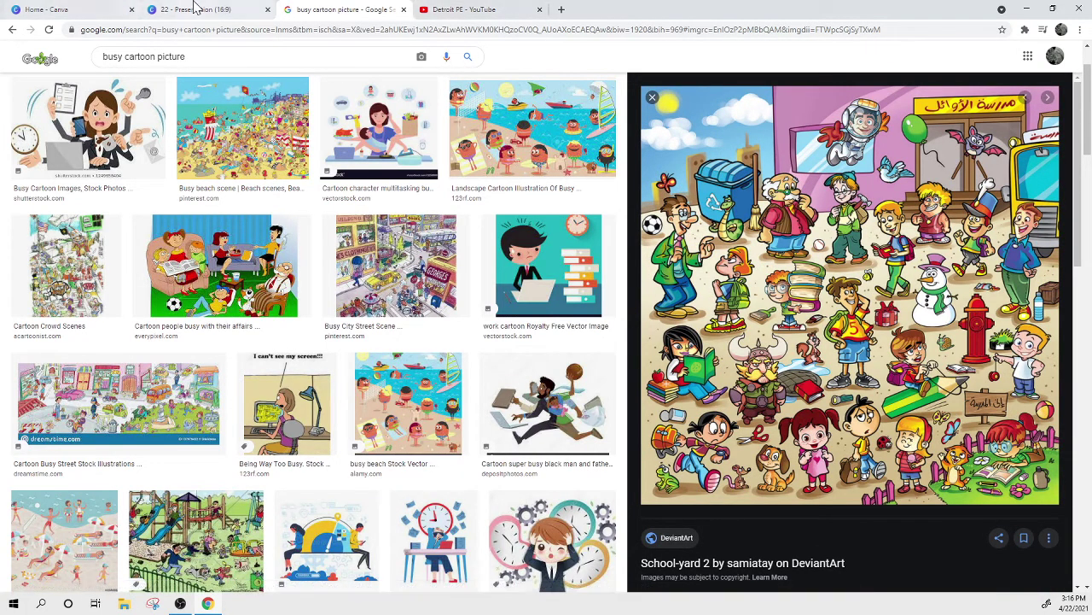
# Paste the schoolyard picture into the Canva slide, enlarged on the right side.
pyautogui.click(196, 8)
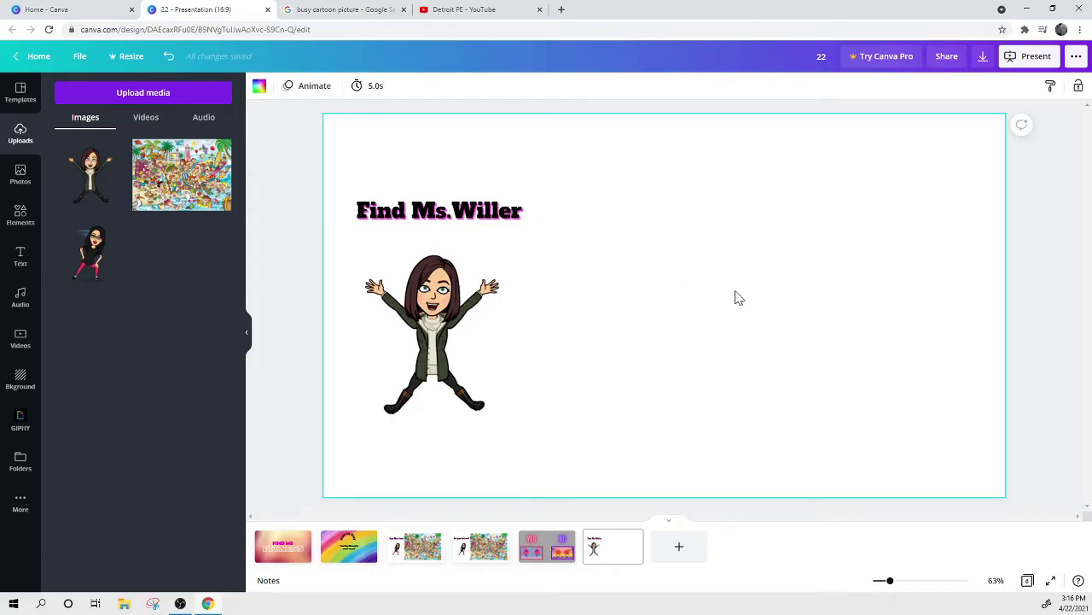
pyautogui.hotkey('ctrl', 'v')
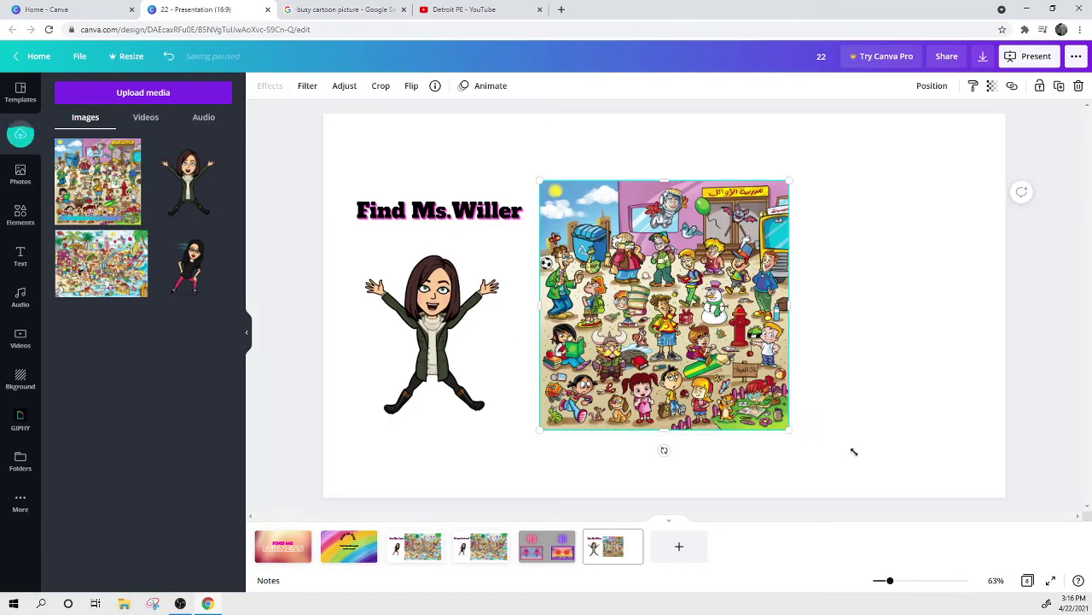
pyautogui.moveTo(853, 451); pyautogui.dragTo(930, 498)
pyautogui.moveTo(721, 419); pyautogui.dragTo(771, 364)
pyautogui.rightClick(423, 312)
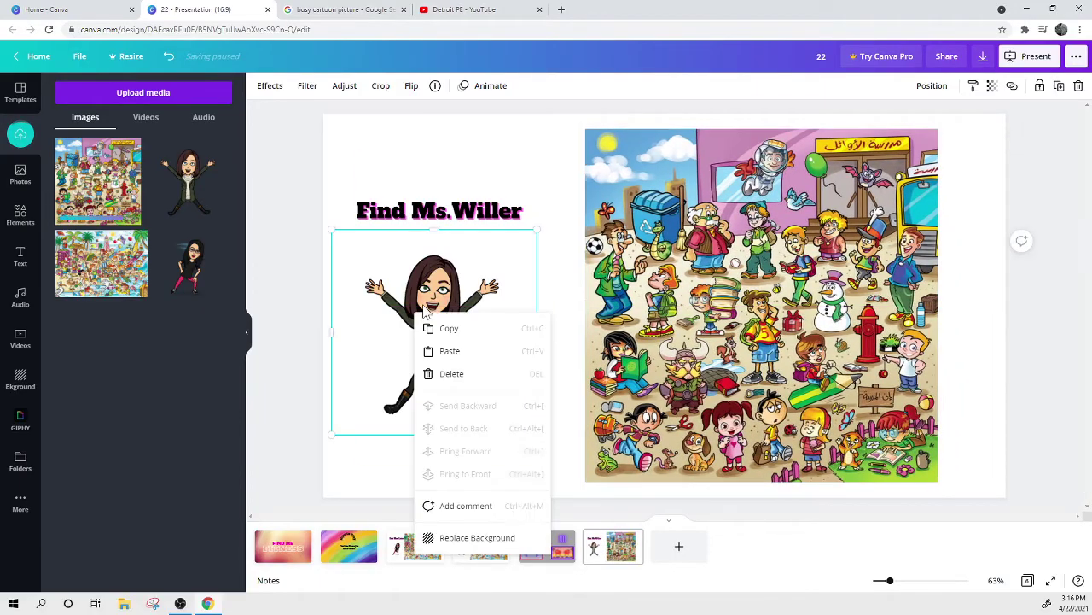
# Paste a bitmoji copy onto the schoolyard picture, crop it to the head, and tuck it into the crowd.
pyautogui.click(459, 333)
pyautogui.hotkey('ctrl', 'v')
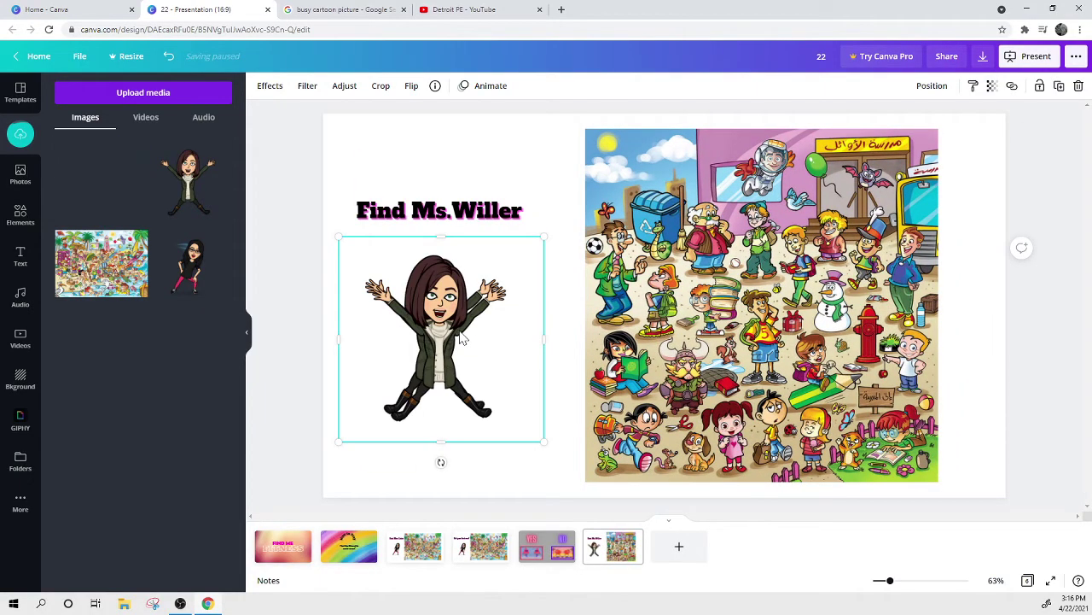
pyautogui.moveTo(461, 335); pyautogui.dragTo(770, 259)
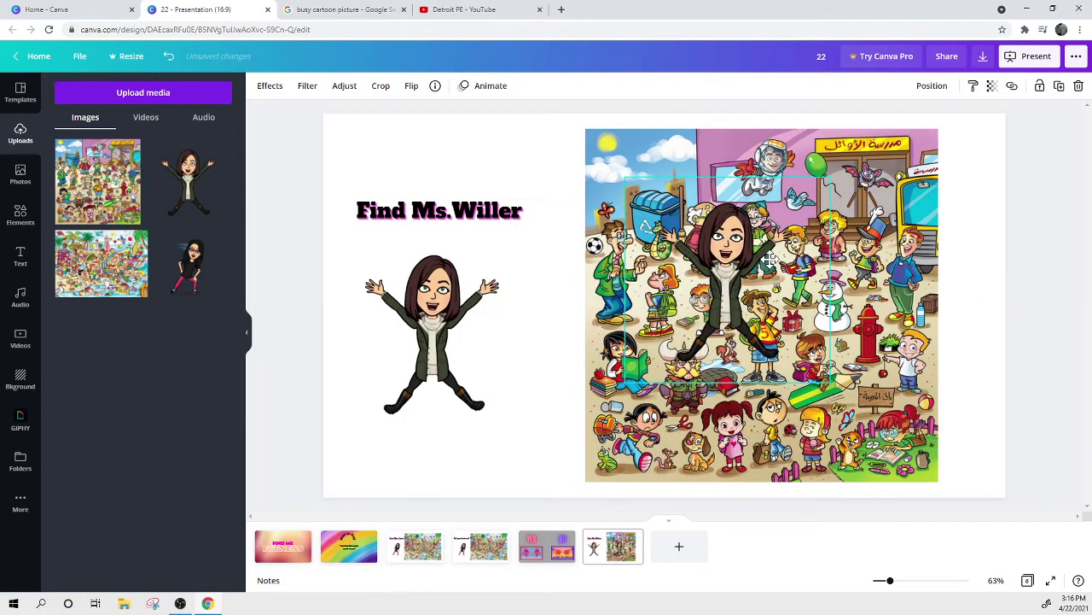
pyautogui.doubleClick(734, 283)
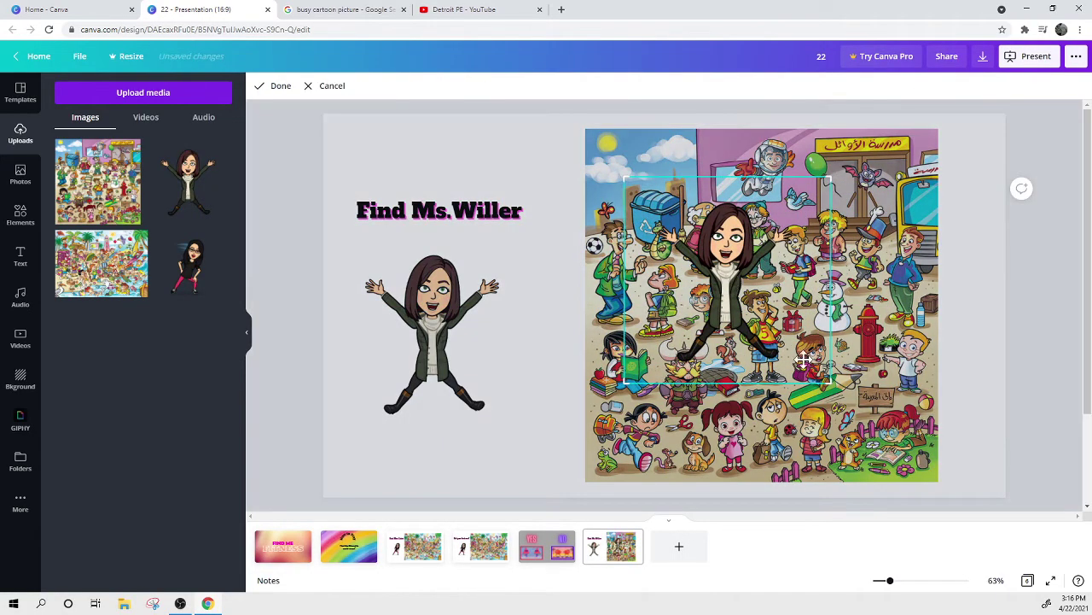
pyautogui.moveTo(828, 380); pyautogui.dragTo(819, 259)
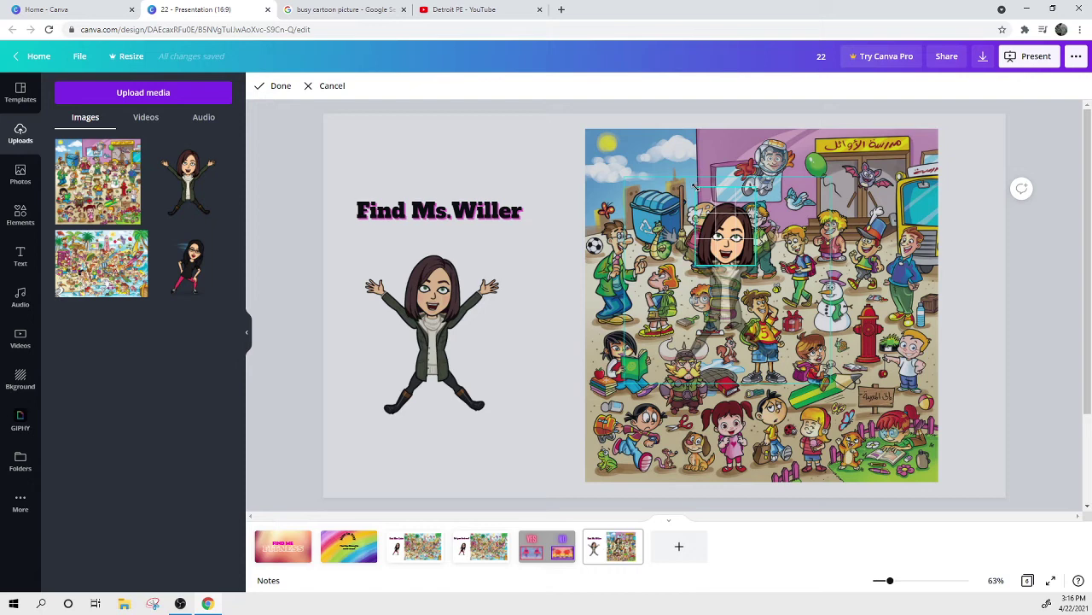
pyautogui.click(627, 186)
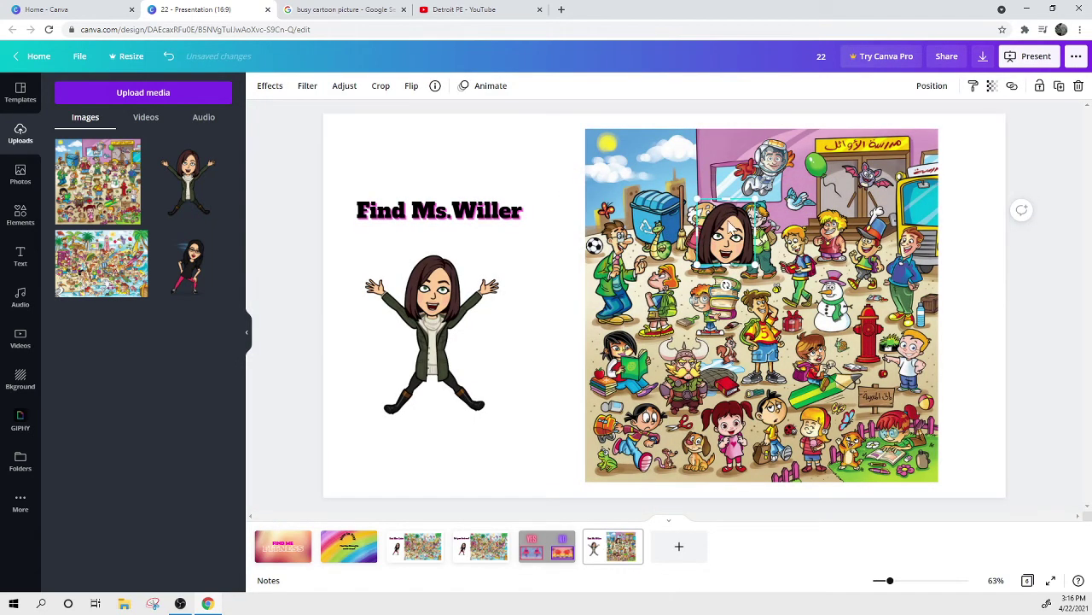
pyautogui.moveTo(733, 228); pyautogui.dragTo(629, 226)
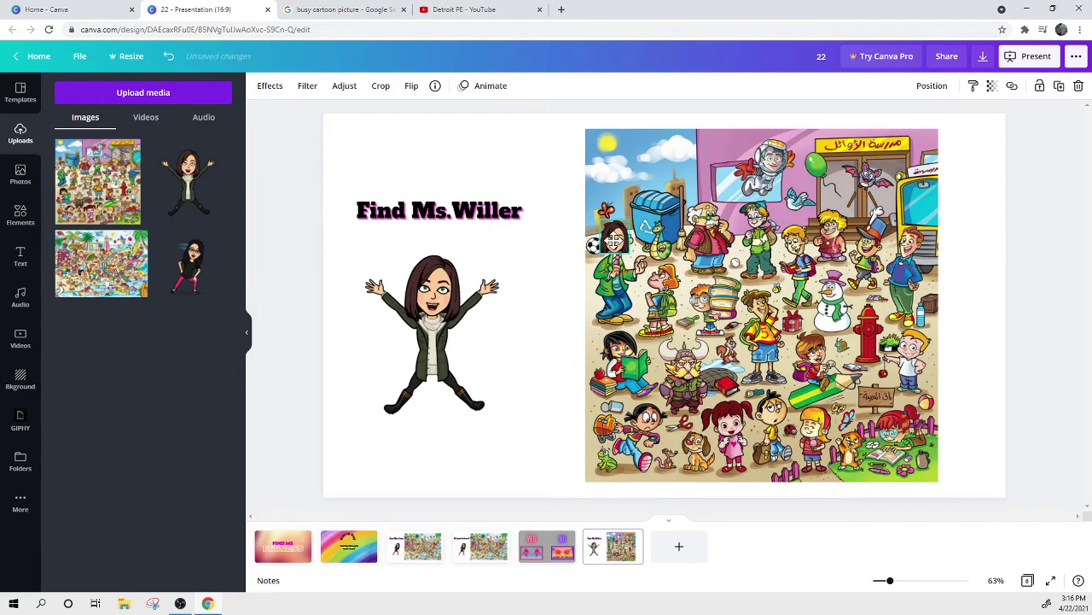
# Try lowering the hidden head's transparency, then leave it fully opaque.
pyautogui.click(540, 188)
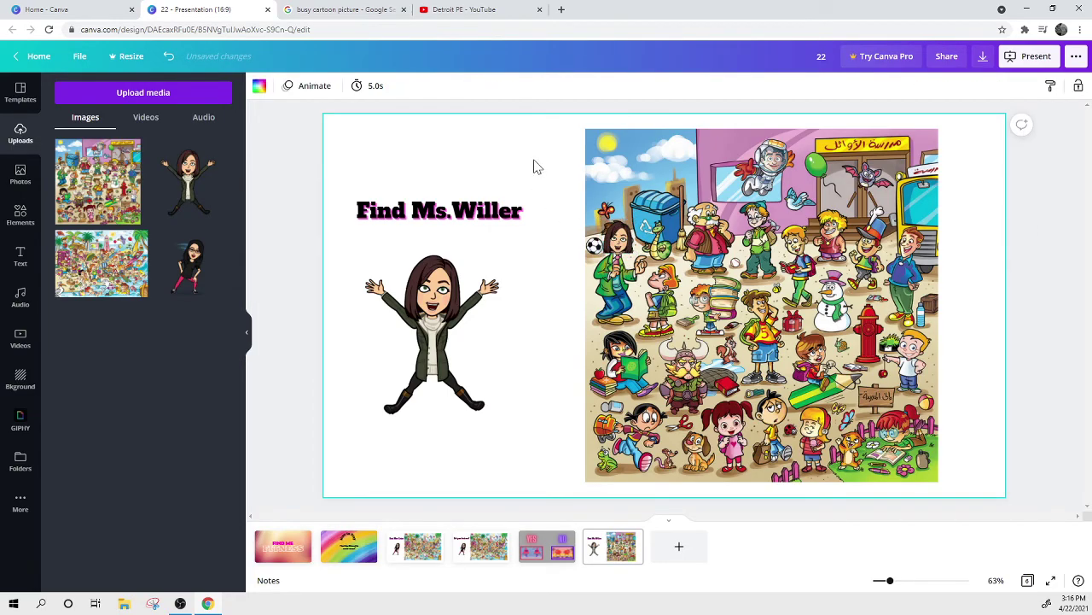
pyautogui.click(623, 245)
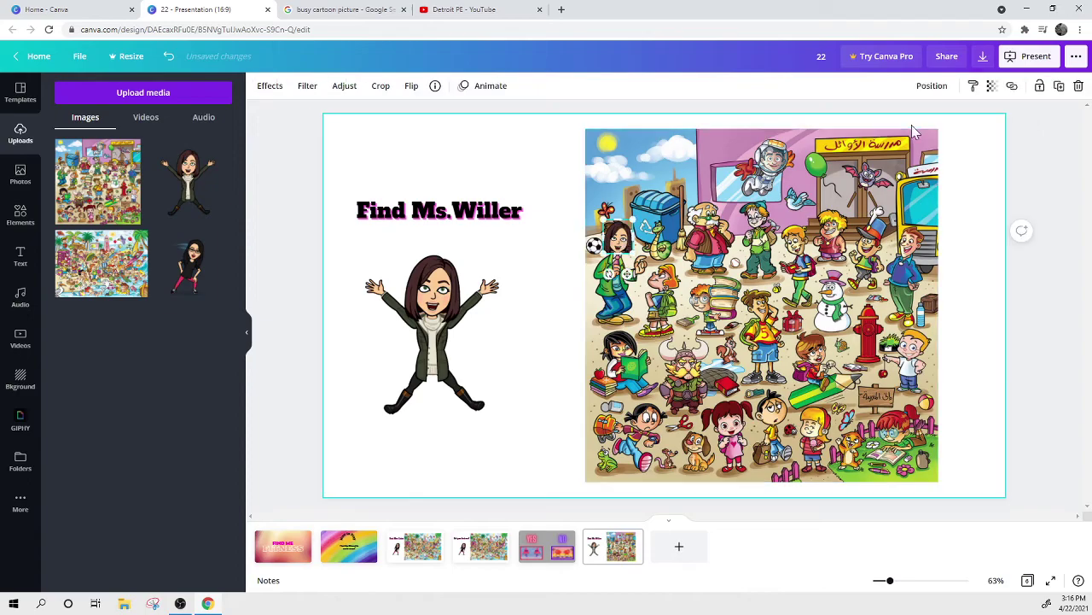
pyautogui.click(991, 87)
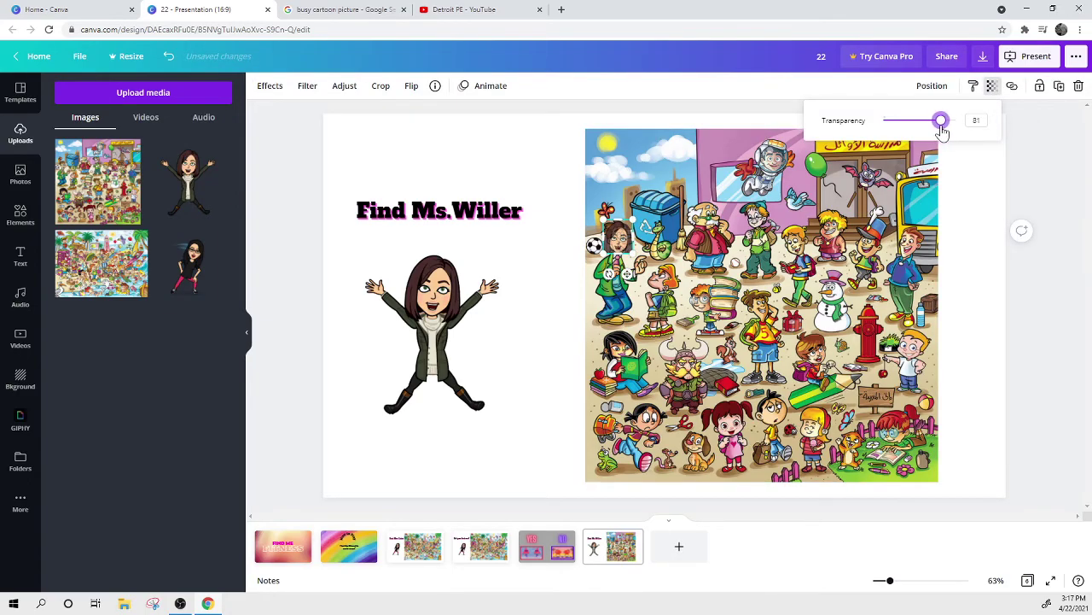
pyautogui.click(947, 132)
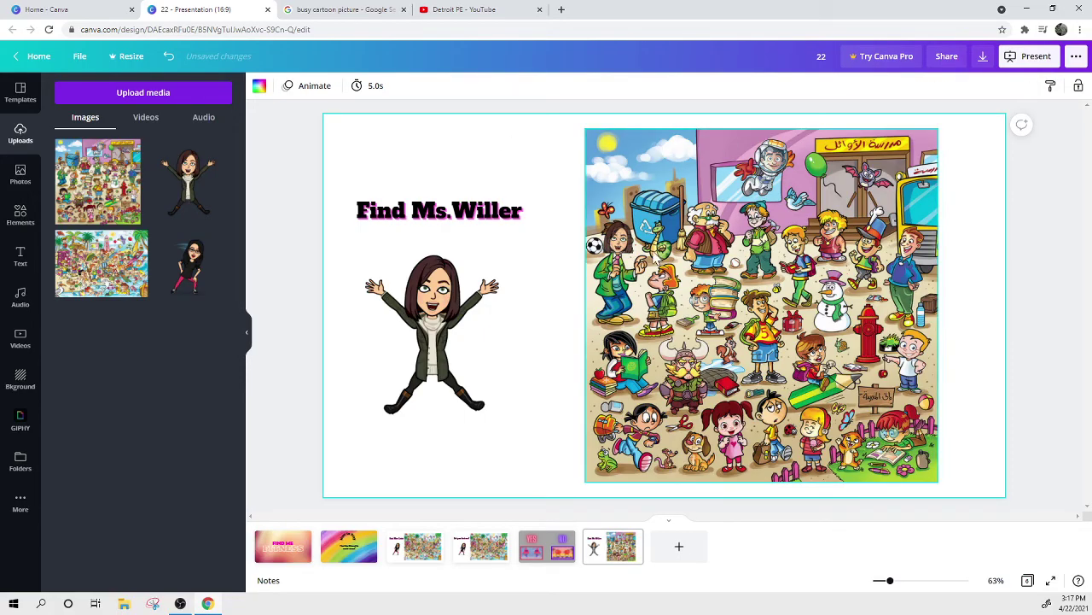
pyautogui.click(991, 87)
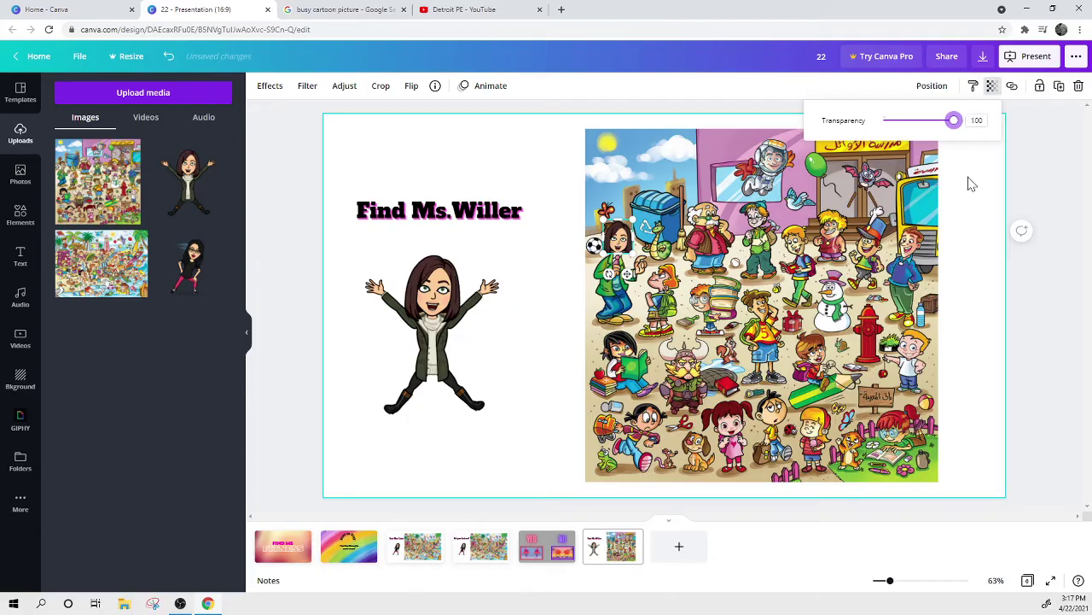
pyautogui.click(504, 172)
# Move the Find Ms.Willer title and bitmoji together slightly up and right.
pyautogui.keyDown('shift'); pyautogui.click(478, 295); pyautogui.keyUp('shift')
pyautogui.moveTo(485, 330); pyautogui.dragTo(499, 331)
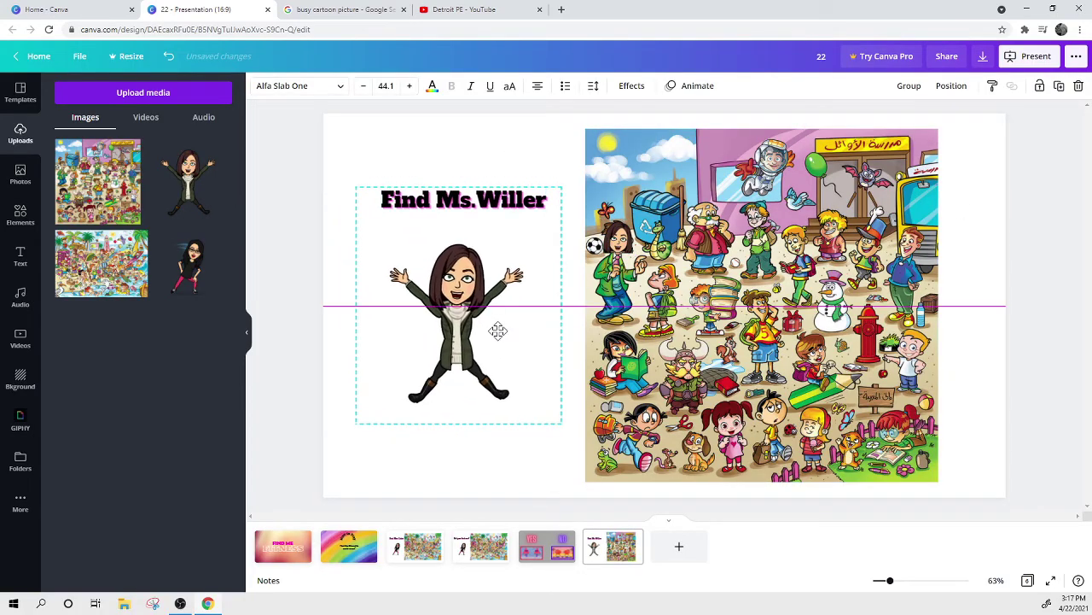
pyautogui.click(499, 149)
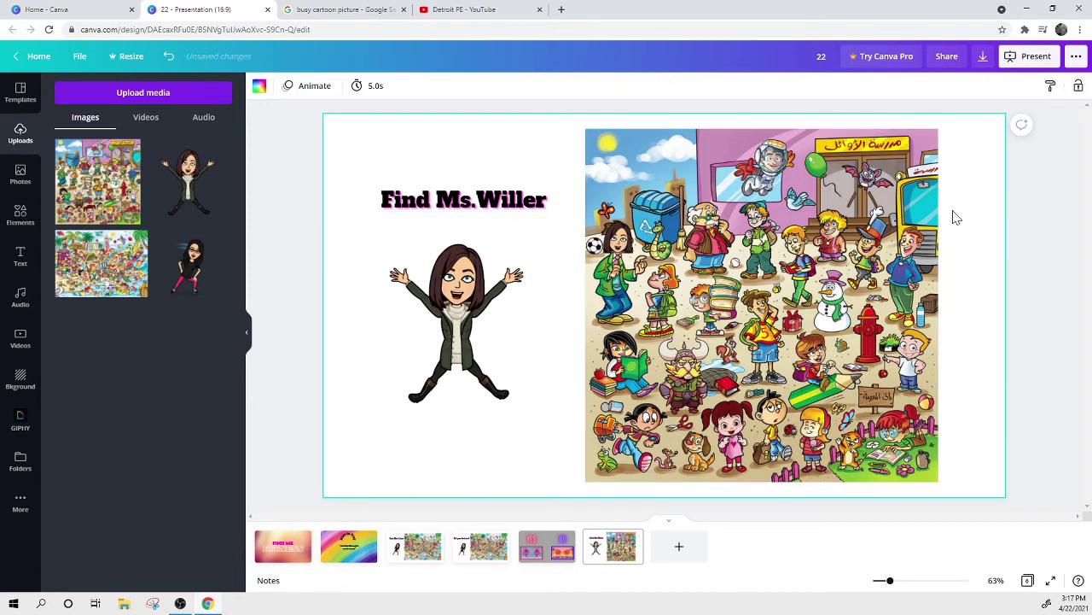
# Duplicate the slide and add a ring from Recently used, sized around the hidden bitmoji head.
pyautogui.click(1035, 212)
pyautogui.click(1059, 86)
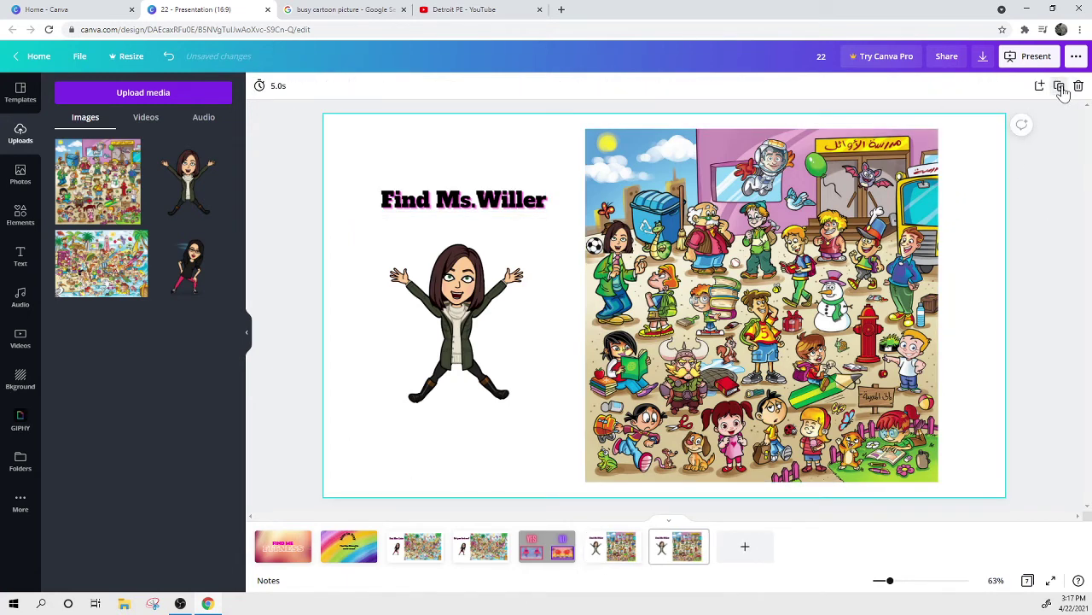
pyautogui.click(19, 213)
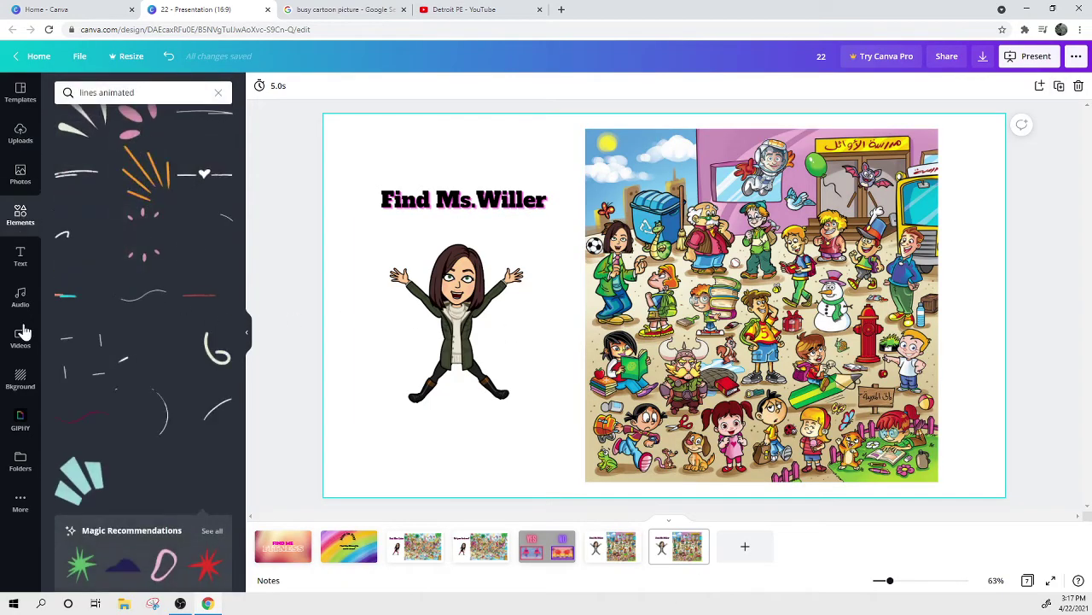
pyautogui.click(218, 92)
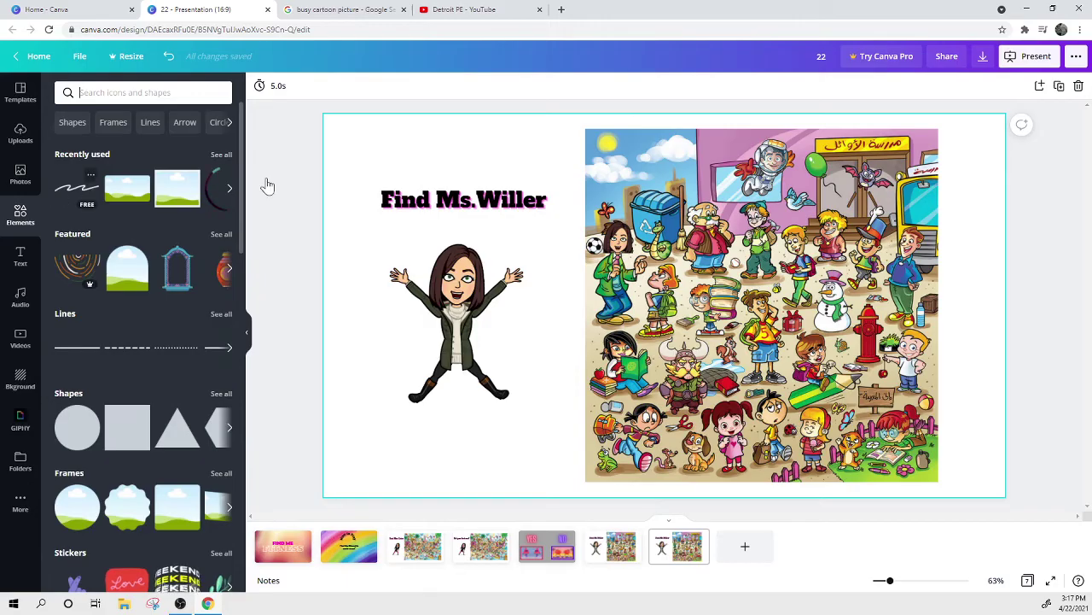
pyautogui.click(229, 190)
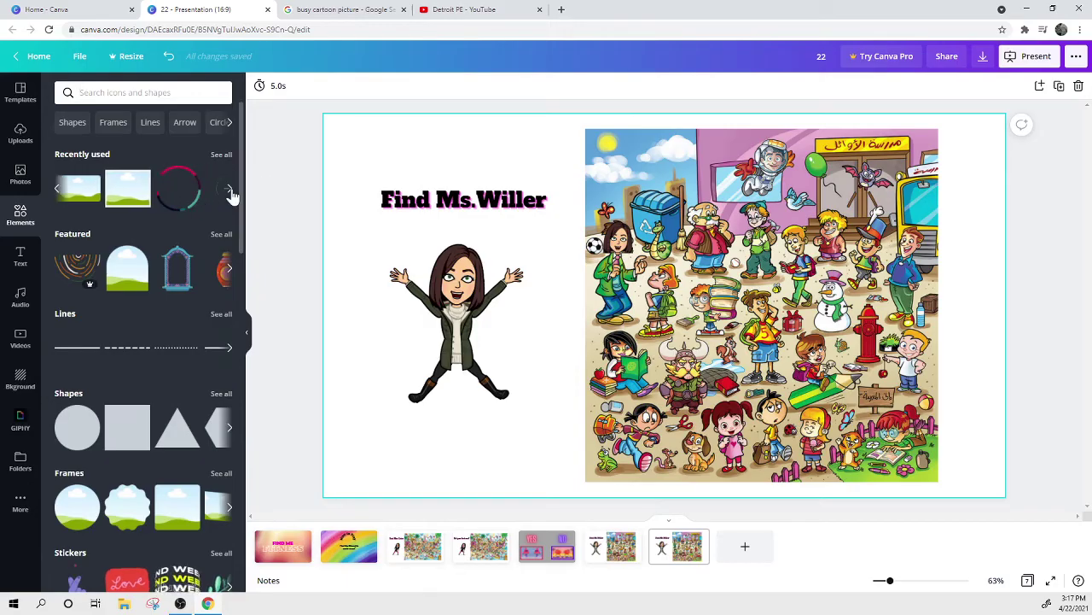
pyautogui.click(168, 205)
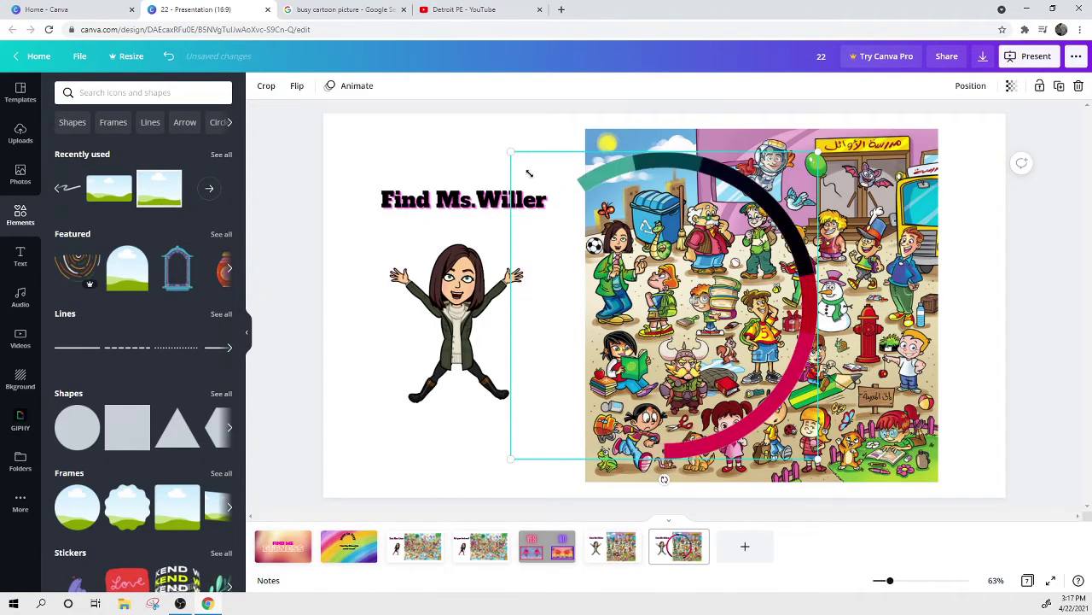
pyautogui.moveTo(530, 174); pyautogui.dragTo(734, 375)
pyautogui.moveTo(775, 418); pyautogui.dragTo(625, 244)
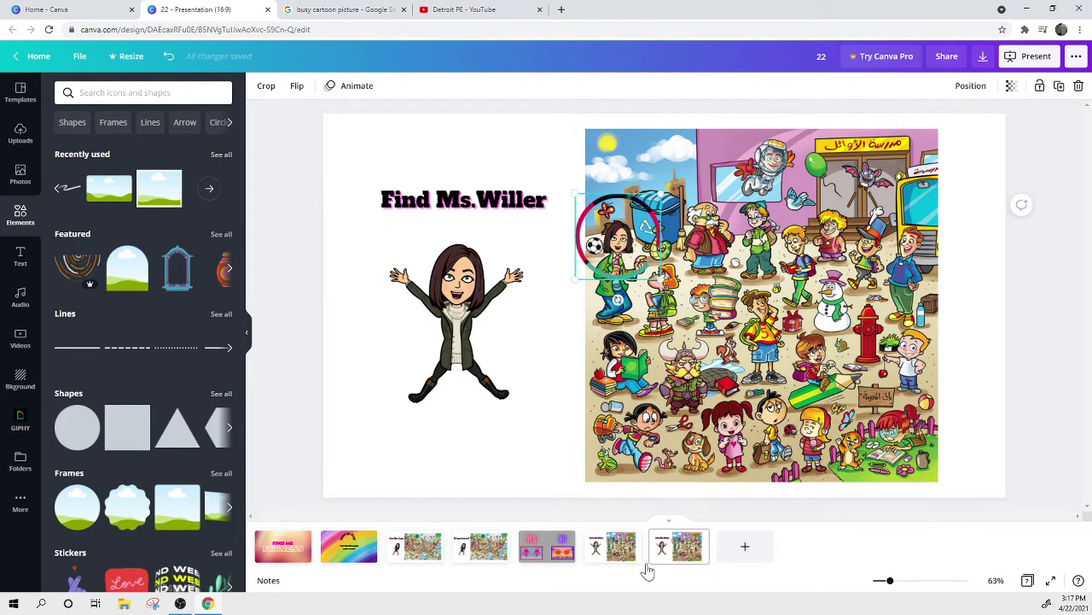
# Retitle the copied slide 'Did you find her?'.
pyautogui.doubleClick(430, 200)
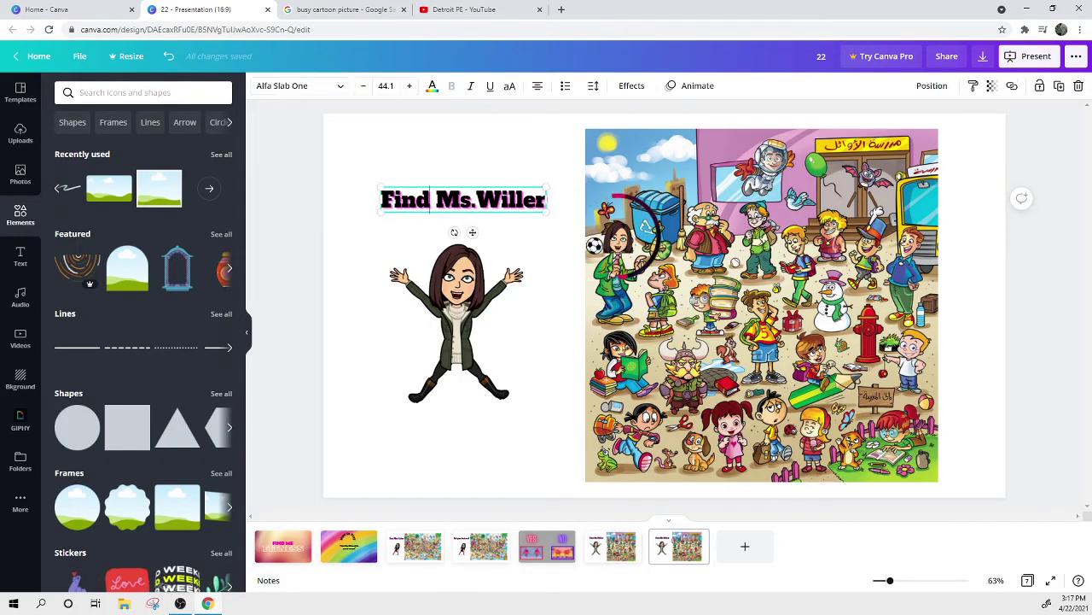
pyautogui.hotkey('ctrl', 'a')
pyautogui.write('Did you find her')
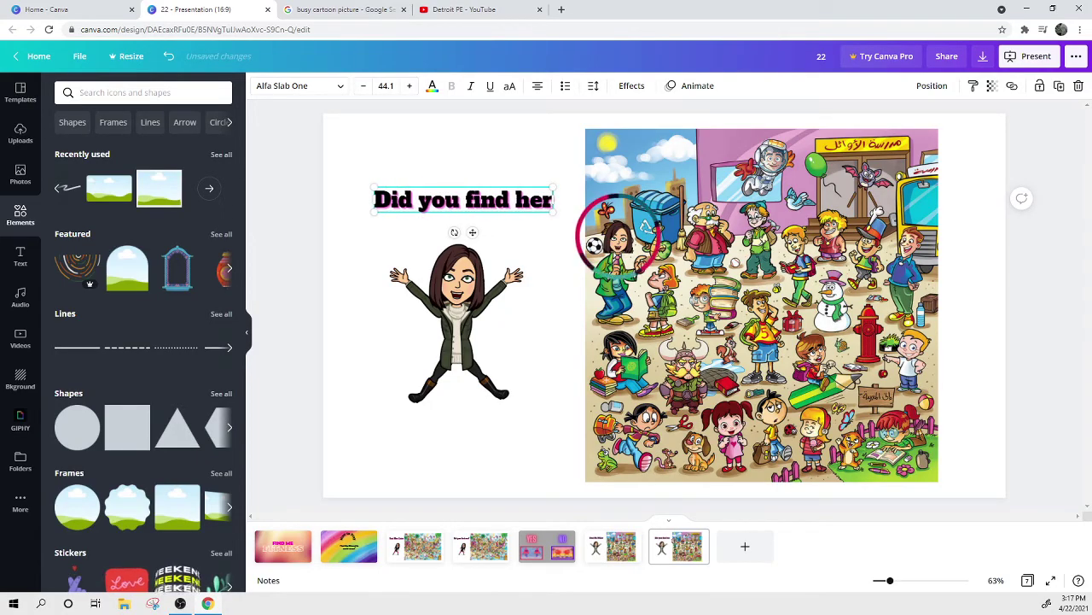
pyautogui.write('?')
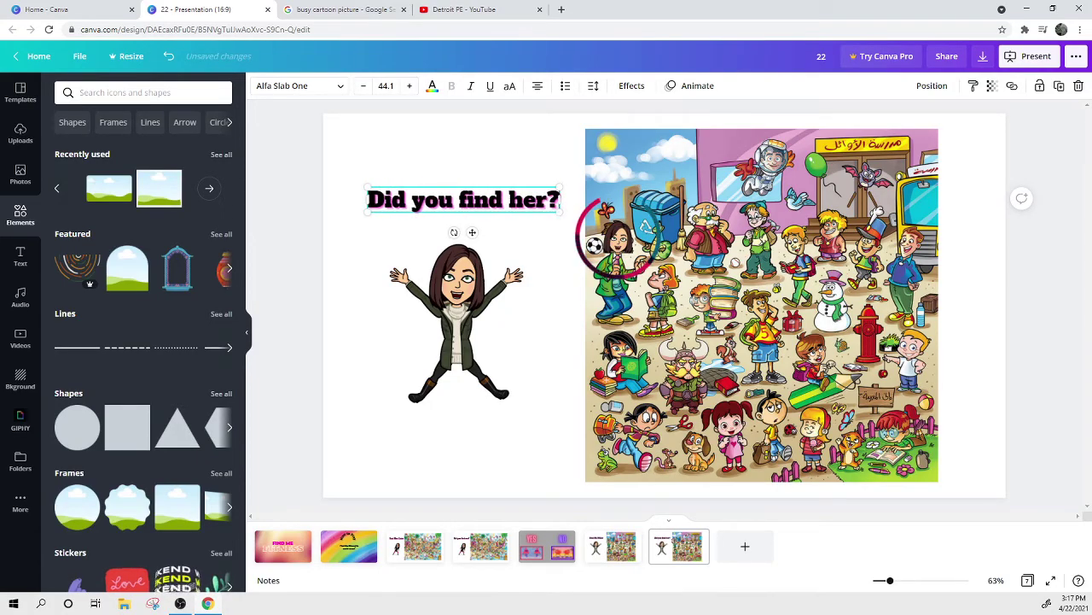
pyautogui.click(368, 134)
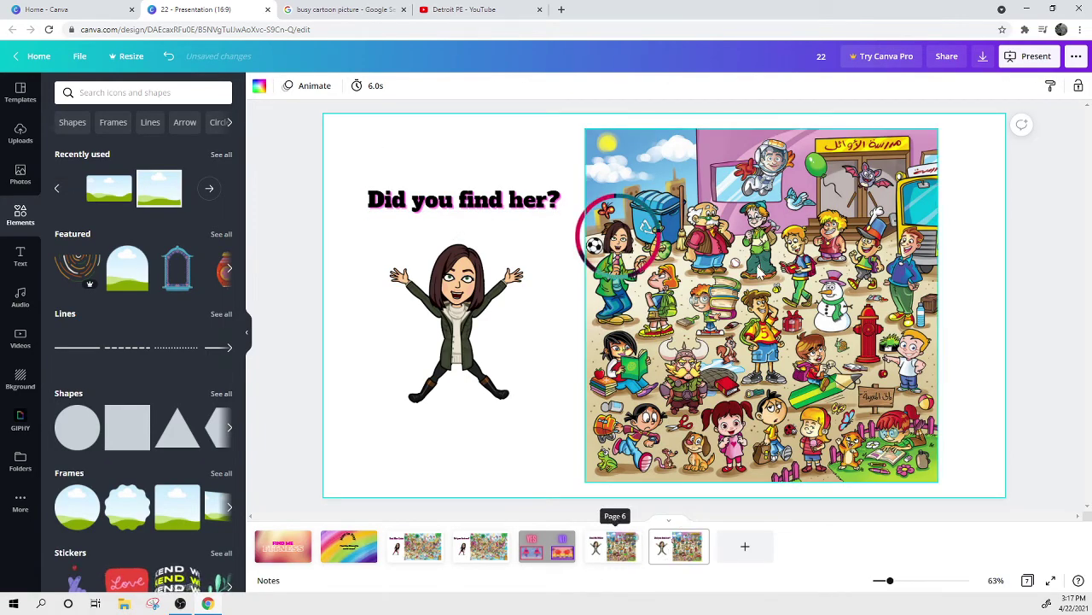
# Duplicate the YES/NO page and move the copy to the end of the deck.
pyautogui.click(551, 555)
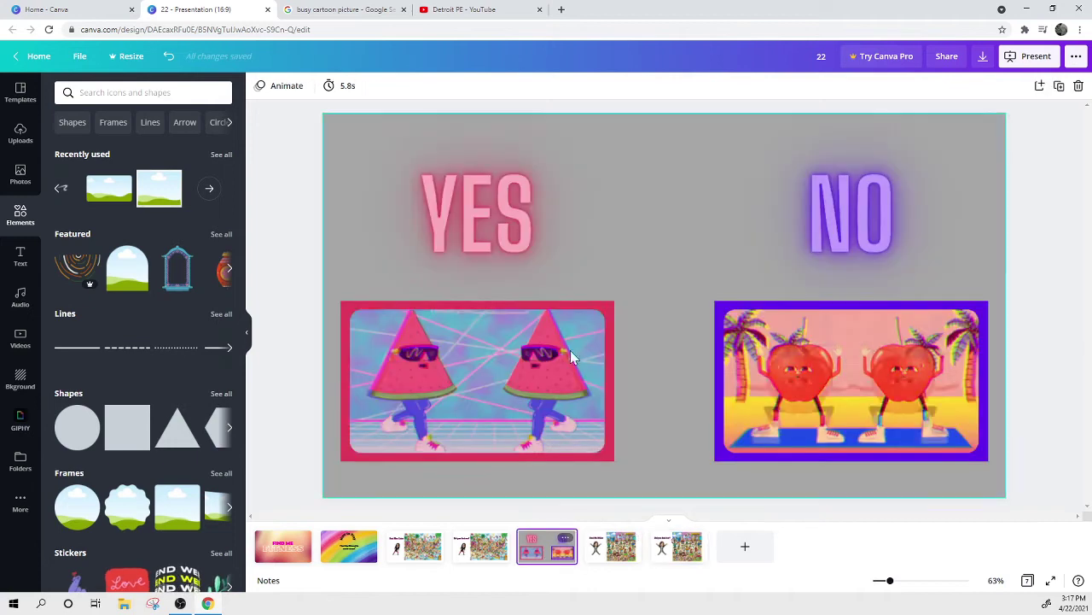
pyautogui.rightClick(546, 534)
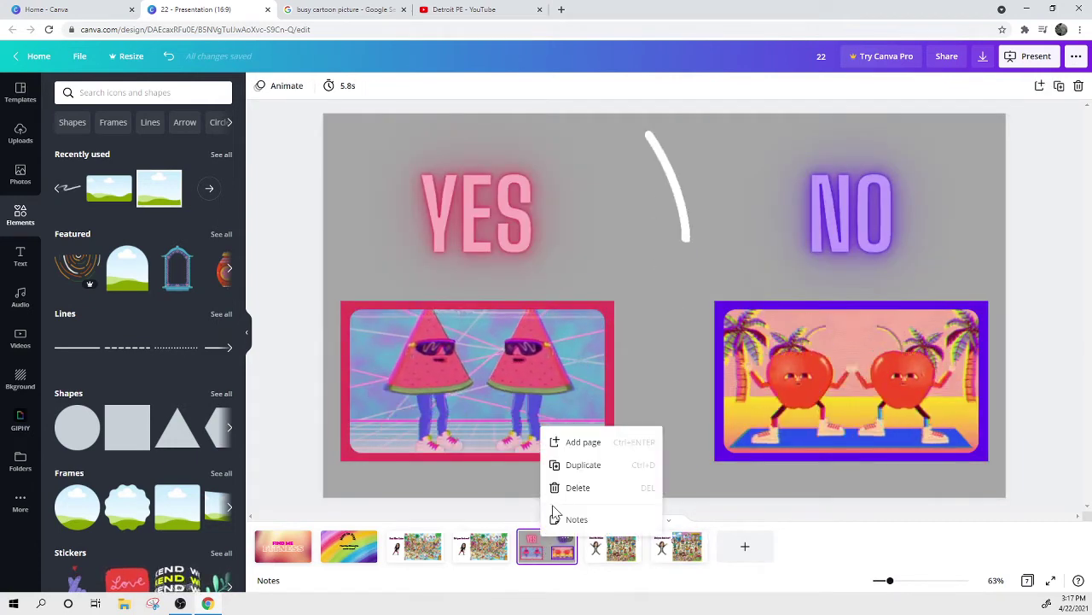
pyautogui.click(583, 465)
pyautogui.moveTo(611, 545); pyautogui.dragTo(772, 548)
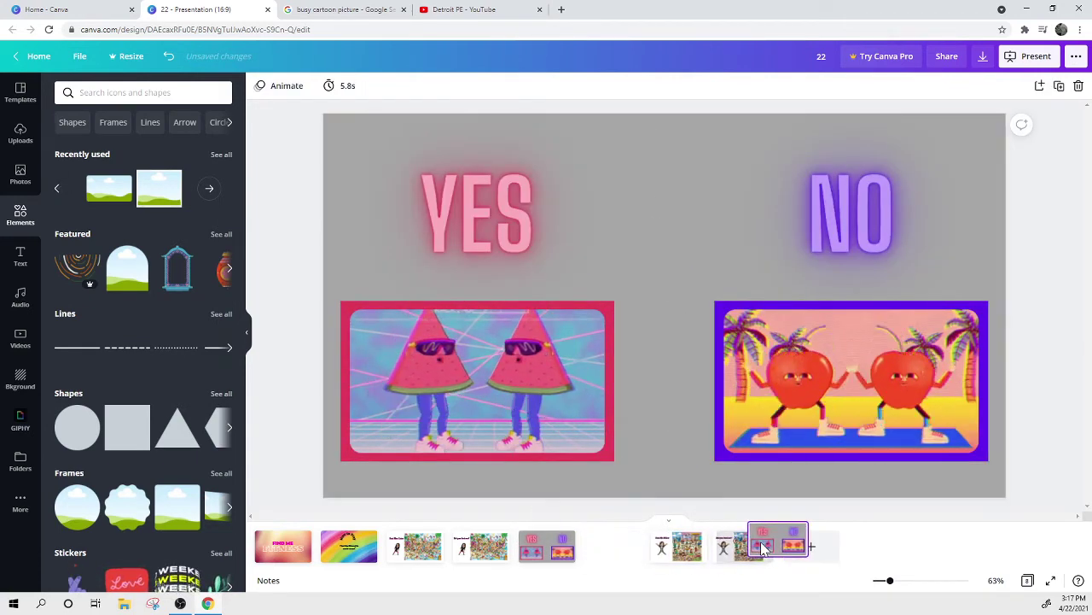
pyautogui.click(670, 551)
pyautogui.click(734, 540)
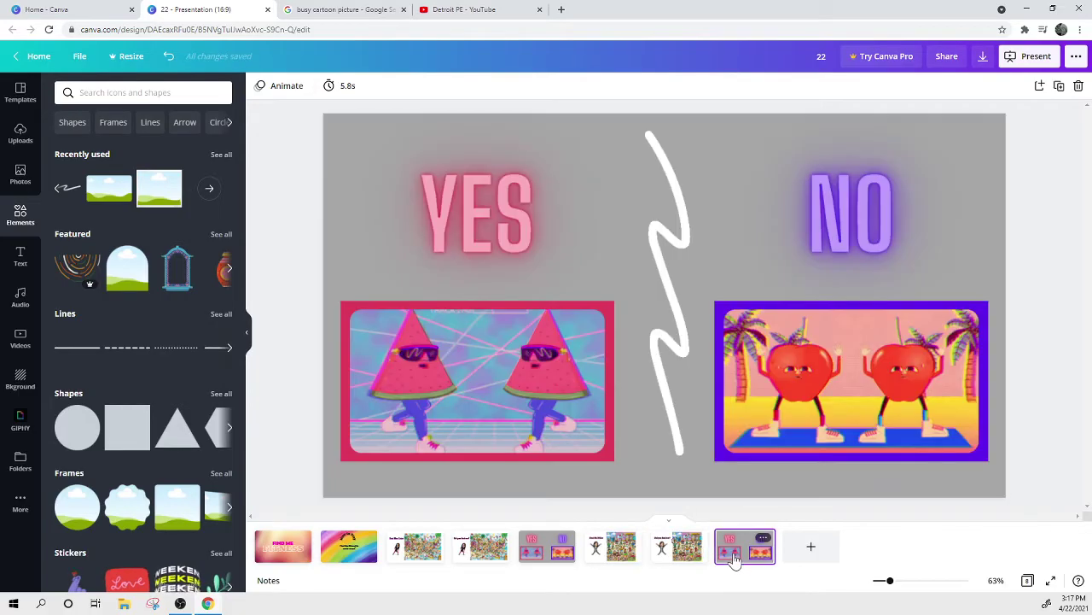
# Delete the watermelon and red fruit GIFs from the copied page's frames.
pyautogui.click(460, 352)
pyautogui.press('Delete')
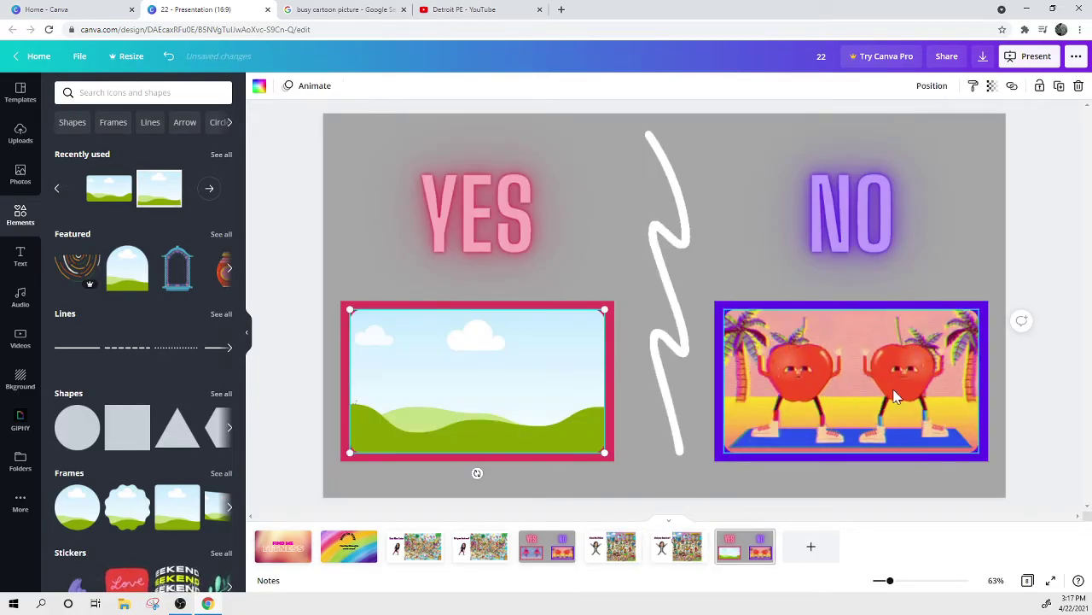
pyautogui.click(845, 376)
pyautogui.press('Delete')
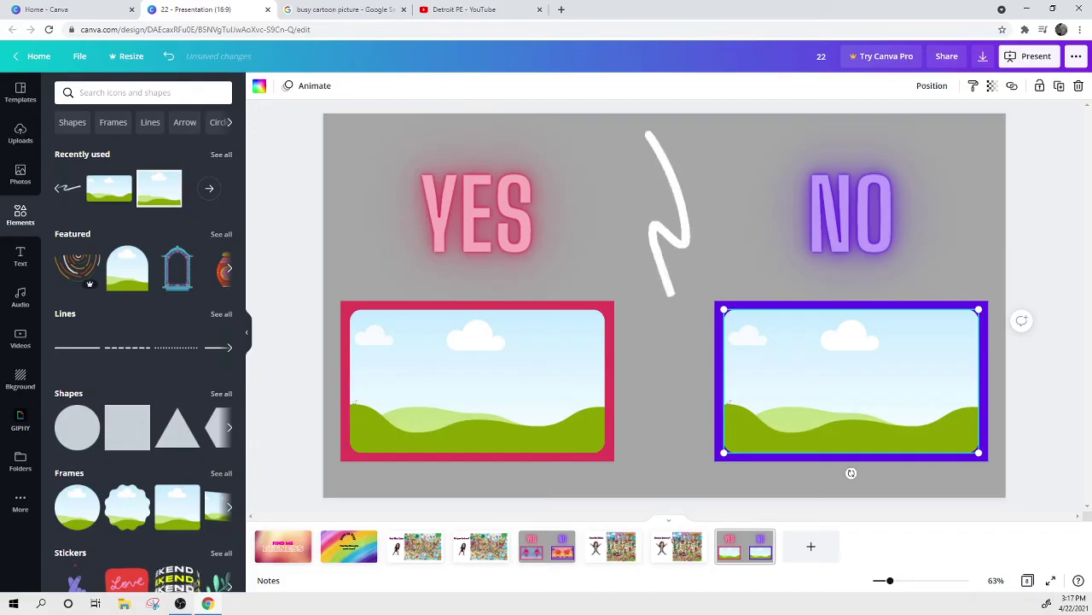
# Try adding the grape and dancing lemons GIFs from earlier results, then delete both.
pyautogui.click(21, 420)
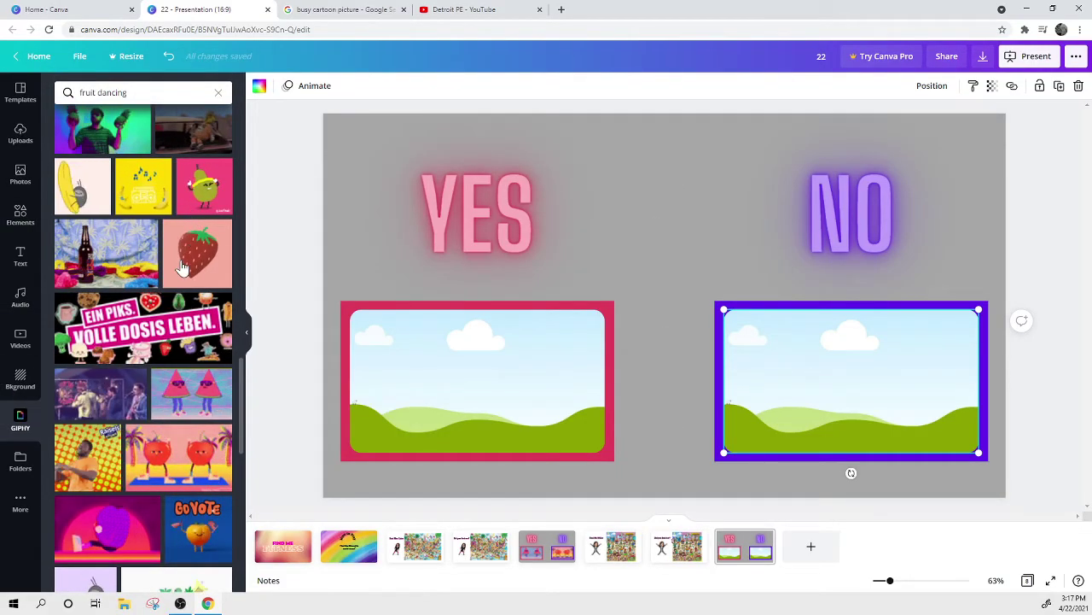
pyautogui.scroll(-2, 178, 294)
pyautogui.scroll(-2, 175, 305)
pyautogui.scroll(-2, 183, 376)
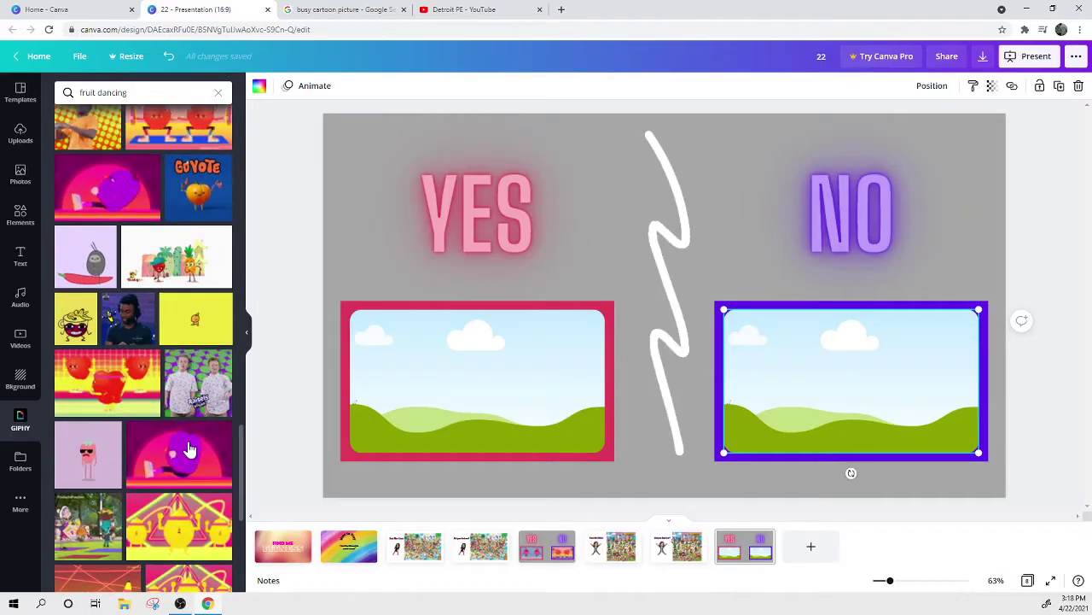
pyautogui.click(189, 449)
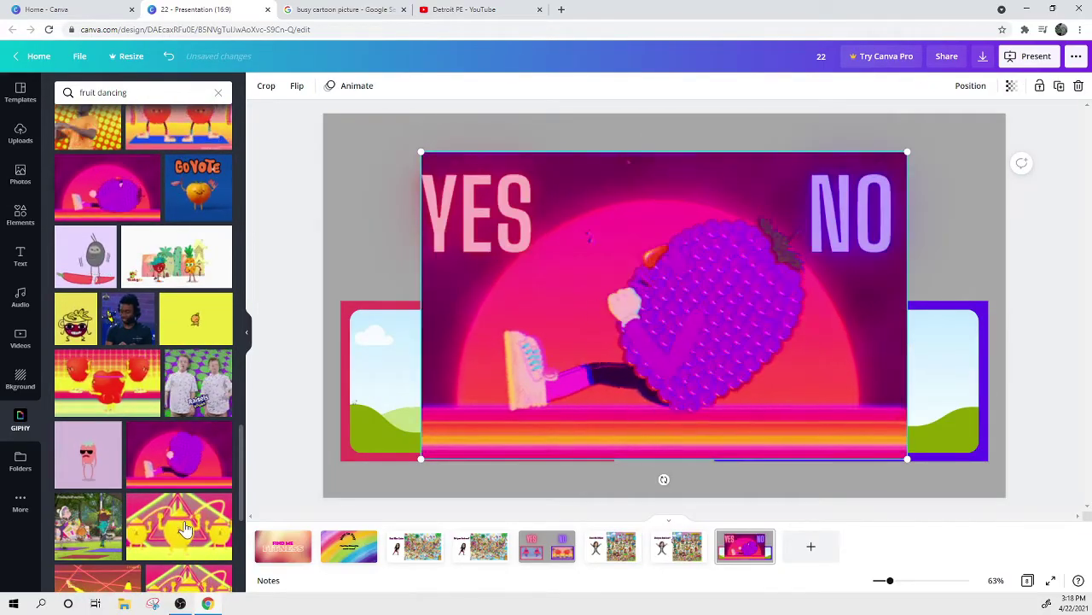
pyautogui.moveTo(641, 298); pyautogui.dragTo(683, 301)
pyautogui.press('Delete')
pyautogui.click(683, 301)
pyautogui.press('Delete')
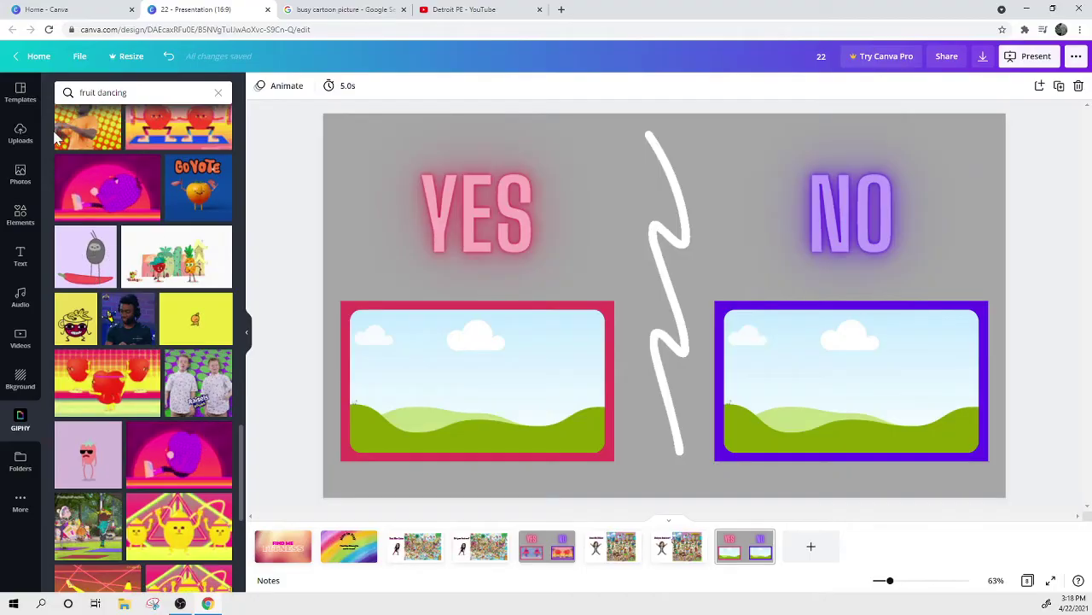
# Reload the editor and drag the purple grape GIF from uploaded videos into the YES frame.
pyautogui.click(22, 134)
pyautogui.click(146, 117)
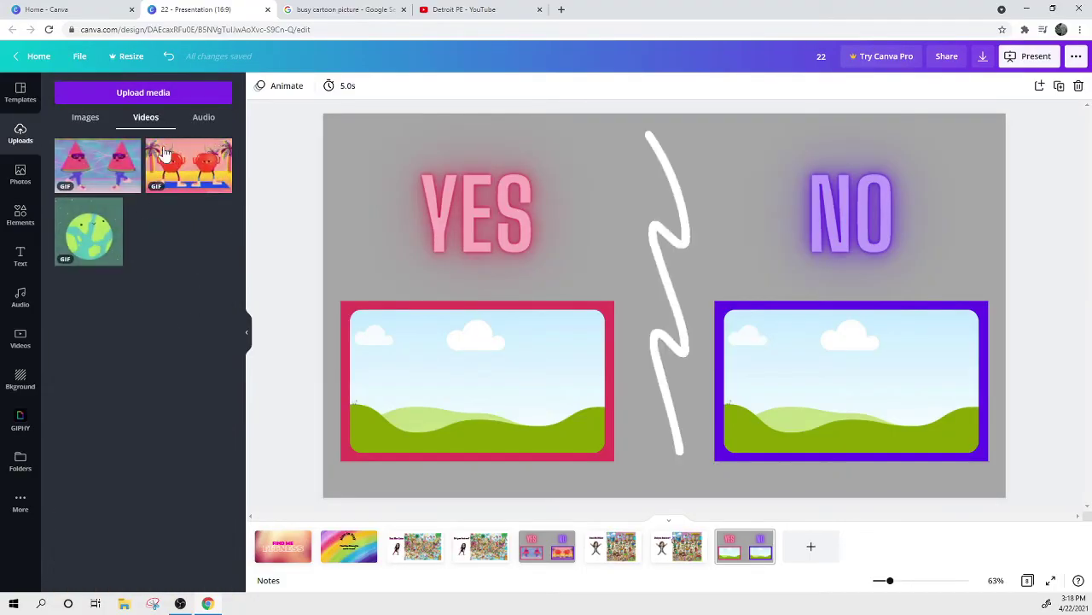
pyautogui.click(49, 29)
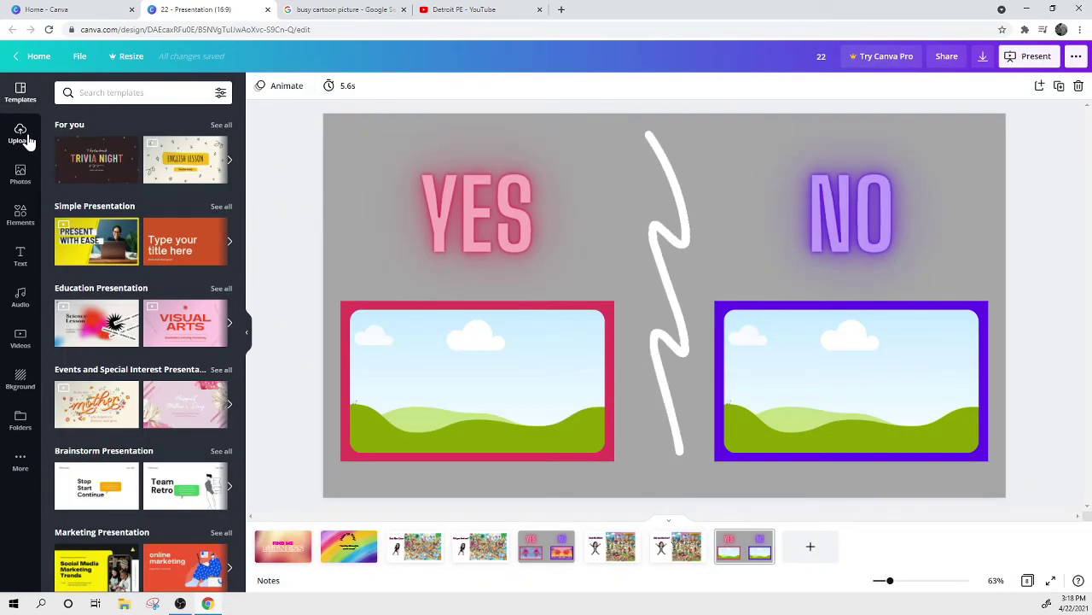
pyautogui.click(23, 137)
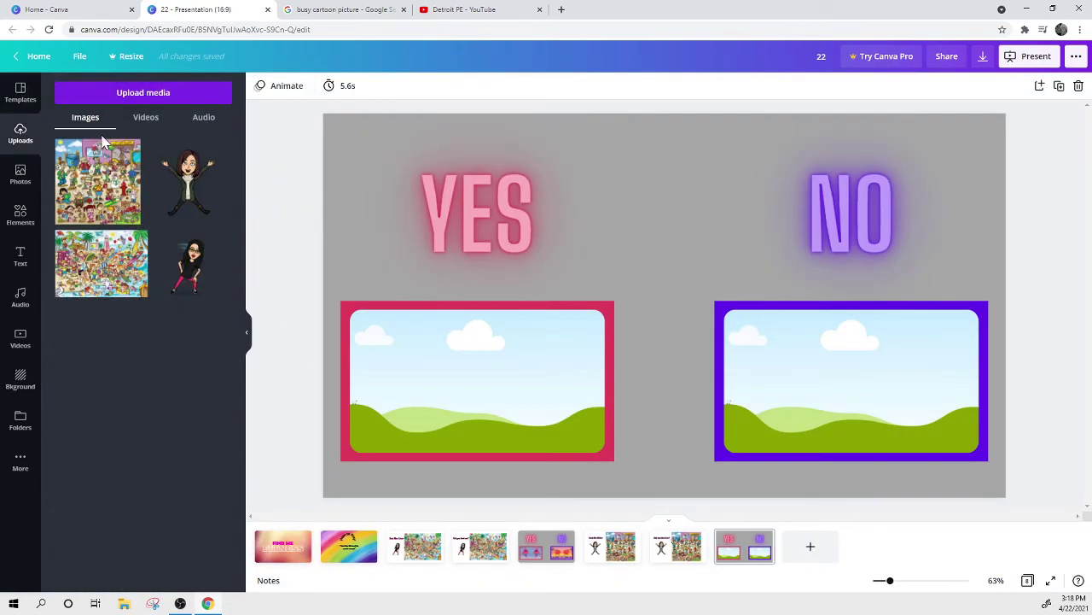
pyautogui.click(141, 121)
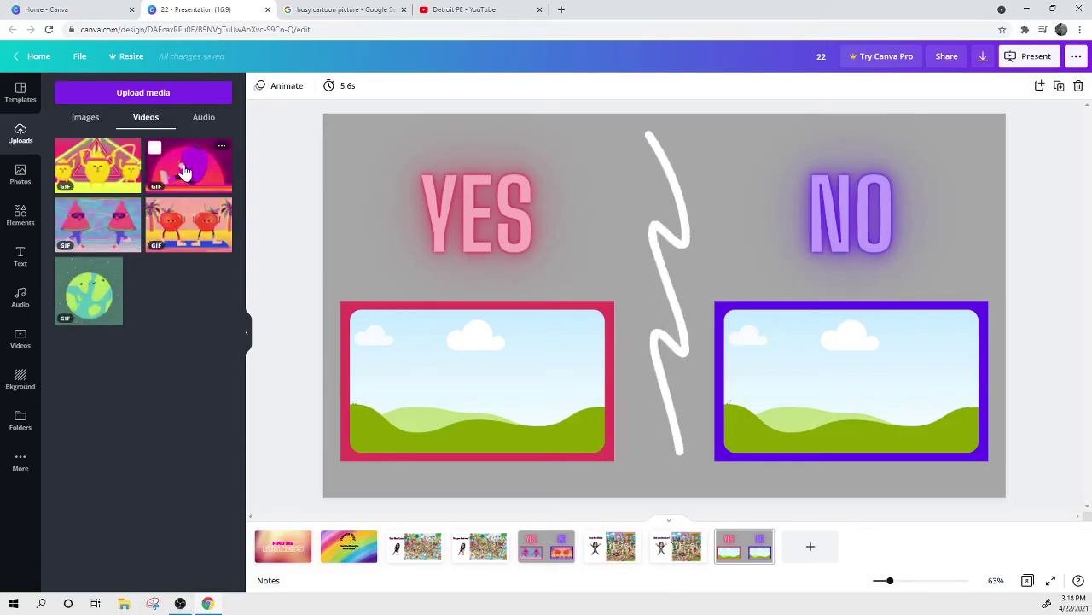
pyautogui.moveTo(162, 170); pyautogui.dragTo(439, 355)
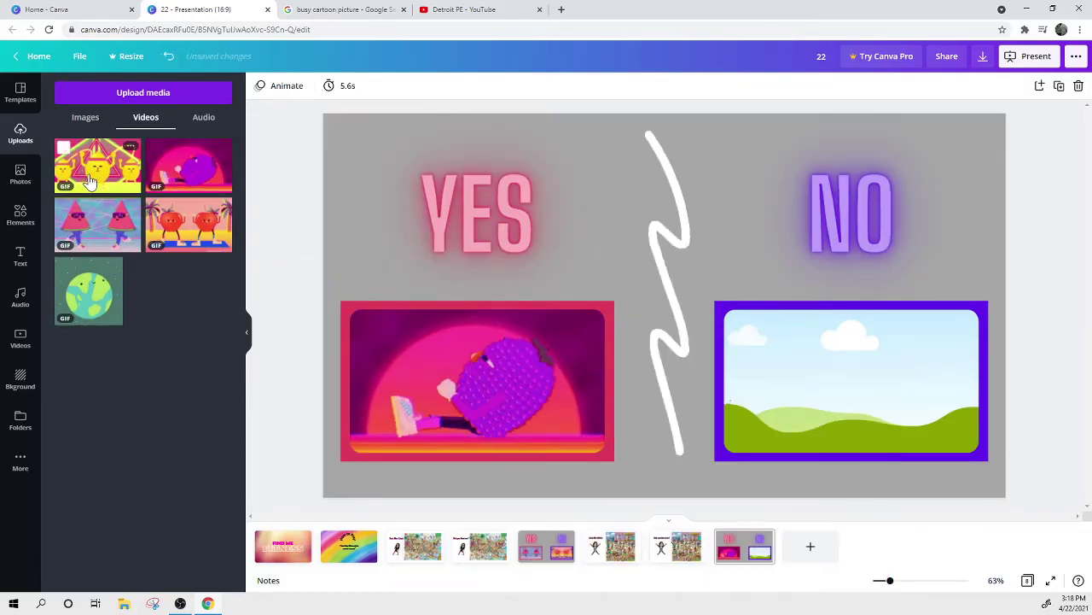
# Add the dancing lemons GIF and place it into the NO frame.
pyautogui.moveTo(97, 164)
pyautogui.mouseDown()
pyautogui.moveTo(739, 293)
pyautogui.moveTo(773, 361)
pyautogui.moveTo(104, 170)
pyautogui.mouseUp()
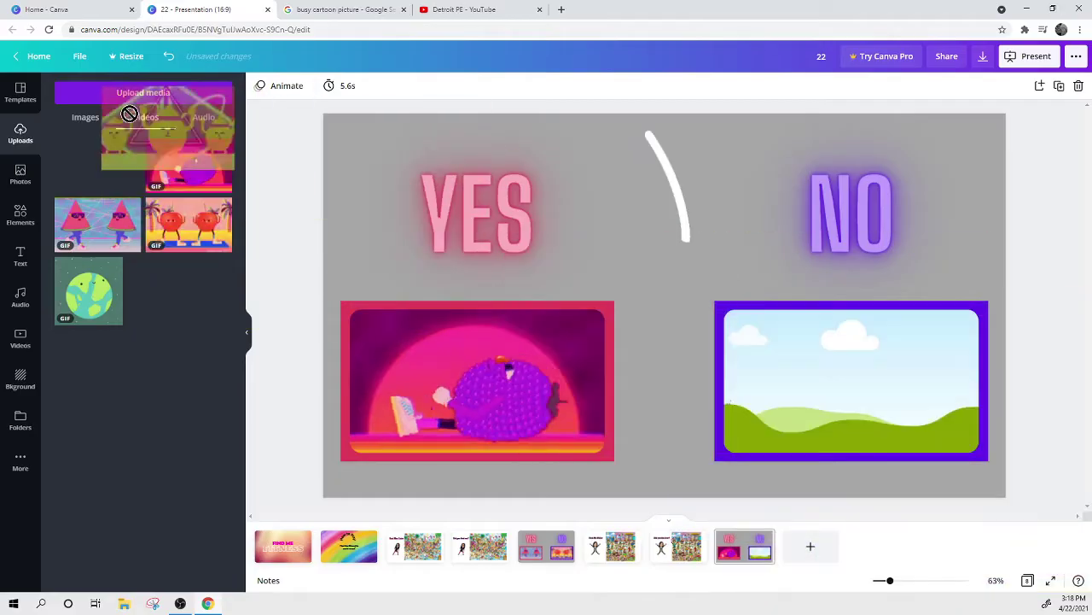
pyautogui.click(104, 171)
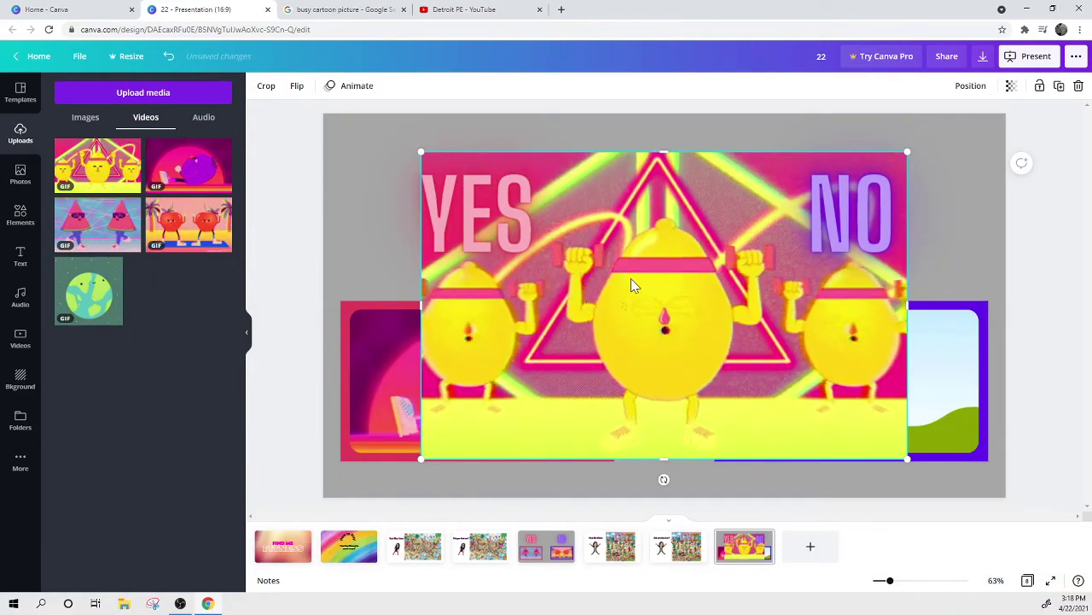
pyautogui.moveTo(630, 278); pyautogui.dragTo(879, 375)
pyautogui.click(907, 128)
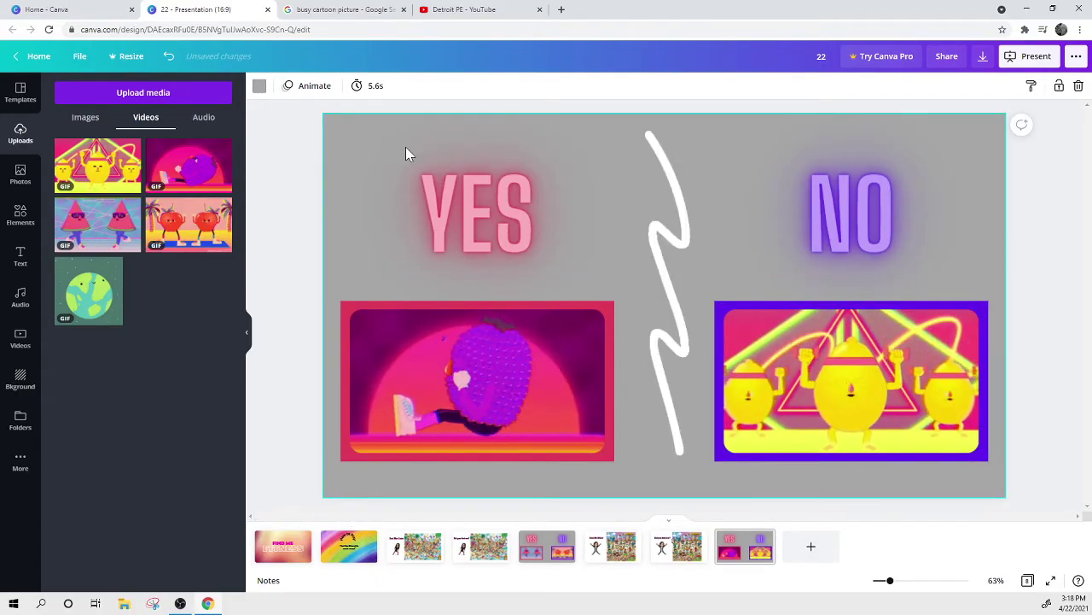
# Apply the Rise page animation to the YES/NO slide, keeping its 5.6s timing.
pyautogui.click(299, 85)
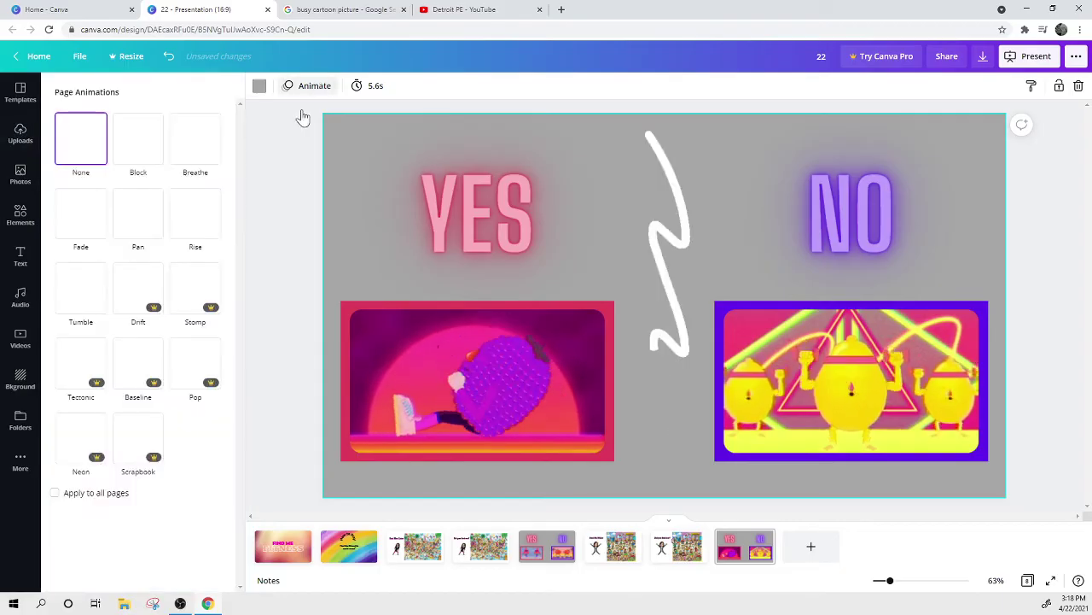
pyautogui.click(198, 227)
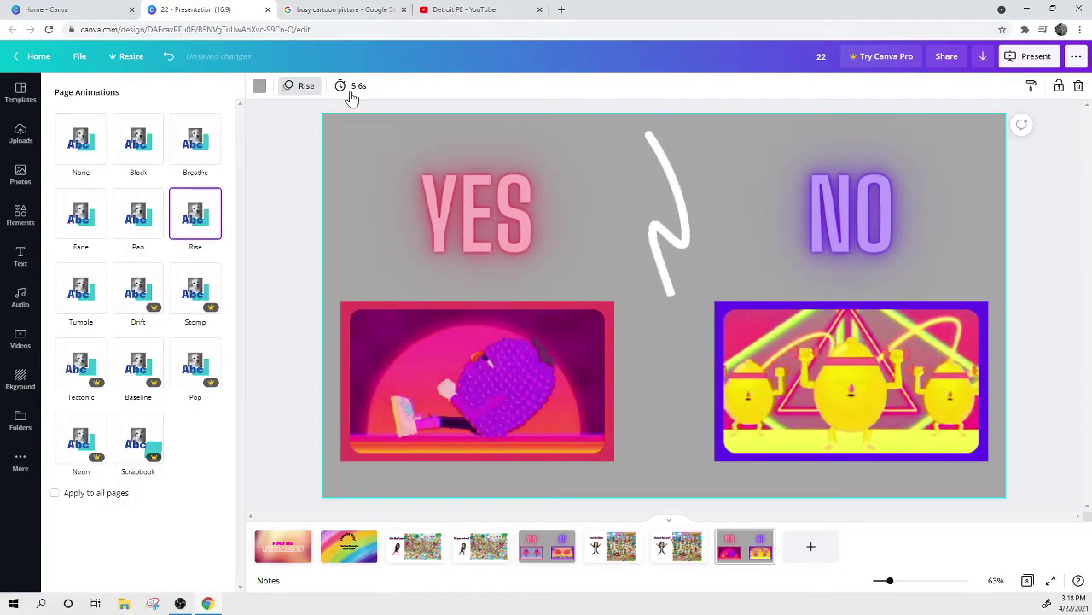
pyautogui.click(353, 85)
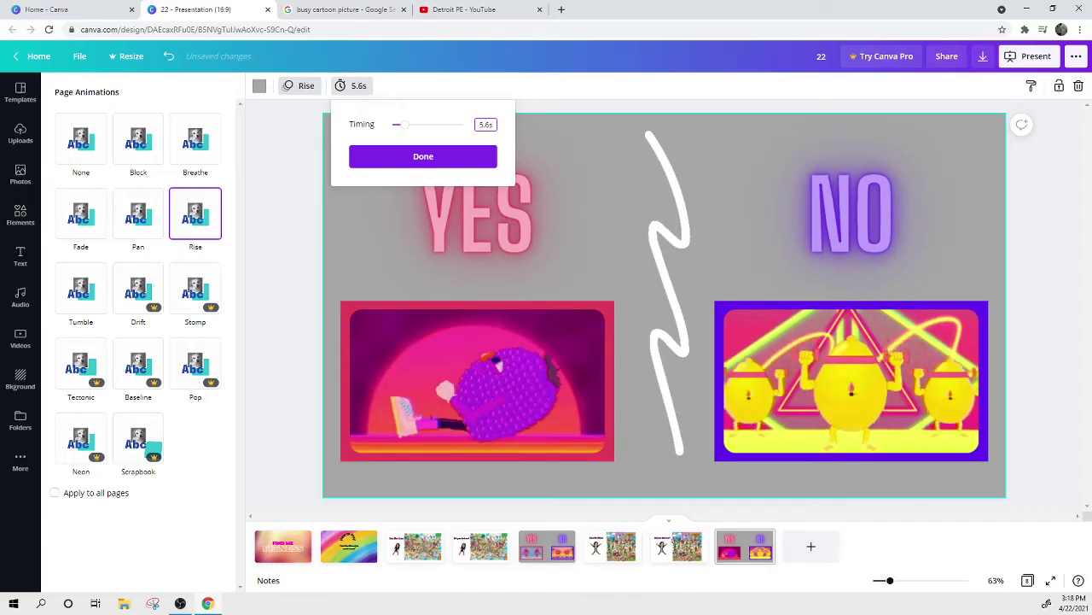
pyautogui.moveTo(484, 125); pyautogui.dragTo(496, 125)
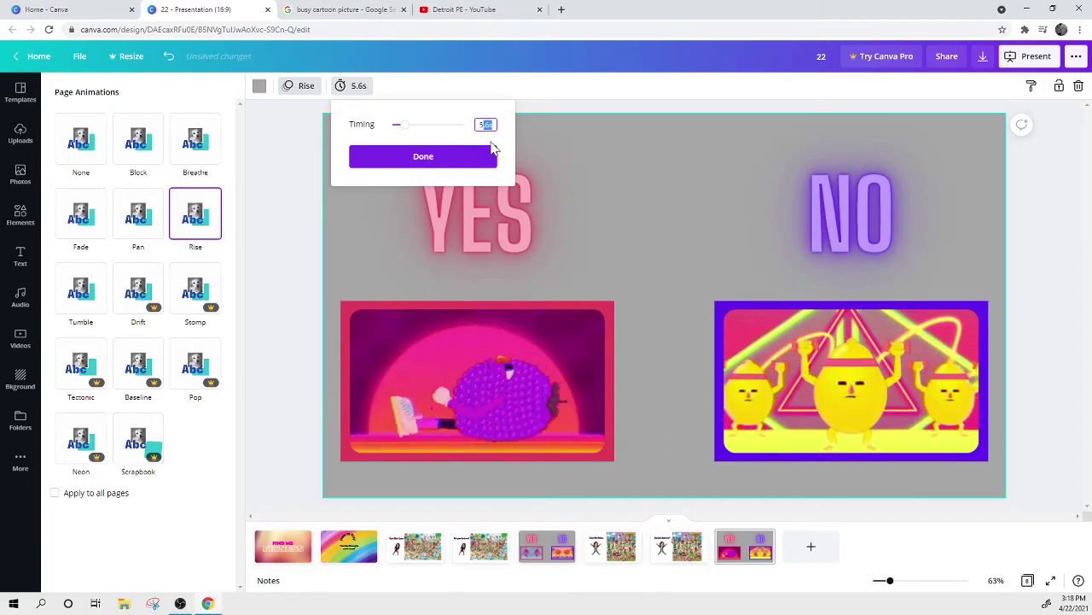
pyautogui.click(312, 203)
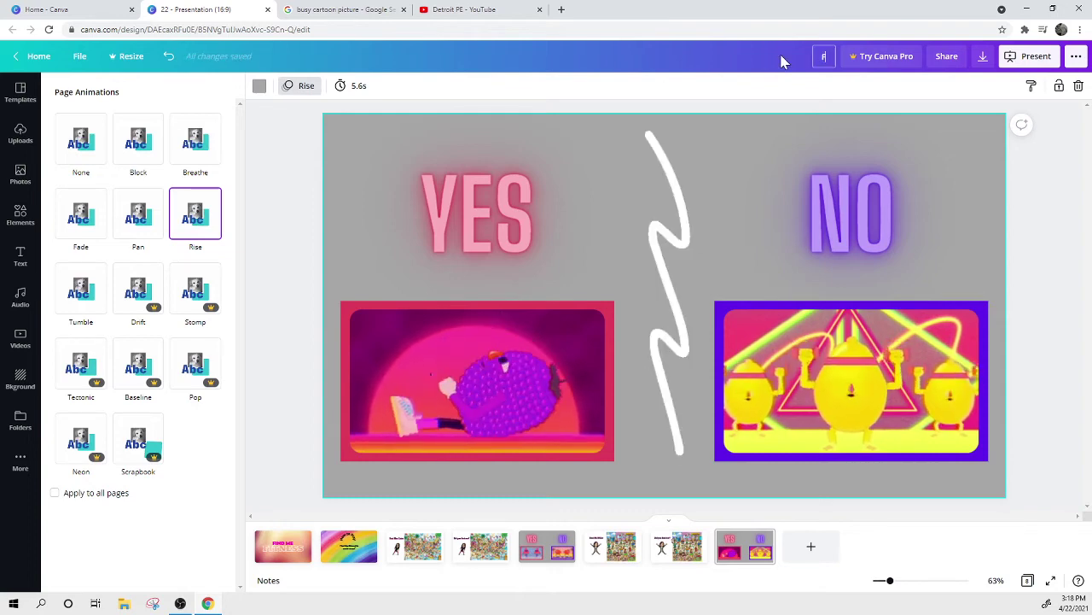
# Retype the design title so it reads 'Find Me Fitness FREE'.
pyautogui.write('Me Fitnes')
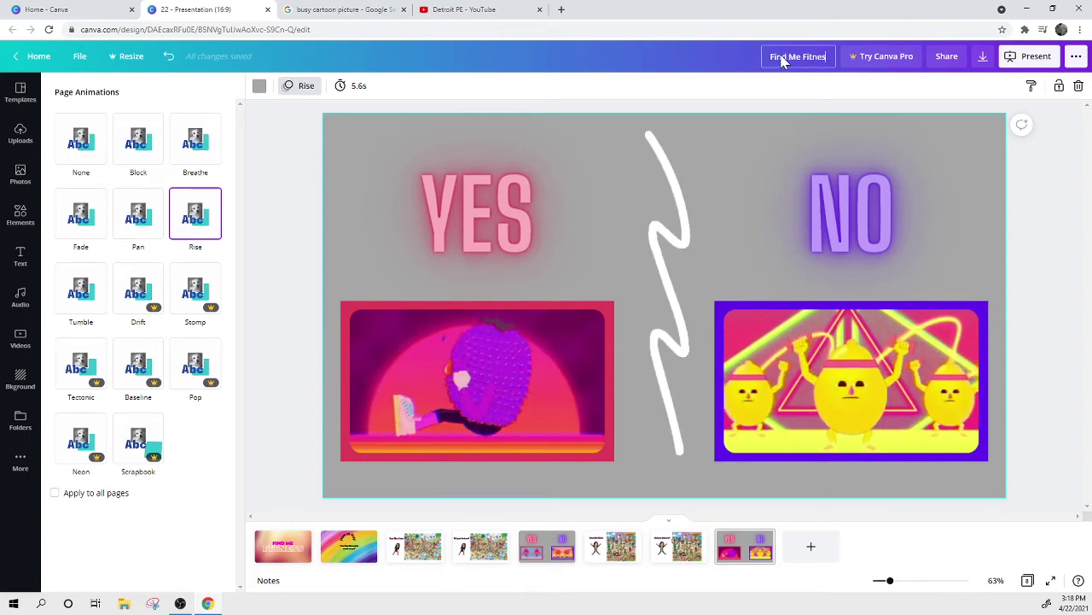
pyautogui.write('s FREE')
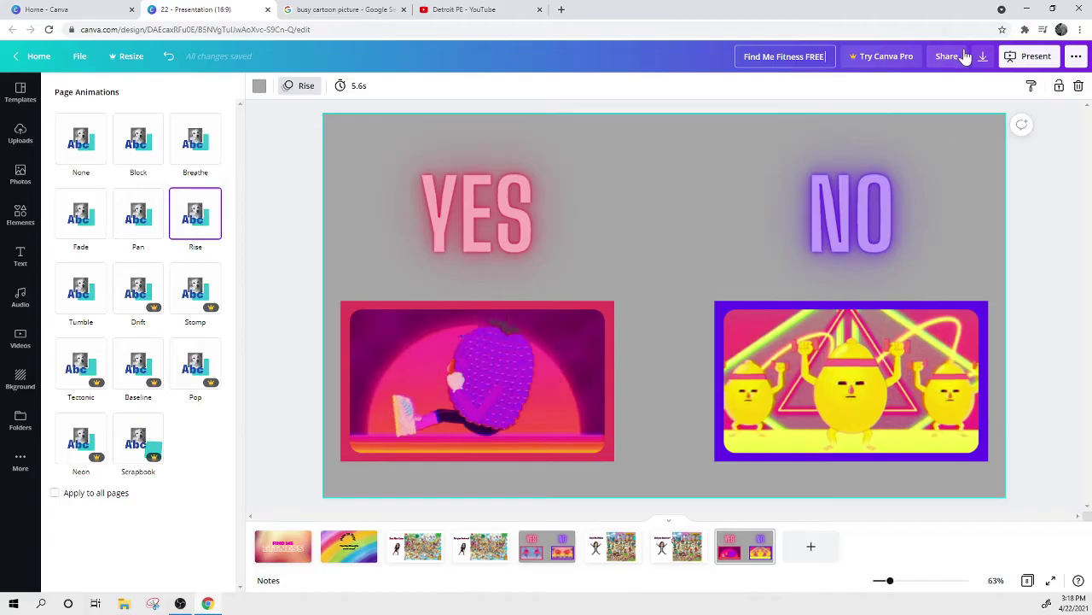
# Filter the audio library by Free availability and scroll through the free tracks.
pyautogui.click(17, 299)
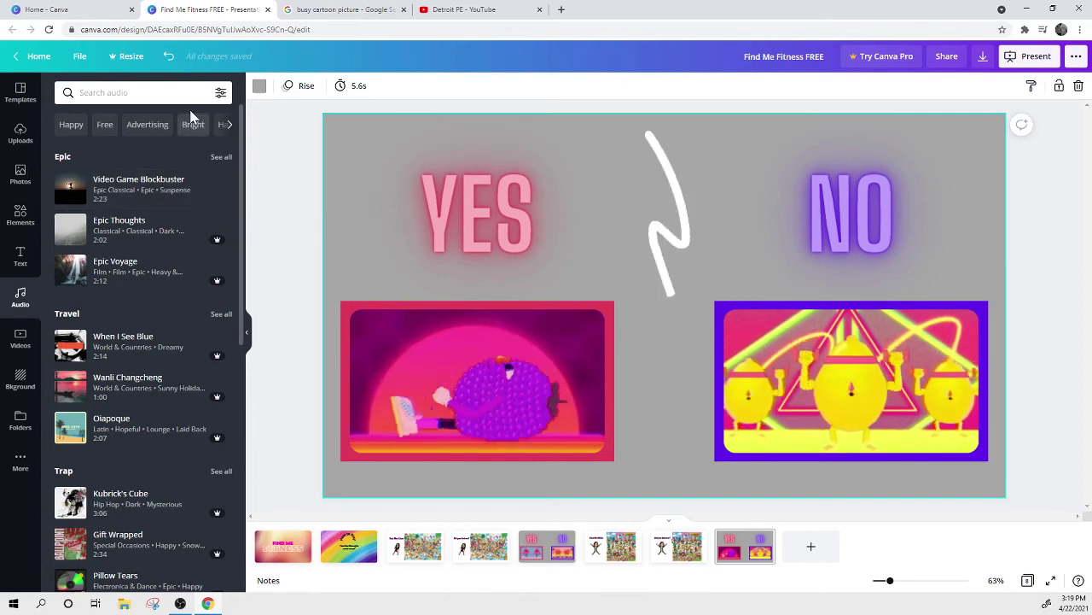
pyautogui.click(219, 93)
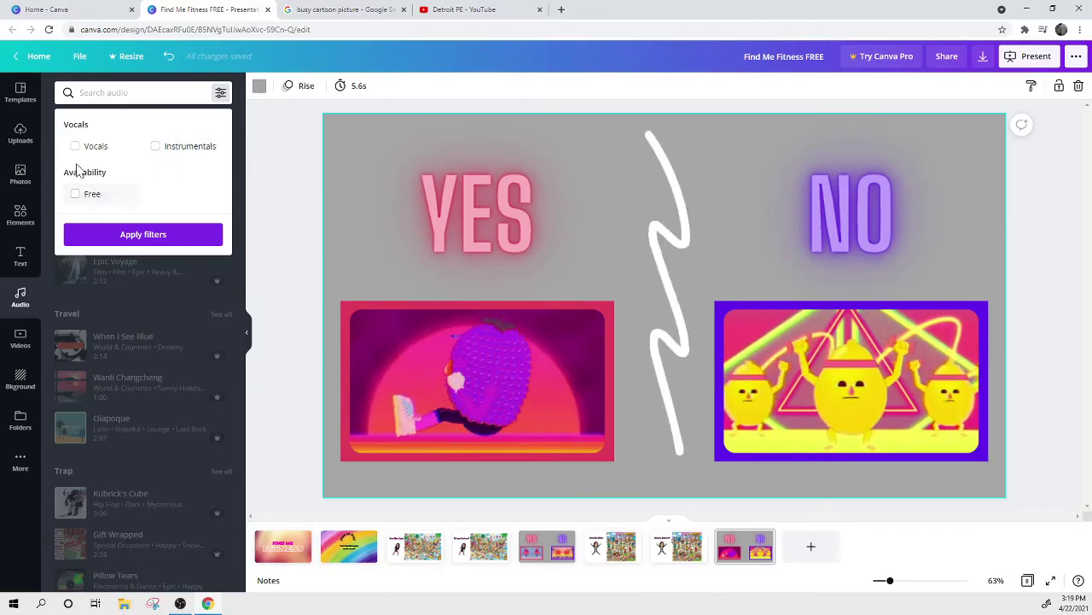
pyautogui.click(84, 196)
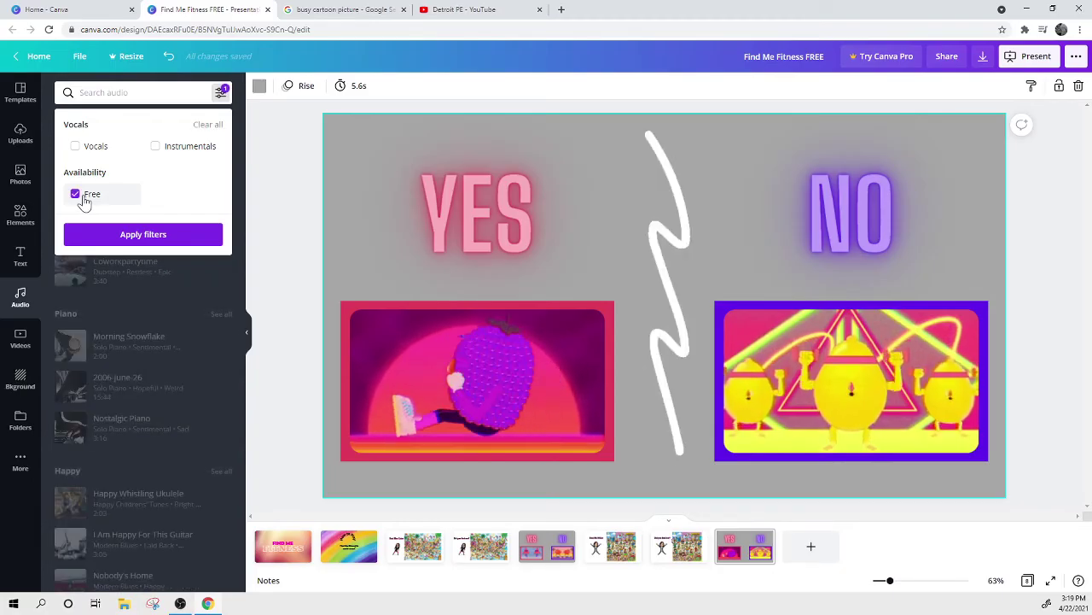
pyautogui.click(117, 235)
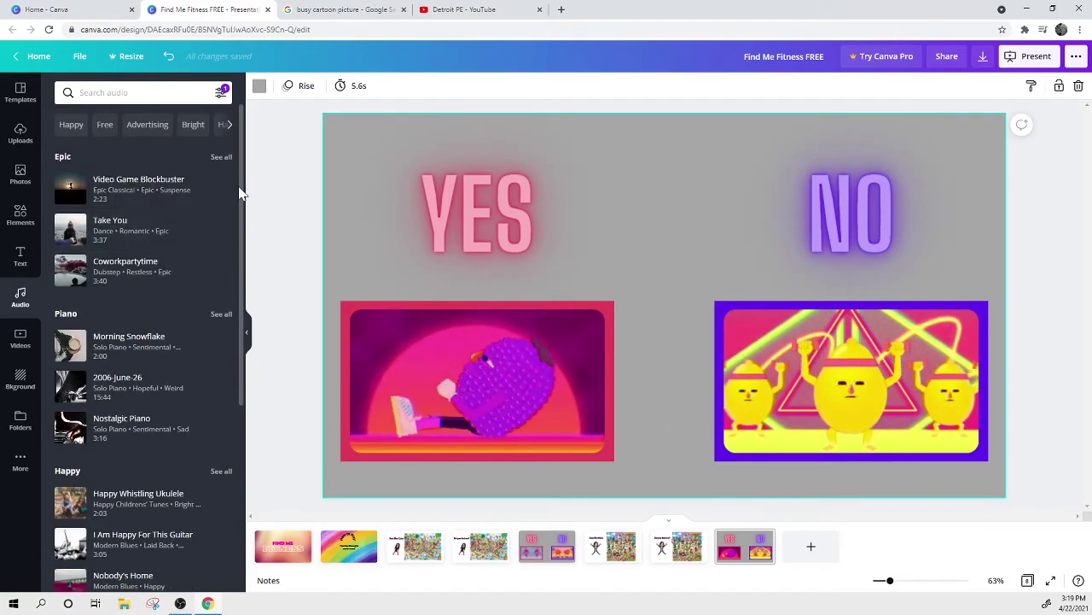
pyautogui.scroll(-5, 127, 312)
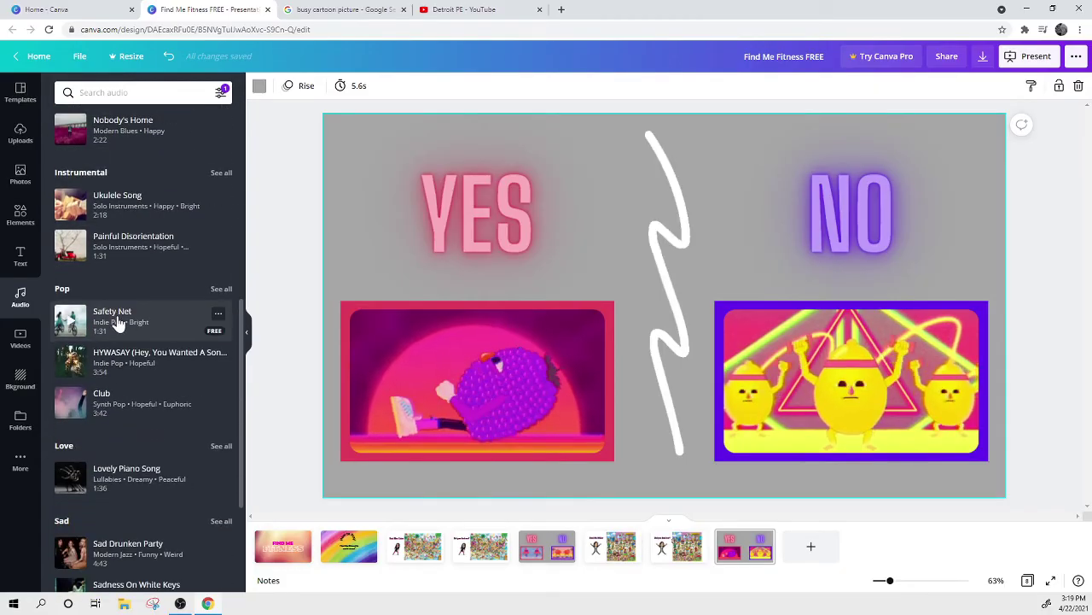
# Add Ukulele Song as background music and set its volume to 60.
pyautogui.click(108, 213)
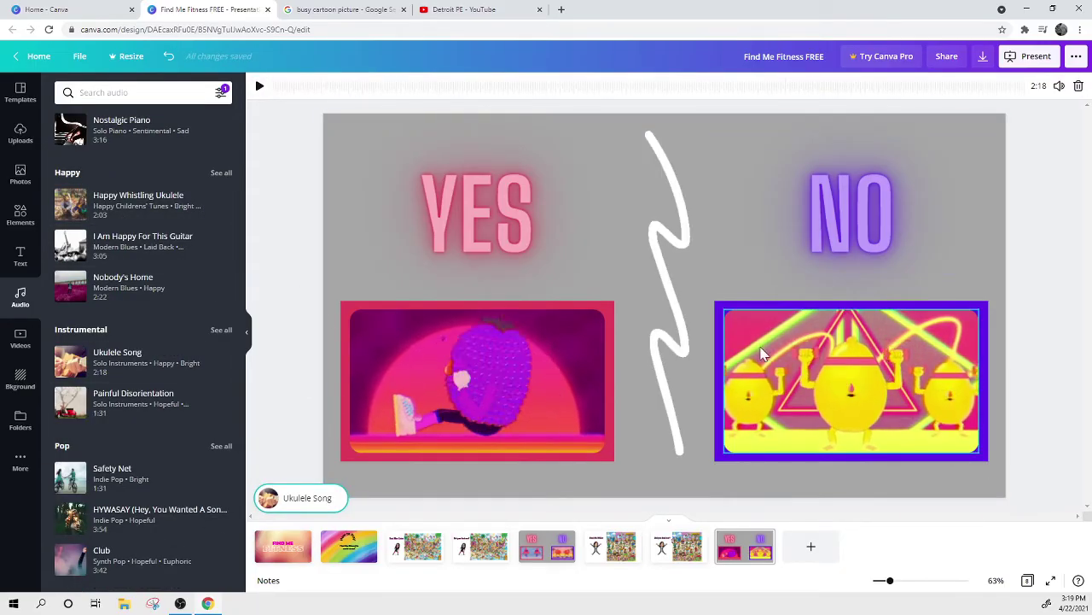
pyautogui.click(306, 501)
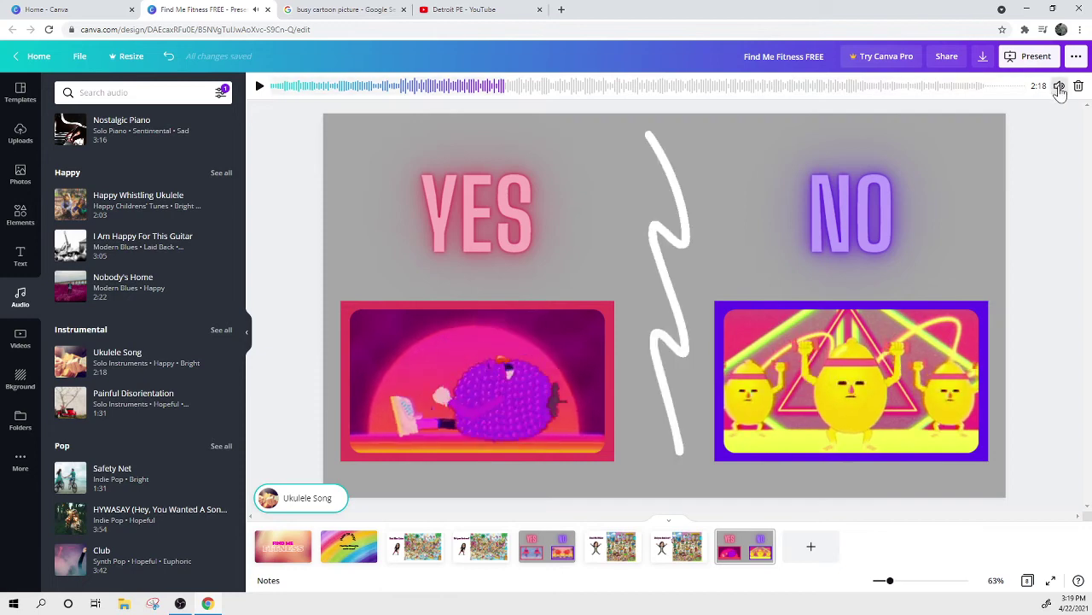
pyautogui.click(1059, 87)
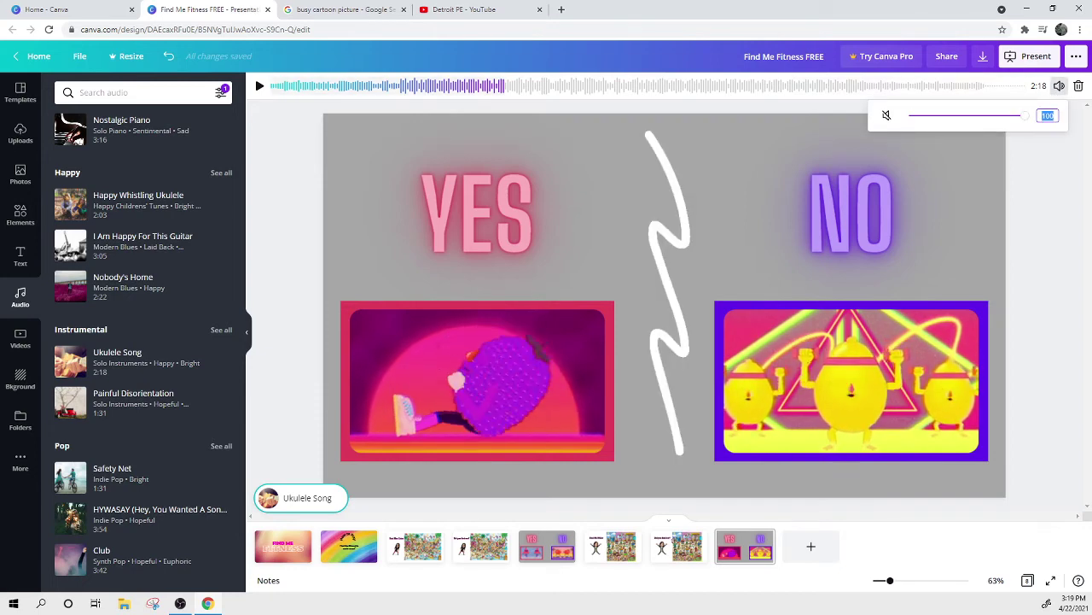
pyautogui.write('0')
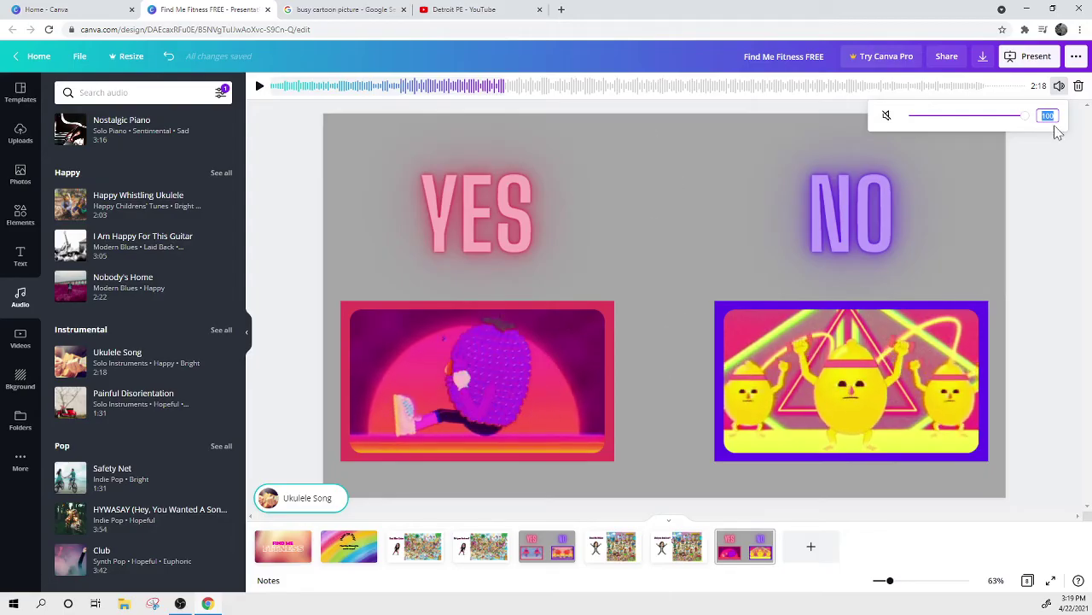
pyautogui.write('0')
pyautogui.press('Return')
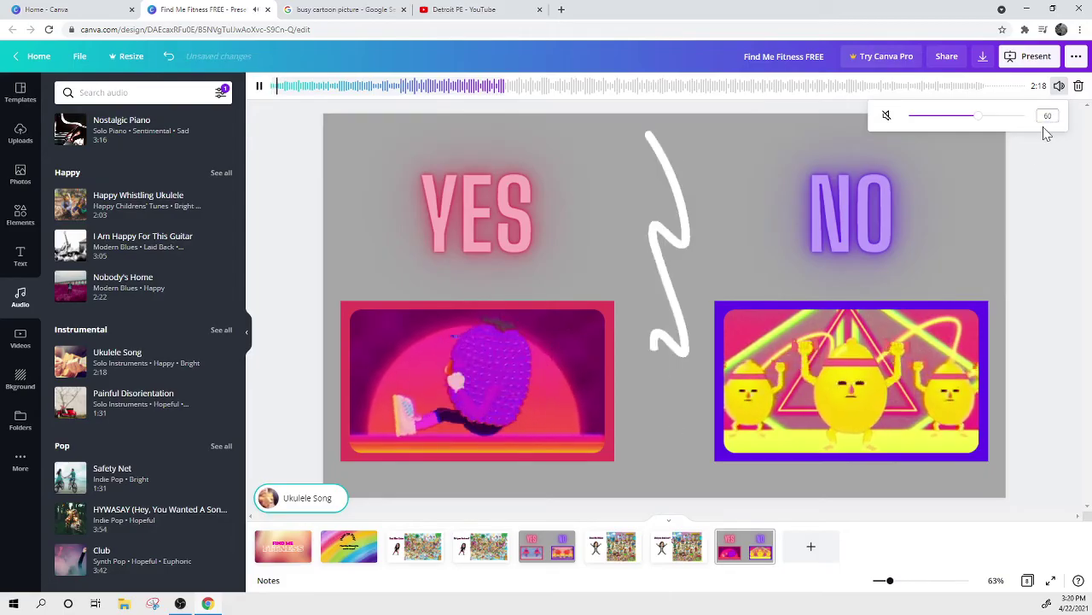
pyautogui.click(259, 86)
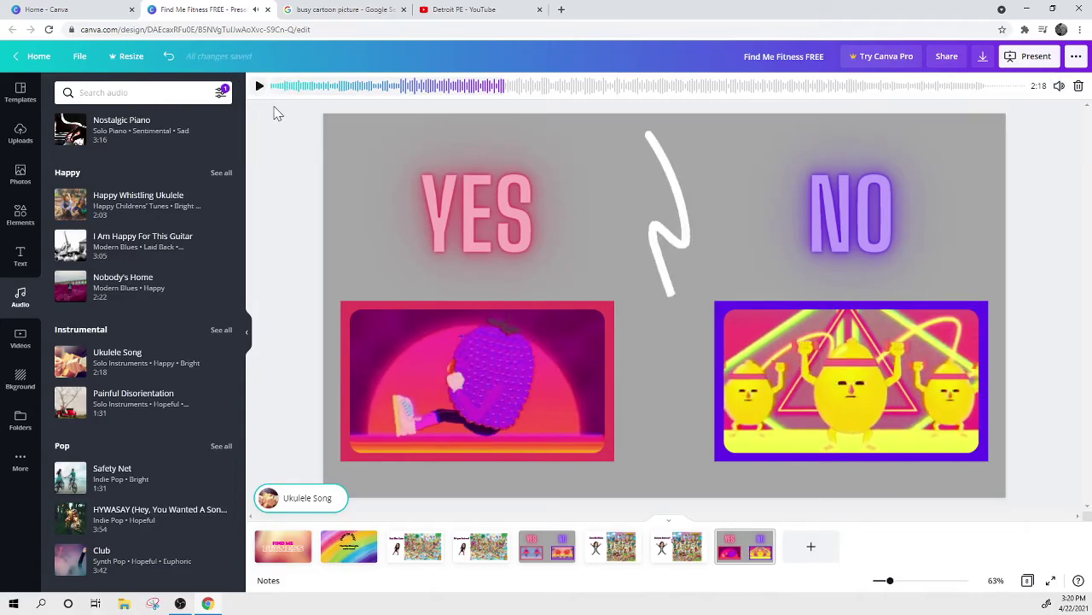
# Deselect the song, close the audio options, and go to the FIND ME FITNESS title page.
pyautogui.click(266, 350)
pyautogui.click(246, 331)
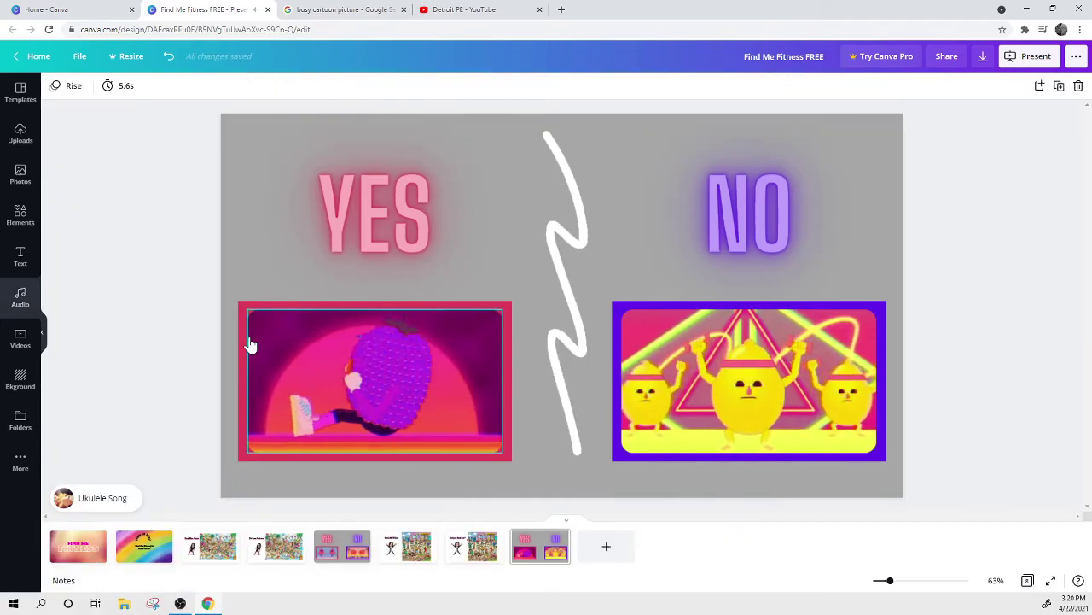
pyautogui.scroll(2, 265, 282)
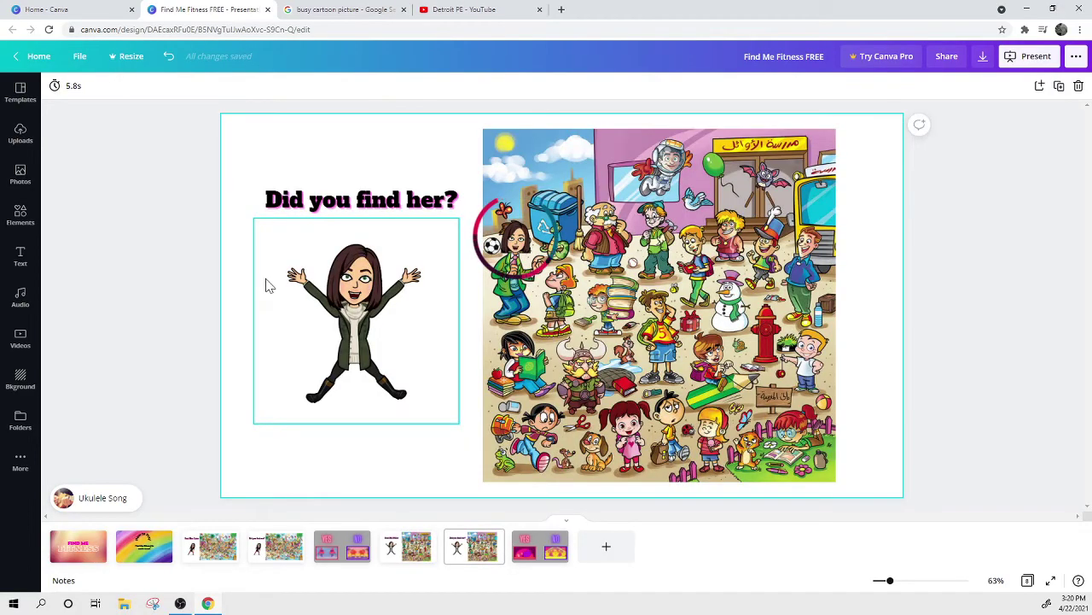
pyautogui.scroll(-2, 266, 278)
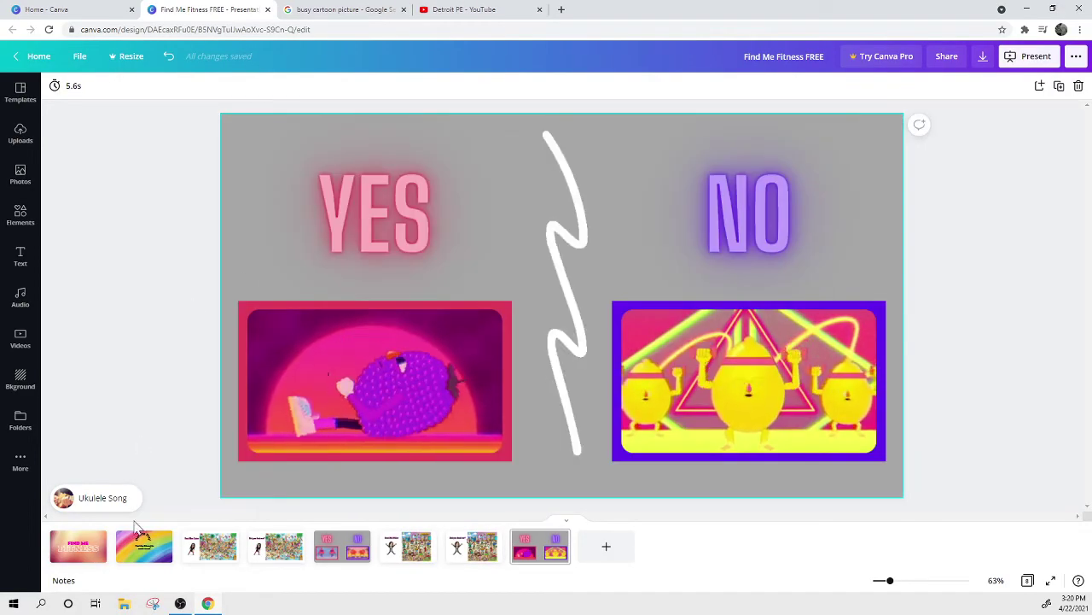
pyautogui.click(98, 555)
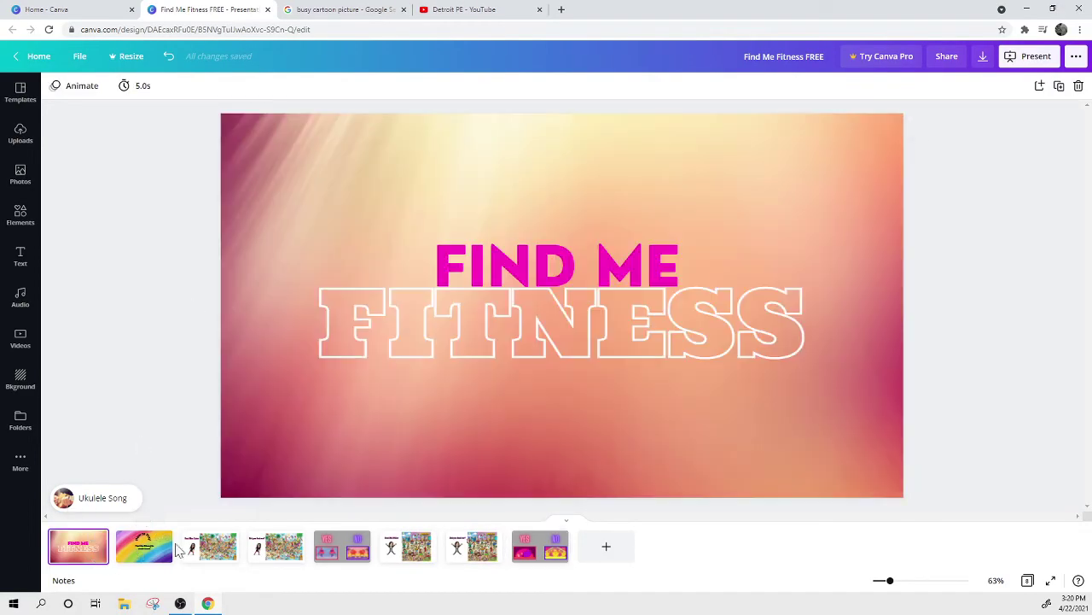
pyautogui.moveTo(169, 546)
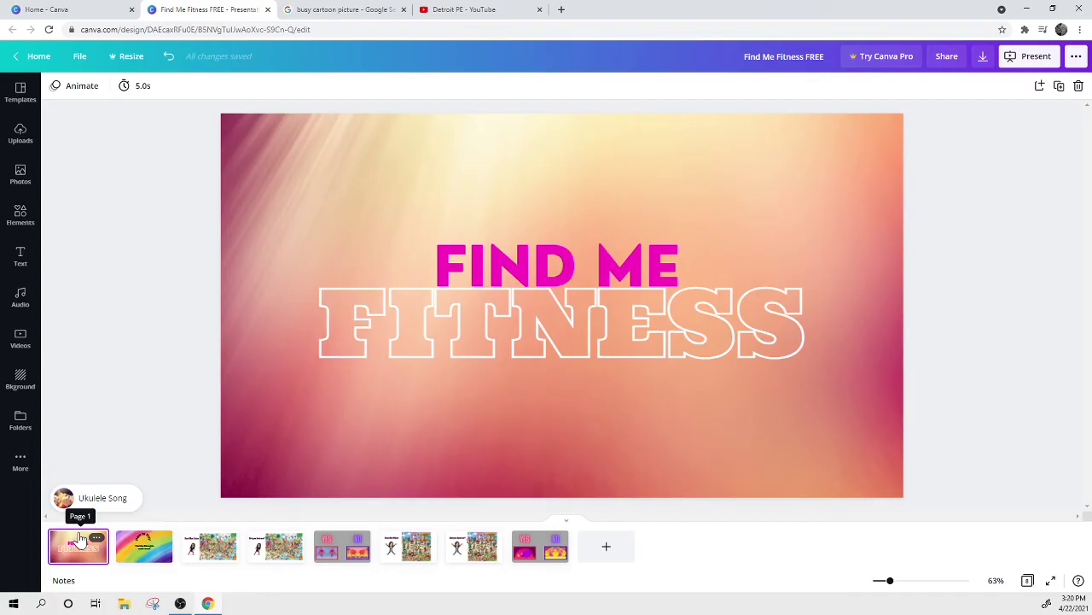
pyautogui.click(464, 9)
pyautogui.scroll(-3, 527, 422)
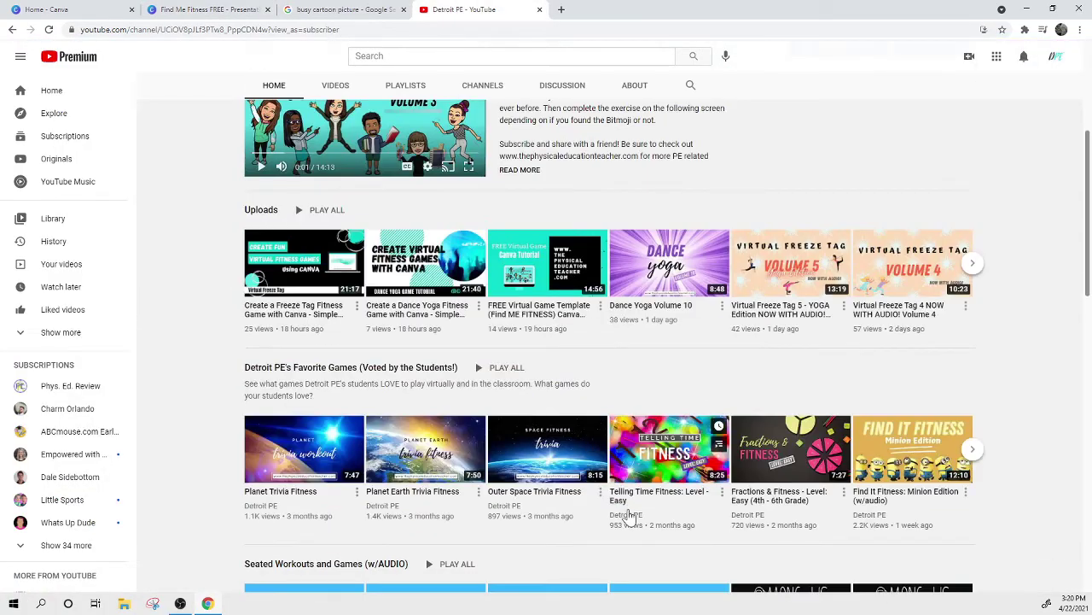
pyautogui.scroll(-3, 629, 517)
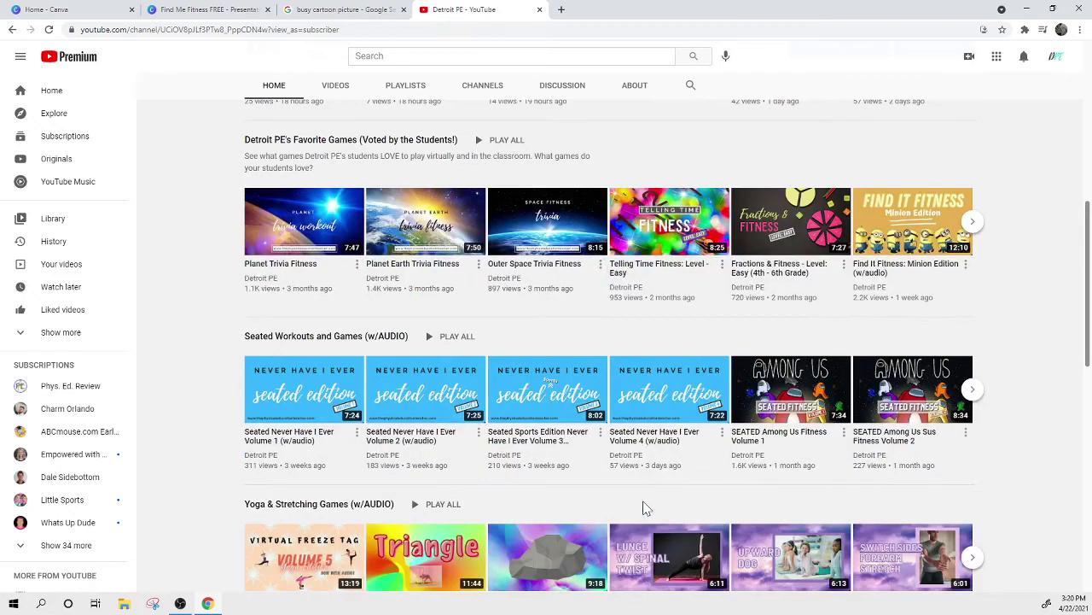
pyautogui.scroll(4, 646, 509)
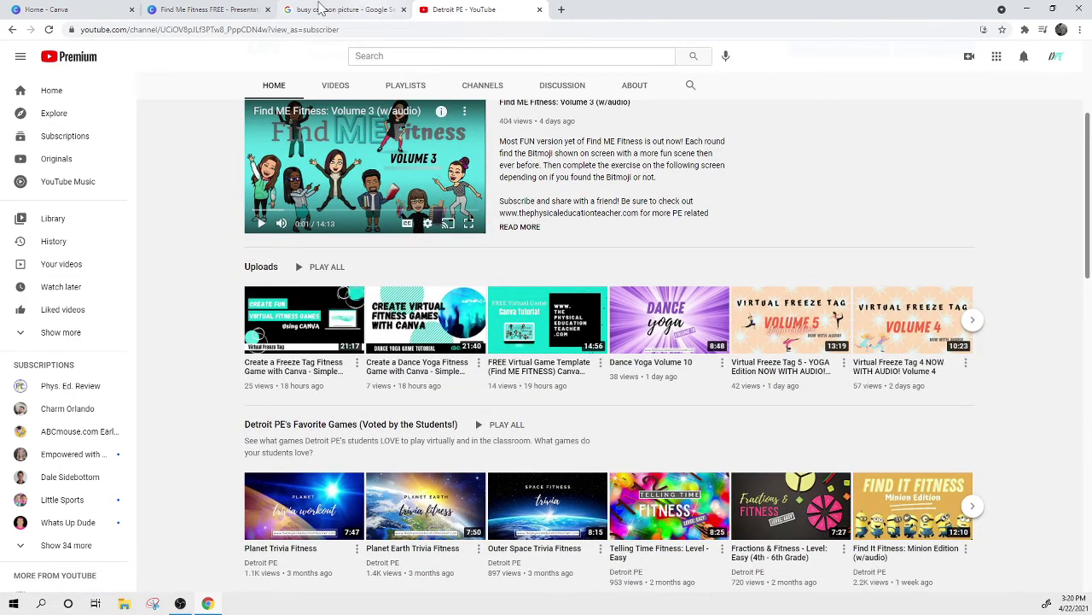
pyautogui.click(205, 9)
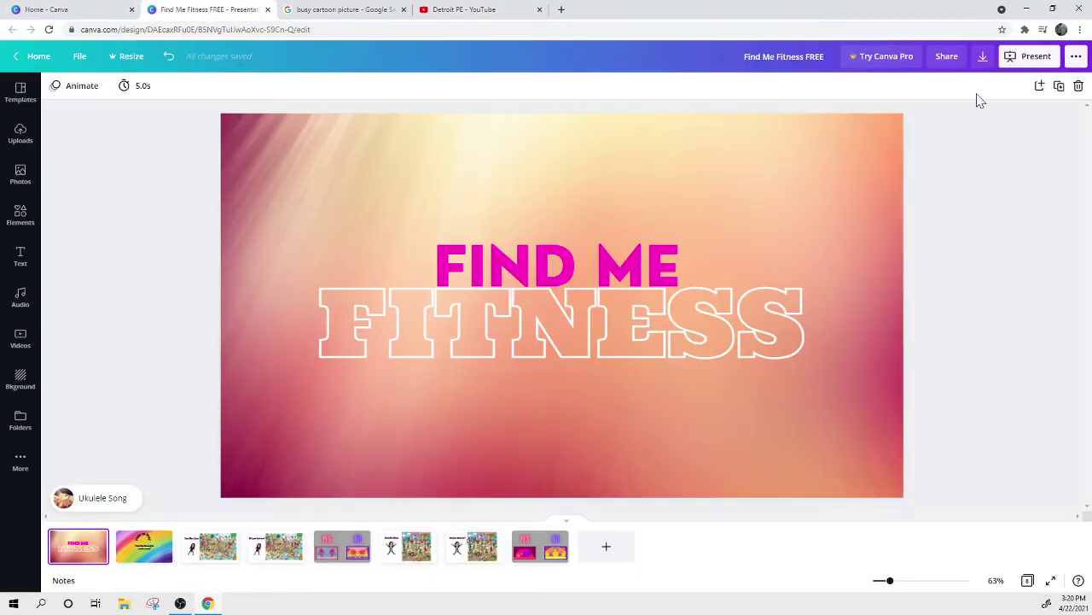
# Download all eight pages as an MP4 Video file, then view the YES/NO slide.
pyautogui.click(984, 58)
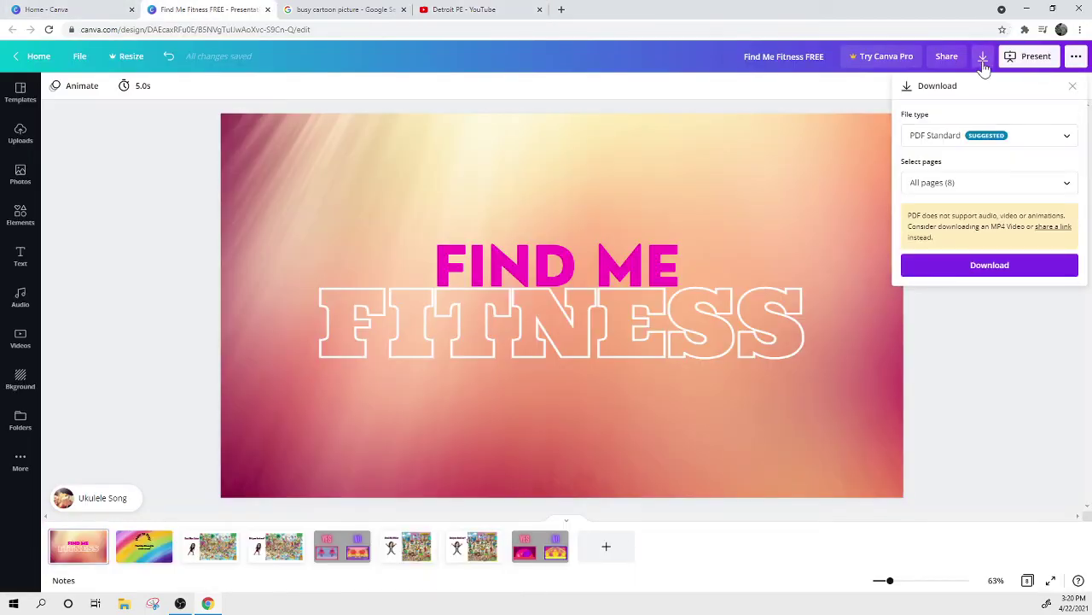
pyautogui.click(977, 137)
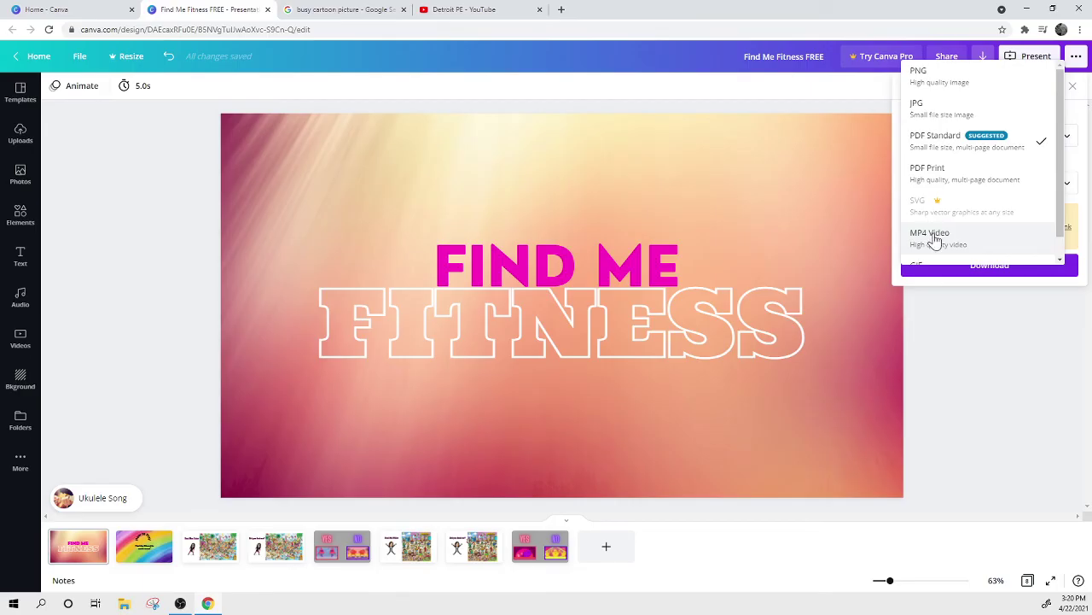
pyautogui.click(936, 239)
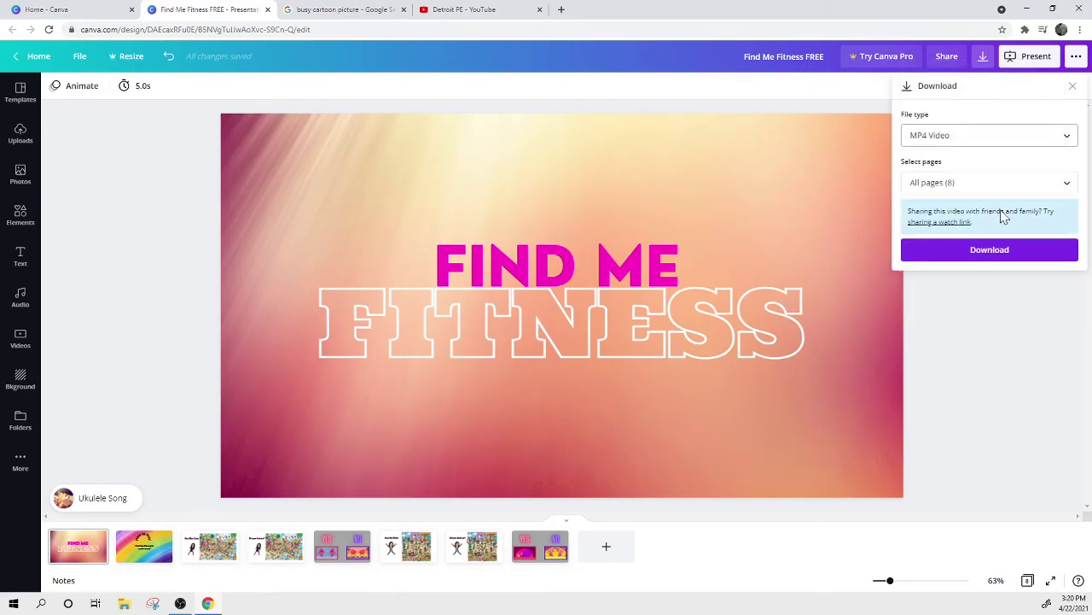
pyautogui.click(973, 254)
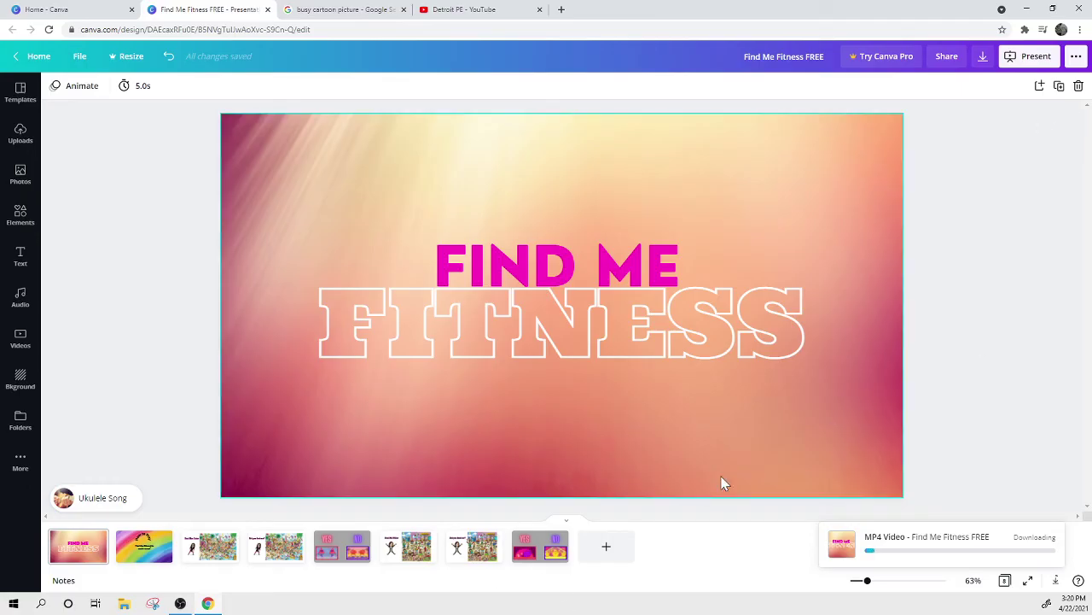
pyautogui.click(538, 552)
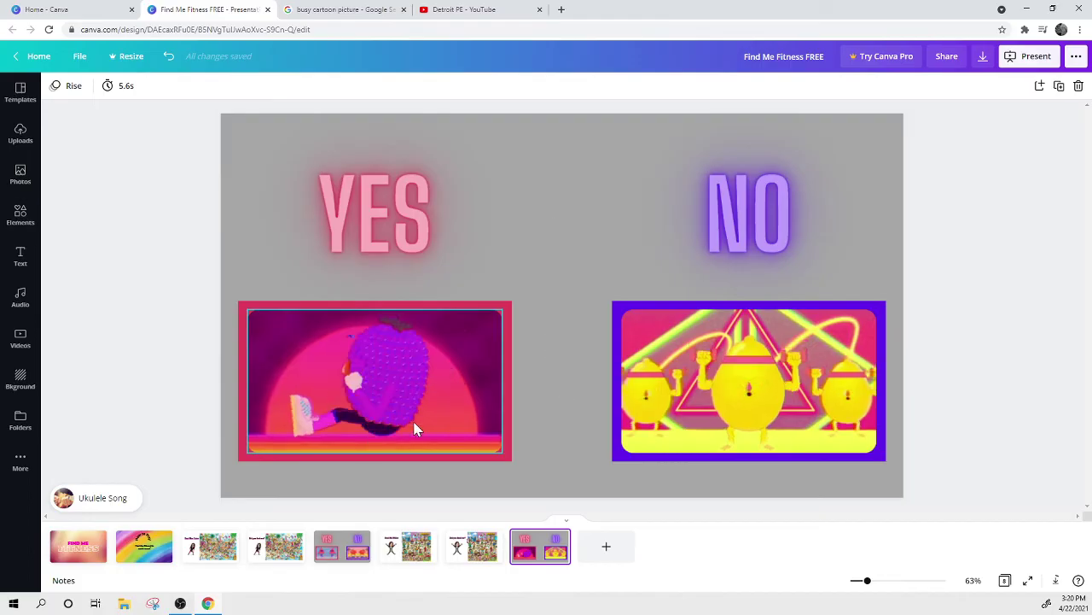
# Switch to the Detroit PE YouTube channel and scroll through its home page.
pyautogui.click(437, 12)
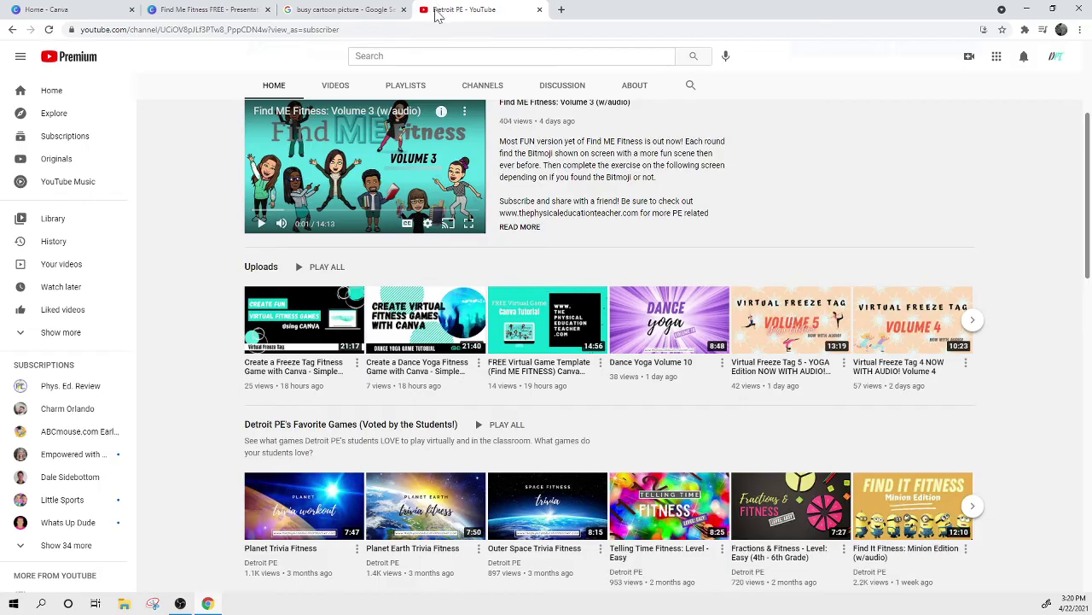
pyautogui.click(973, 60)
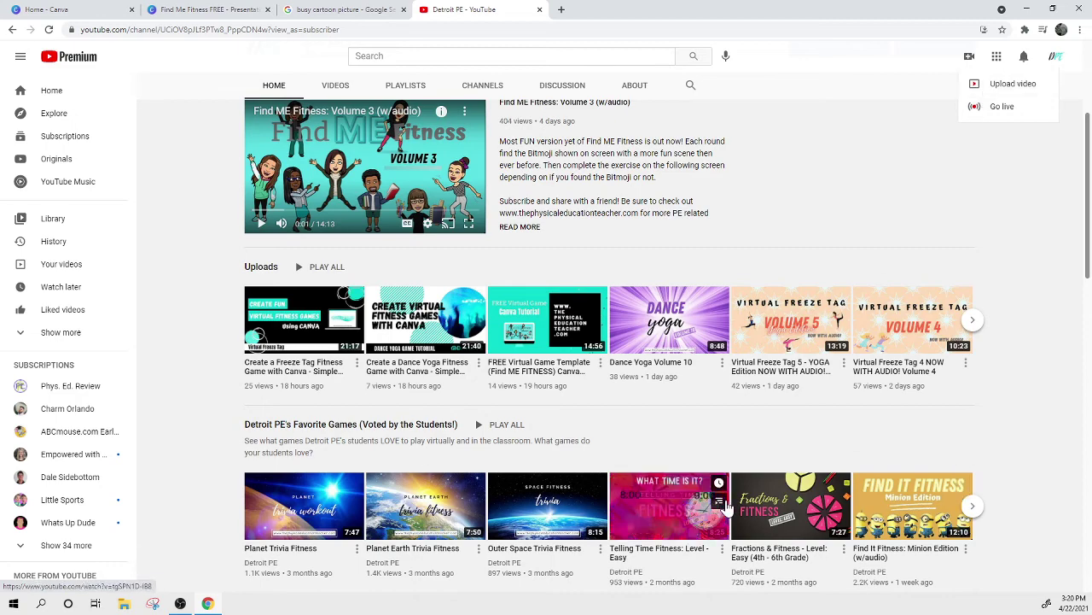
pyautogui.click(910, 194)
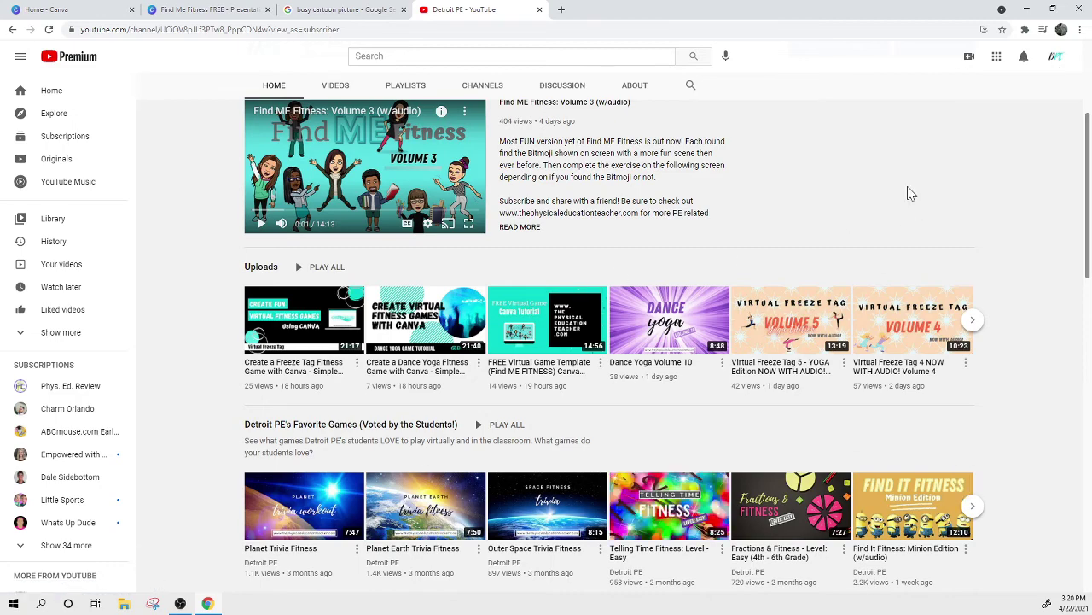
pyautogui.scroll(-10, 822, 358)
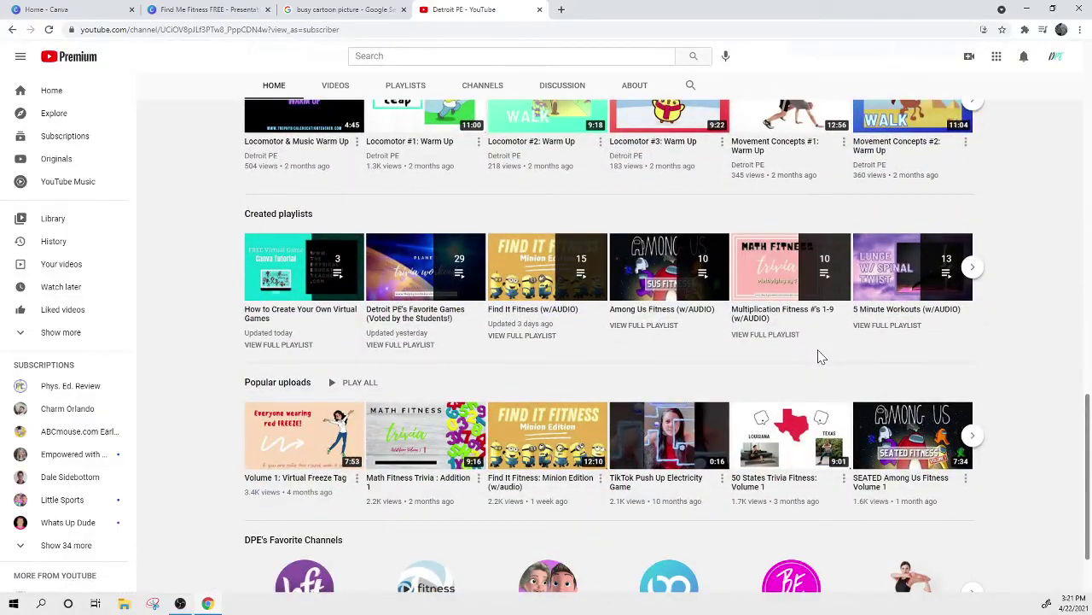
pyautogui.scroll(-1, 820, 358)
pyautogui.scroll(5, 819, 359)
pyautogui.scroll(8, 819, 357)
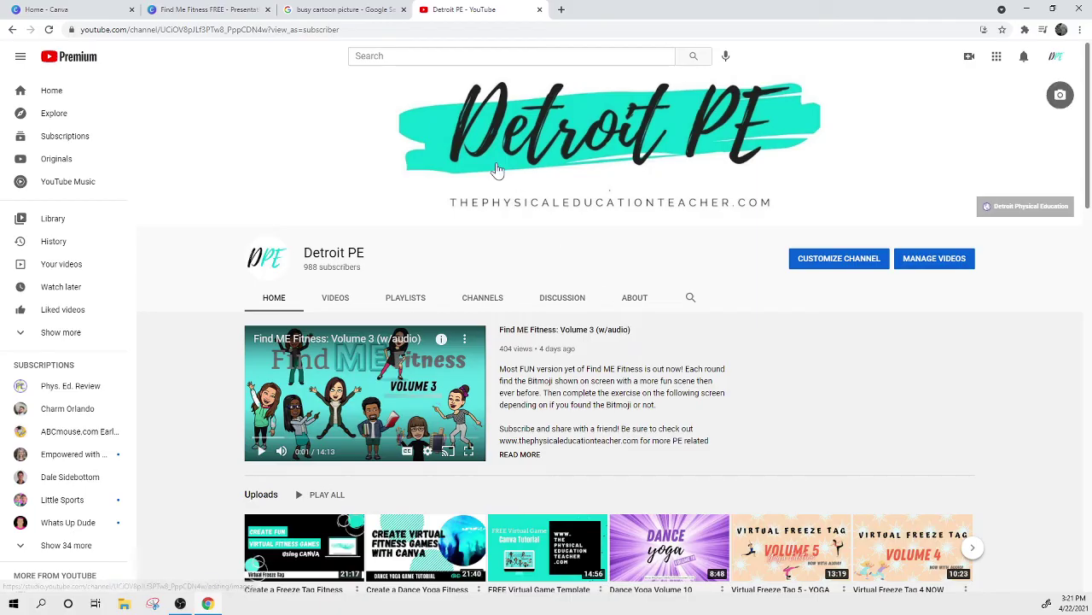
# Move through the Google Images and Canva home tabs back to the Find Me Fitness FREE editor.
pyautogui.click(346, 10)
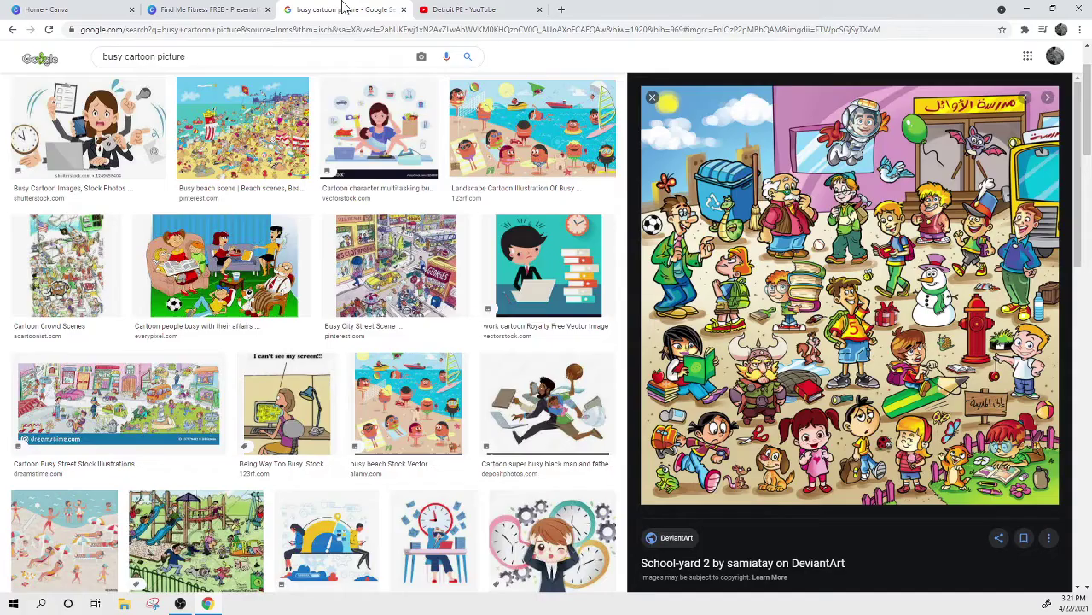
pyautogui.click(213, 9)
pyautogui.click(77, 7)
pyautogui.click(182, 7)
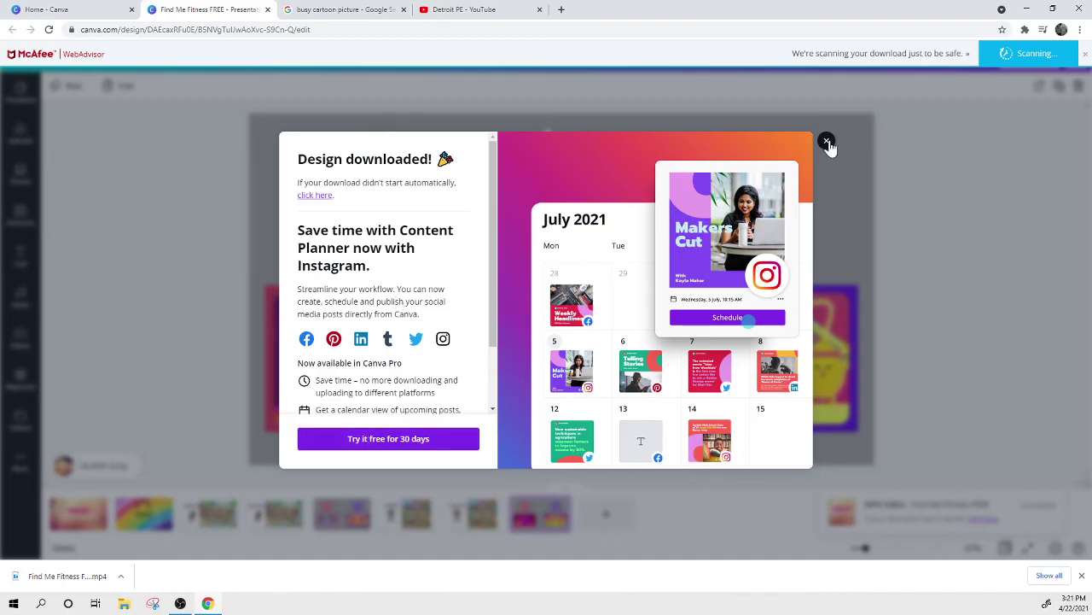
# Close the Design downloaded message and play the downloaded Find Me Fitness MP4.
pyautogui.click(827, 141)
pyautogui.click(68, 575)
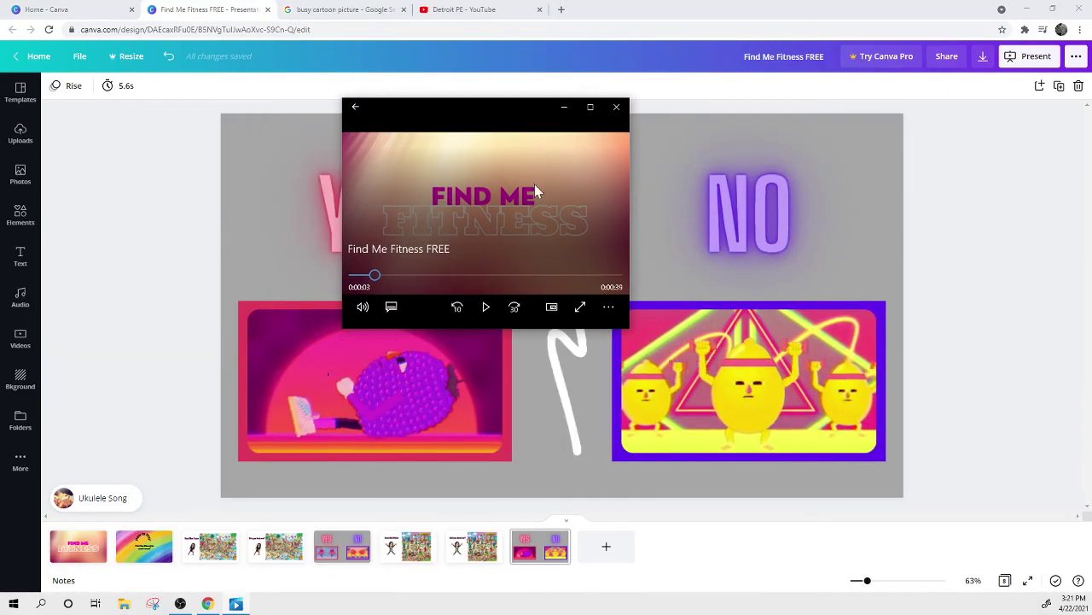
# Play the downloaded Find Me Fitness MP4 maximized in Movies & TV to the final YES/NO slide, then close it.
pyautogui.click(590, 107)
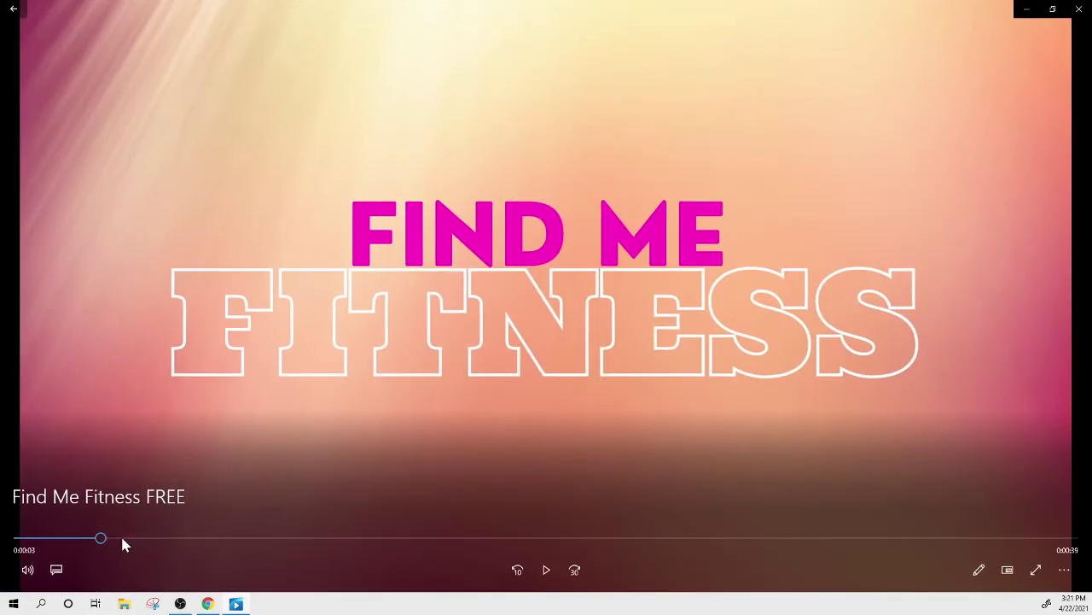
pyautogui.click(542, 574)
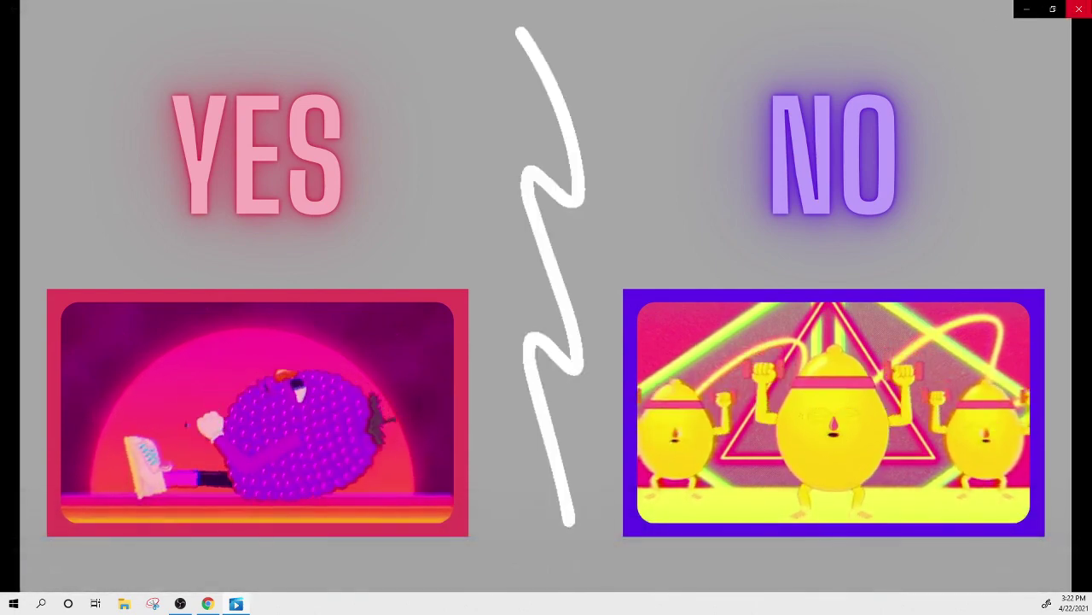
pyautogui.click(1077, 10)
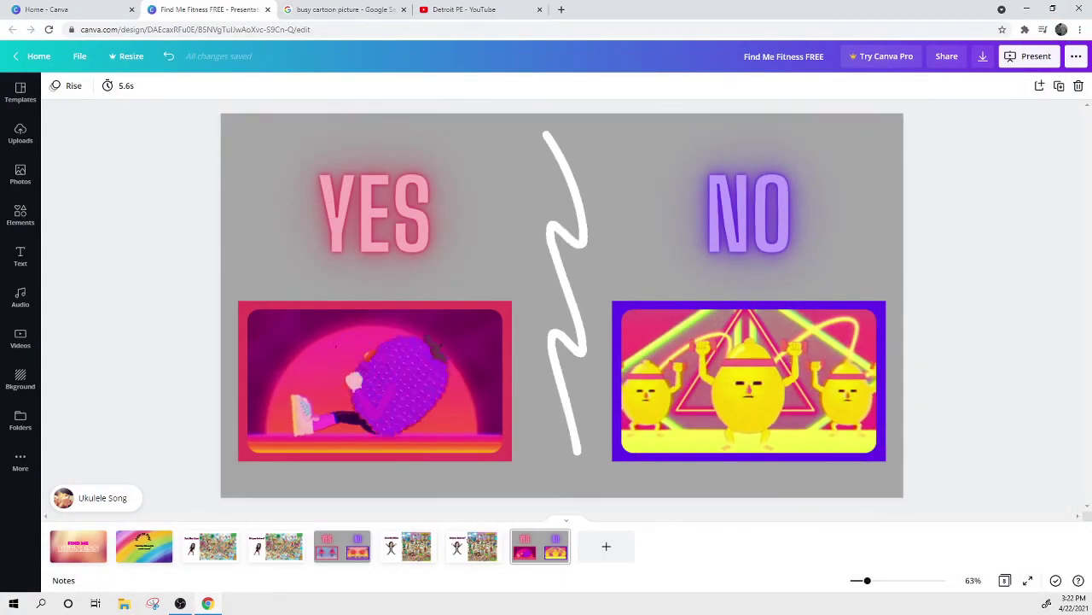